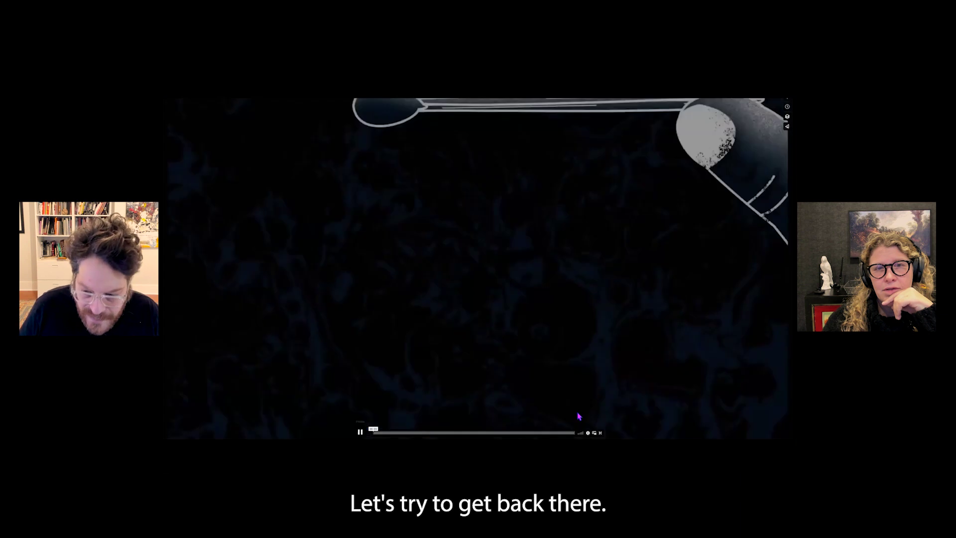
Scrub the motion reel video to its closing logo card and back to the opening.
click(575, 433)
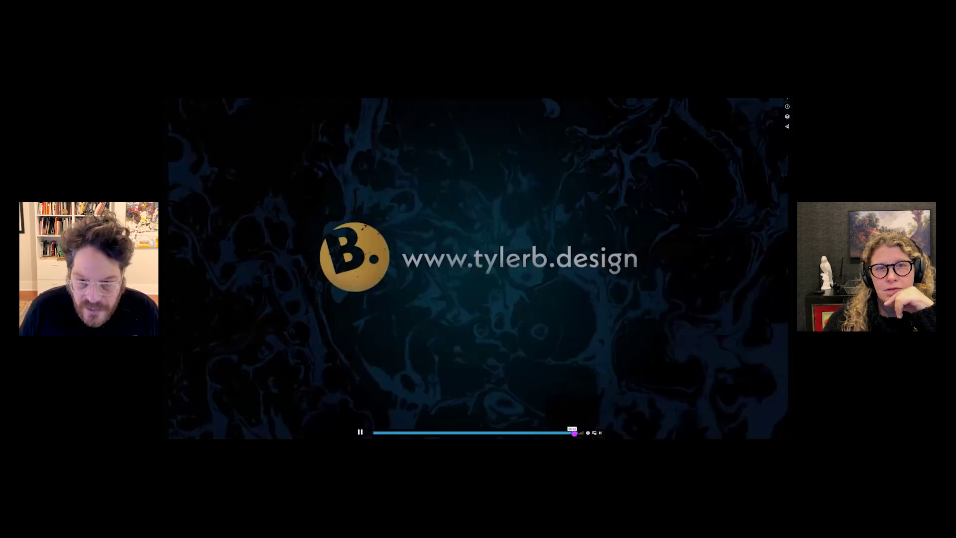
drag(572, 434, 376, 433)
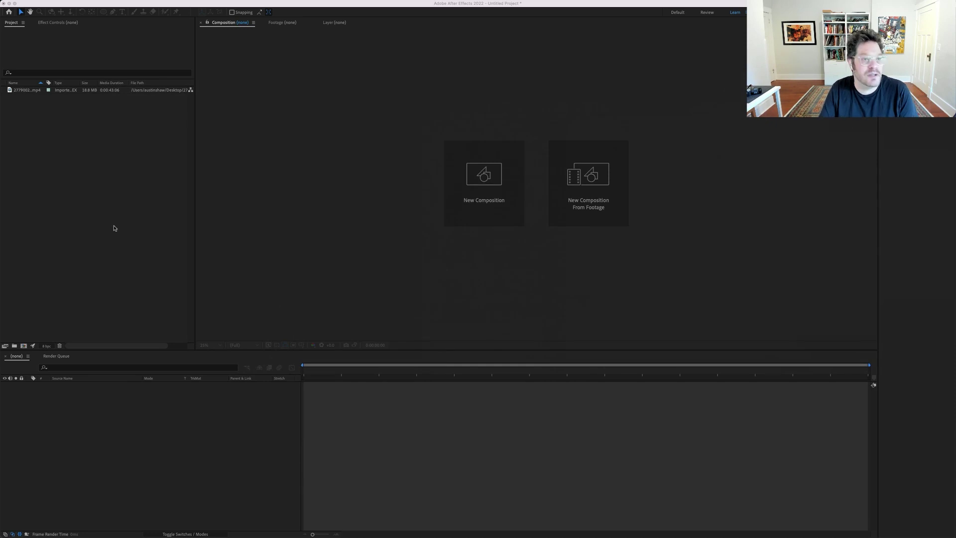
Create a new composition from the imported MP4 reel in the After Effects project.
click(108, 194)
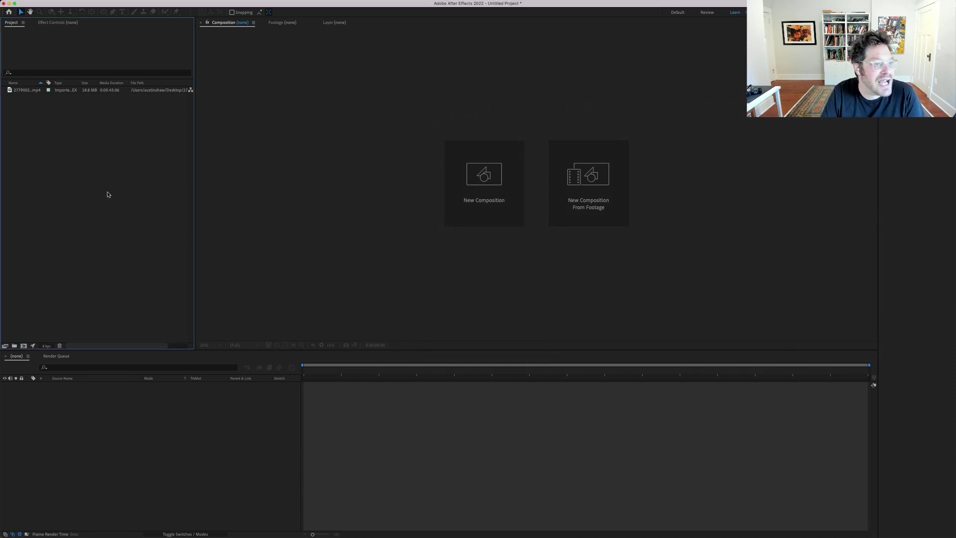
click(29, 90)
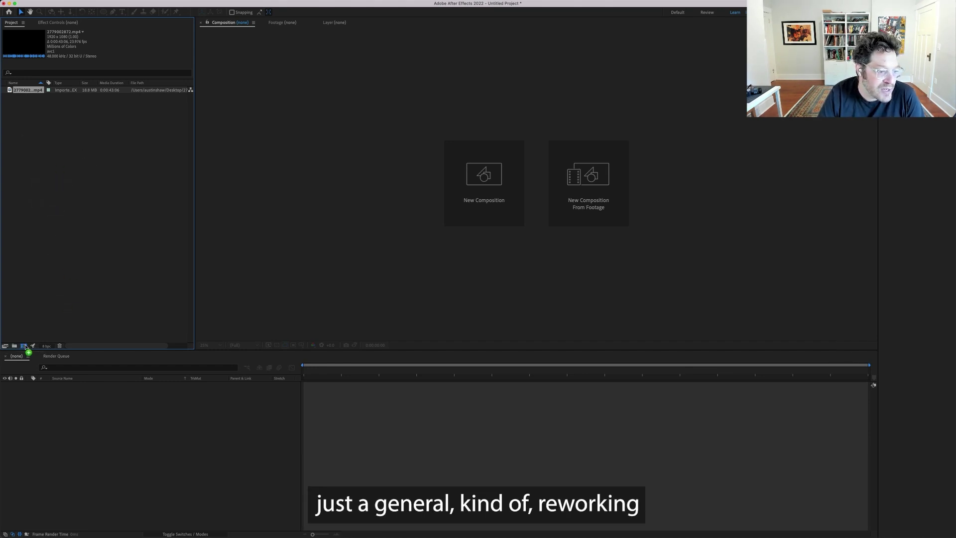
drag(24, 346, 24, 347)
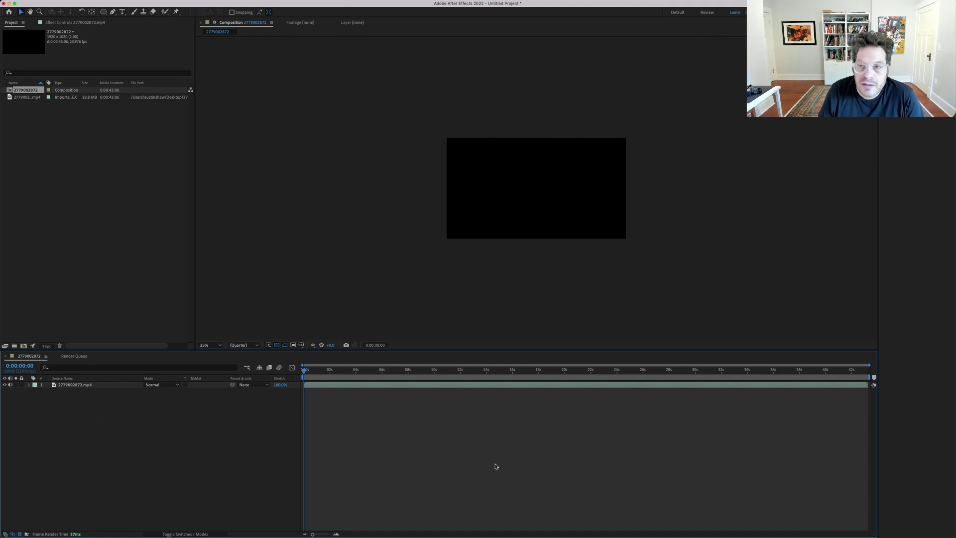
Duplicate the reel layer, turning off video on the upper copy and audio on the lower copy.
key(z)
click(527, 191)
key(h)
drag(580, 245, 546, 244)
key(ctrl+a)
key(ctrl+d)
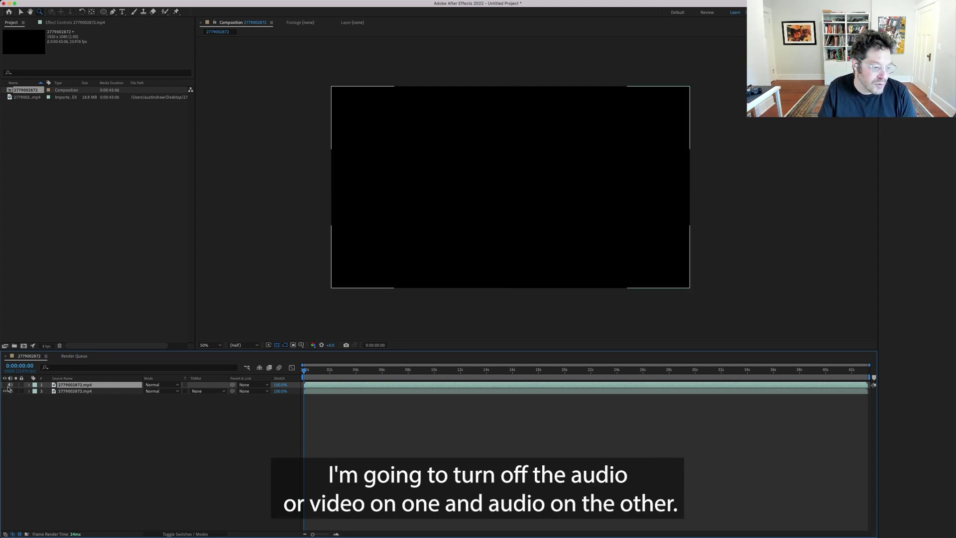
click(10, 391)
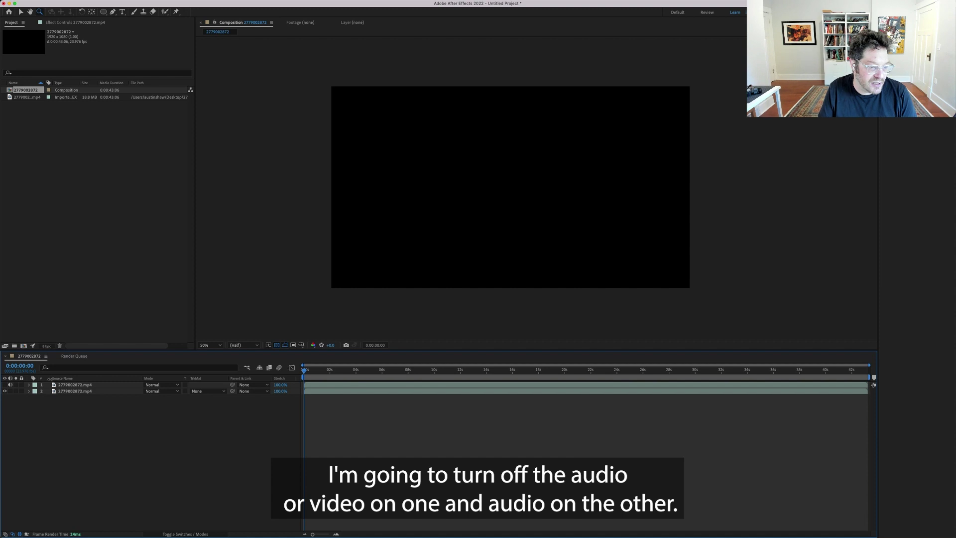
Change the upper audio layer's label colour to Yellow and lock the layer.
click(35, 384)
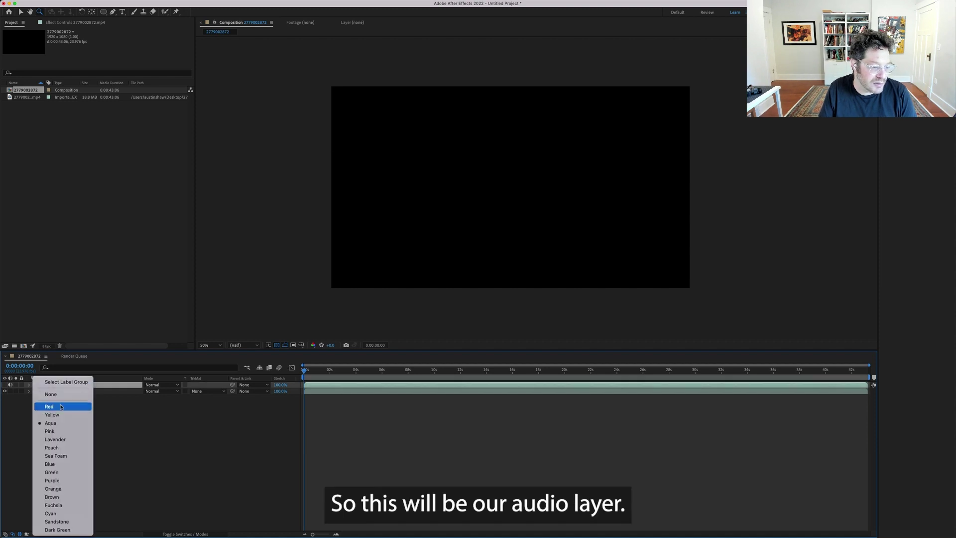
click(61, 414)
click(97, 456)
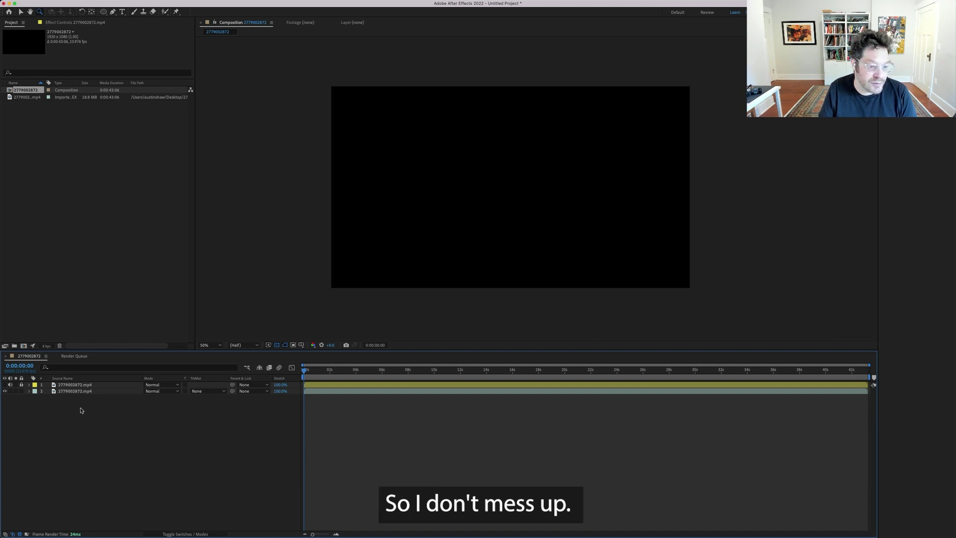
Unlock the yellow audio layer and display its waveform in the timeline.
click(21, 384)
click(53, 386)
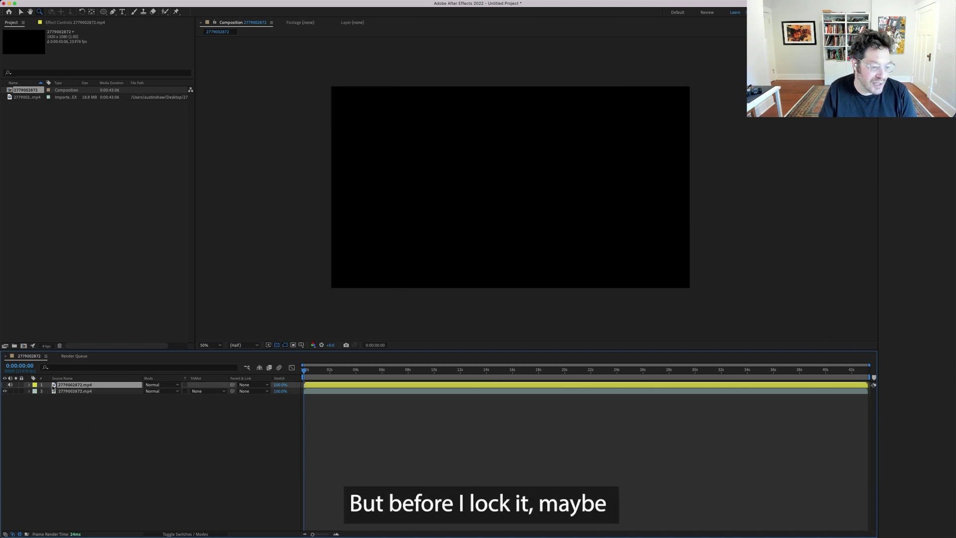
key(l)
key(l)
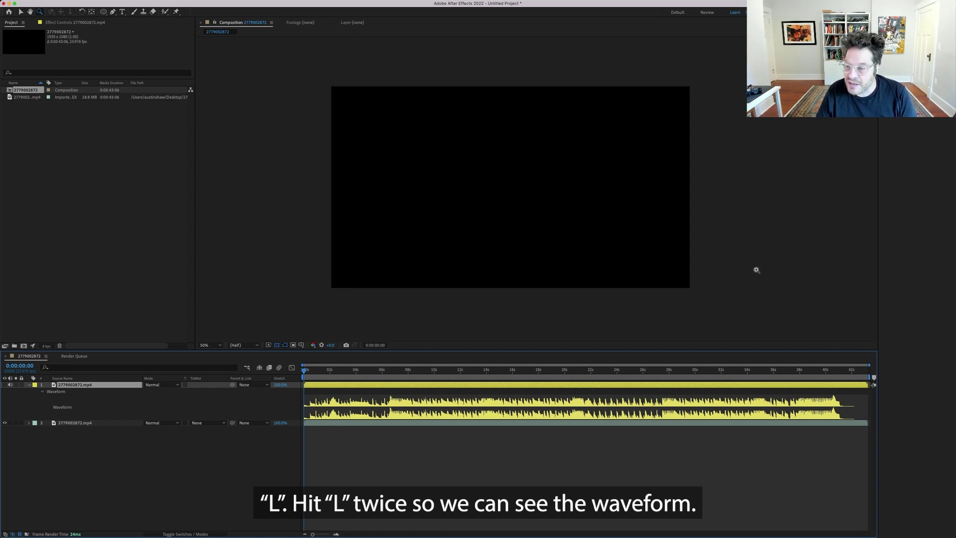
Check the footage against the waveform at the first music hit and mid-reel, and select the lower video layer.
drag(304, 370, 390, 370)
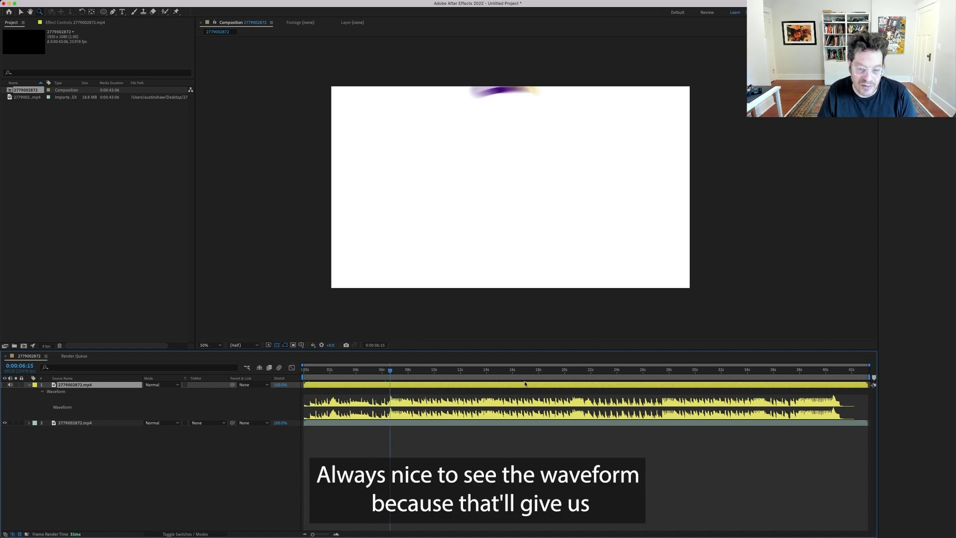
click(563, 372)
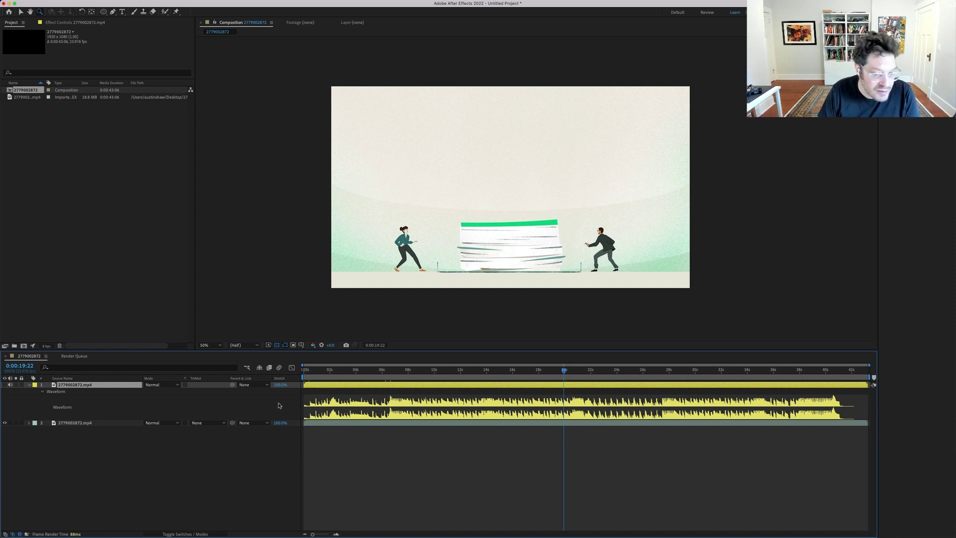
click(73, 423)
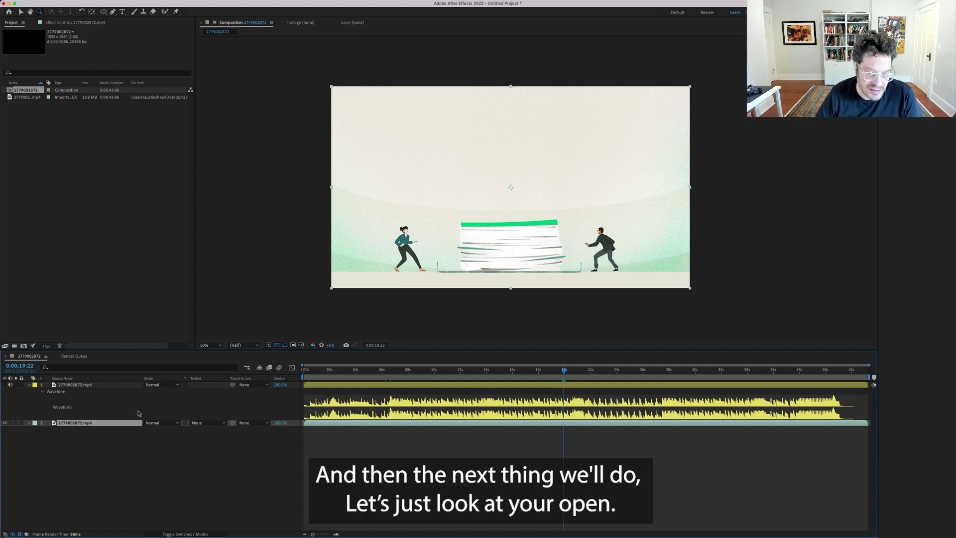
Limit the work area to the opening title, ending at 0:00:06:08, and preview it from the start.
drag(364, 369, 385, 370)
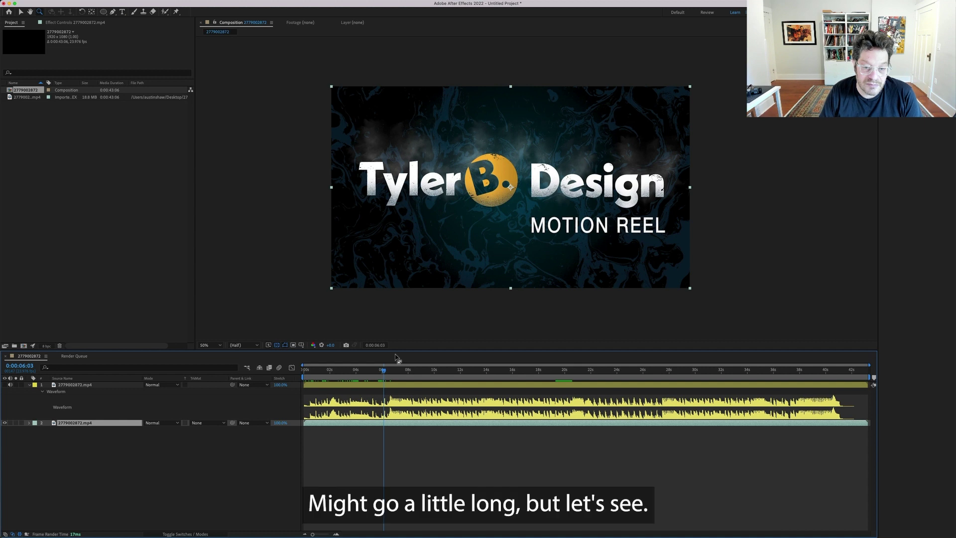
key(space)
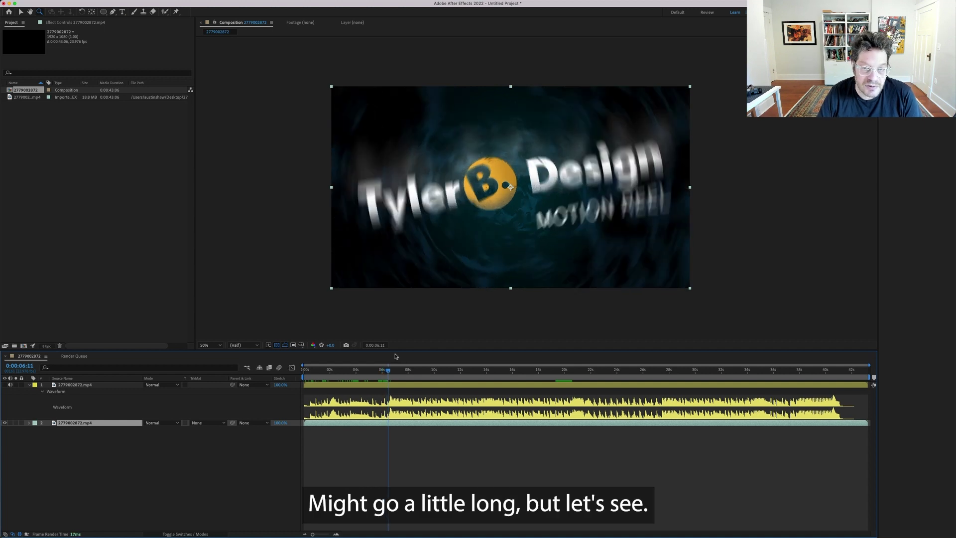
key(Page_Up)
key(Page_Up)
key(Page_Up)
key(space)
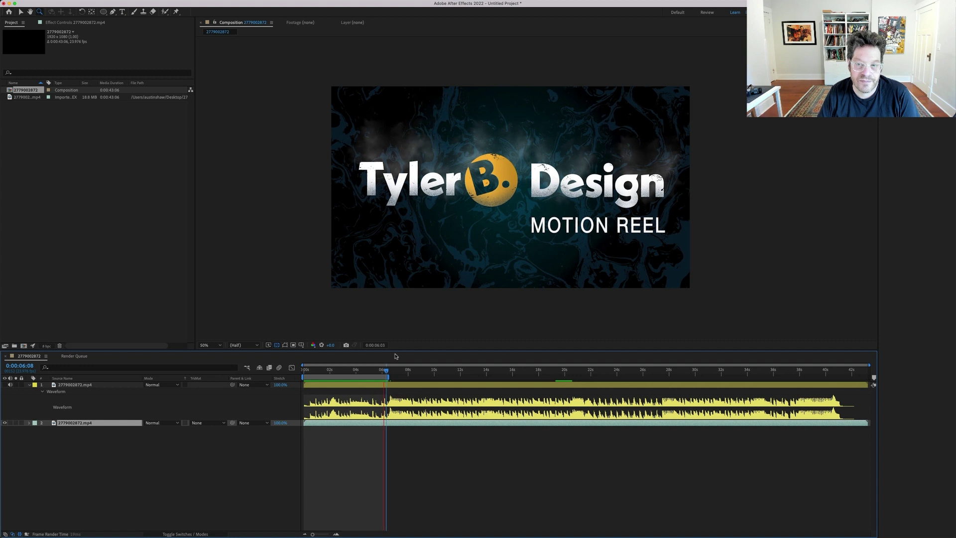
key(space)
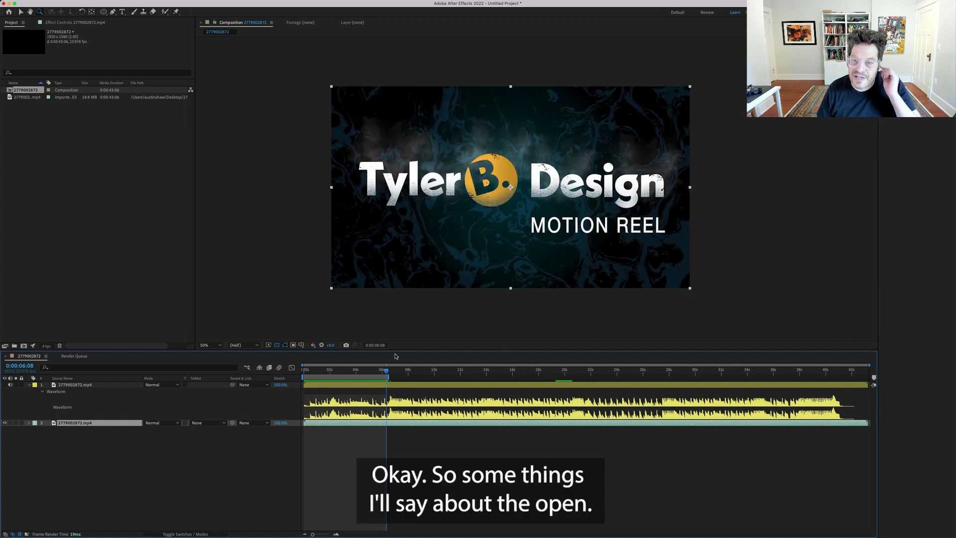
Compare the opening title's type size with the closing logo card, and replay the opening.
drag(320, 373, 371, 369)
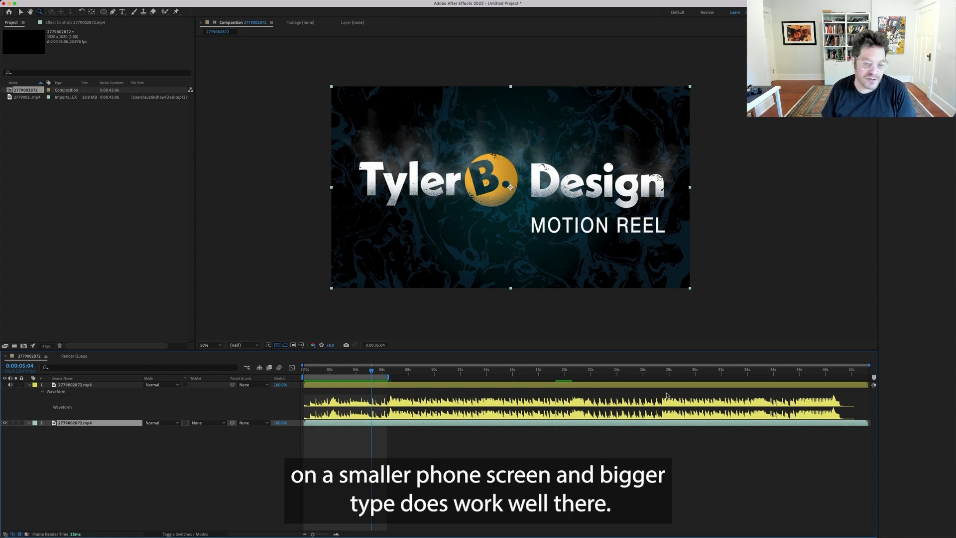
drag(358, 370, 370, 371)
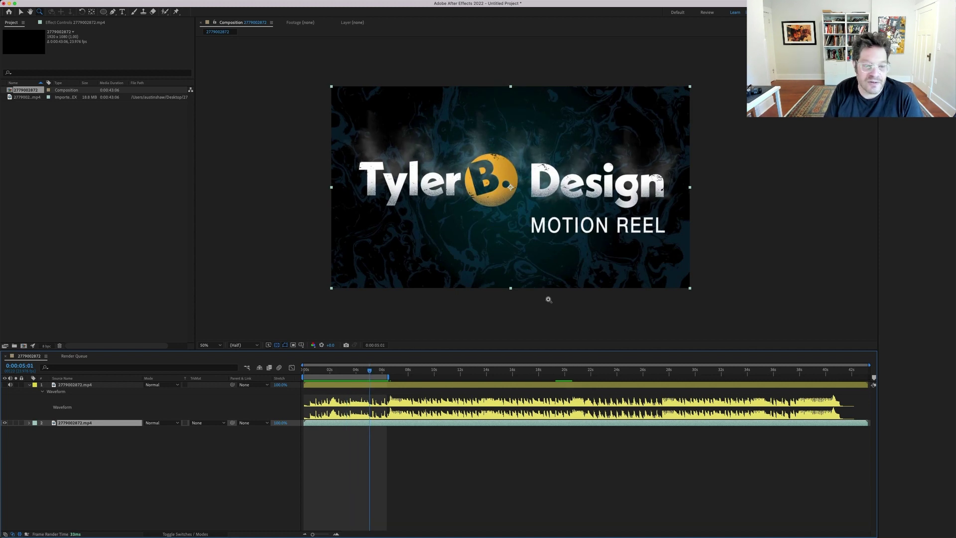
drag(818, 373, 854, 370)
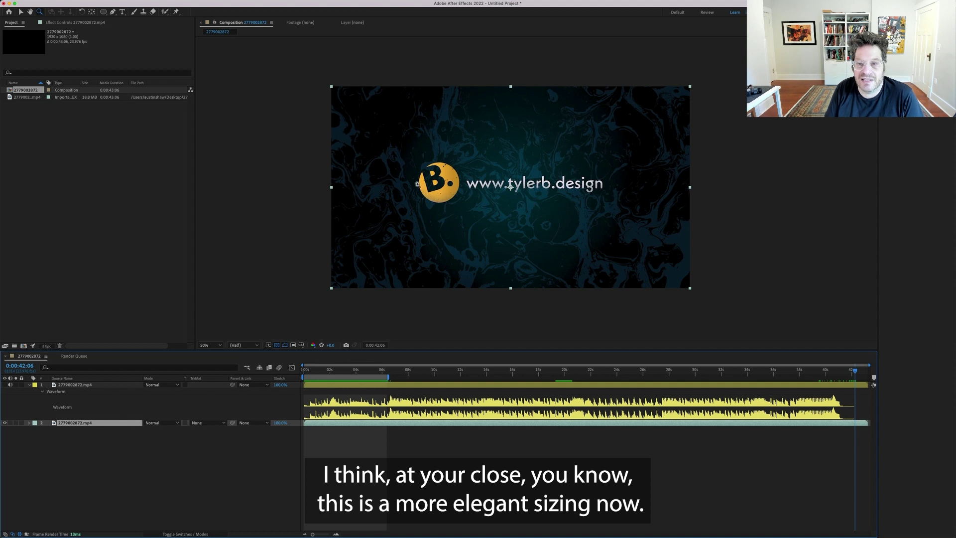
drag(358, 372, 379, 354)
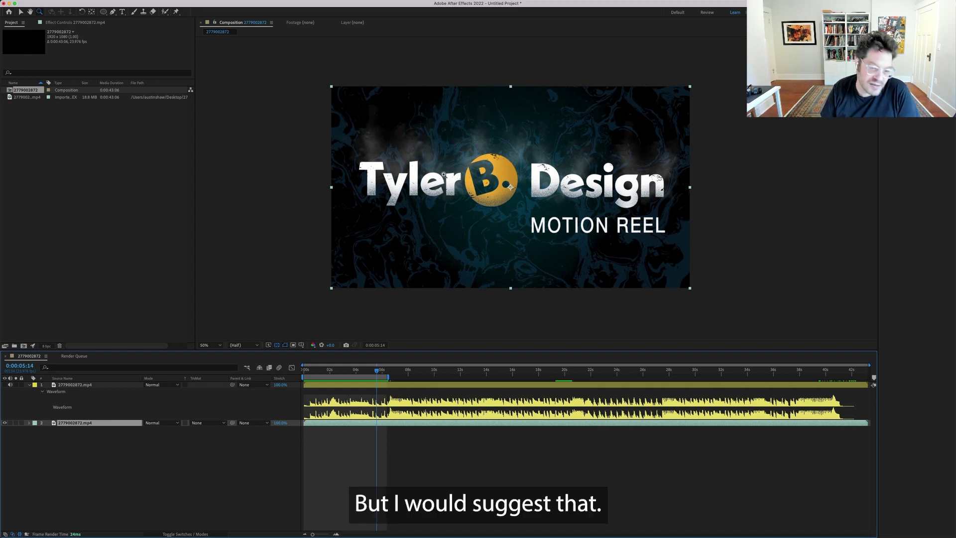
drag(319, 371, 266, 366)
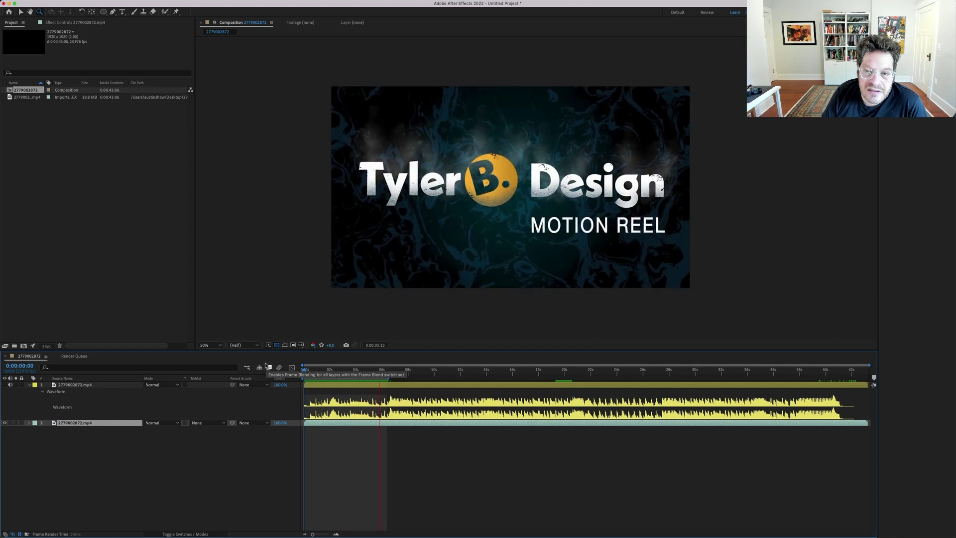
key(space)
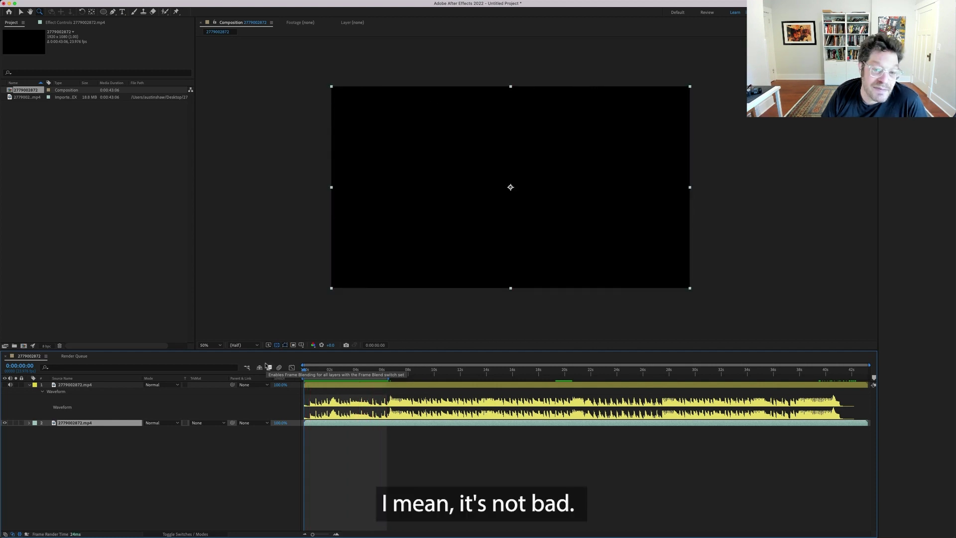
Split the lower video layer at 0:00:06:08, just before the opening title transitions out.
click(86, 446)
click(85, 423)
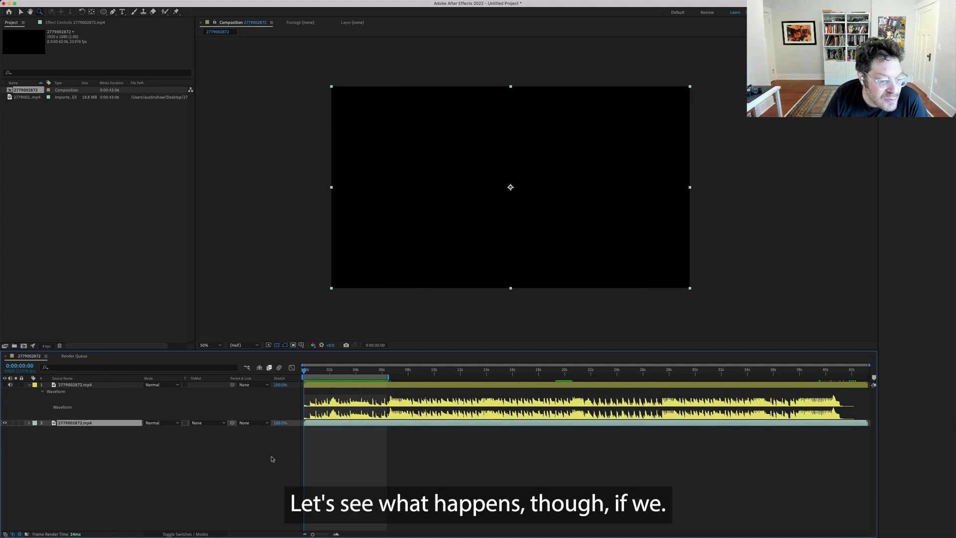
drag(385, 371, 385, 371)
key(Page_Up)
key(Page_Up)
key(Page_Up)
key(Page_Up)
key(Page_Down)
key(Page_Down)
key(Page_Down)
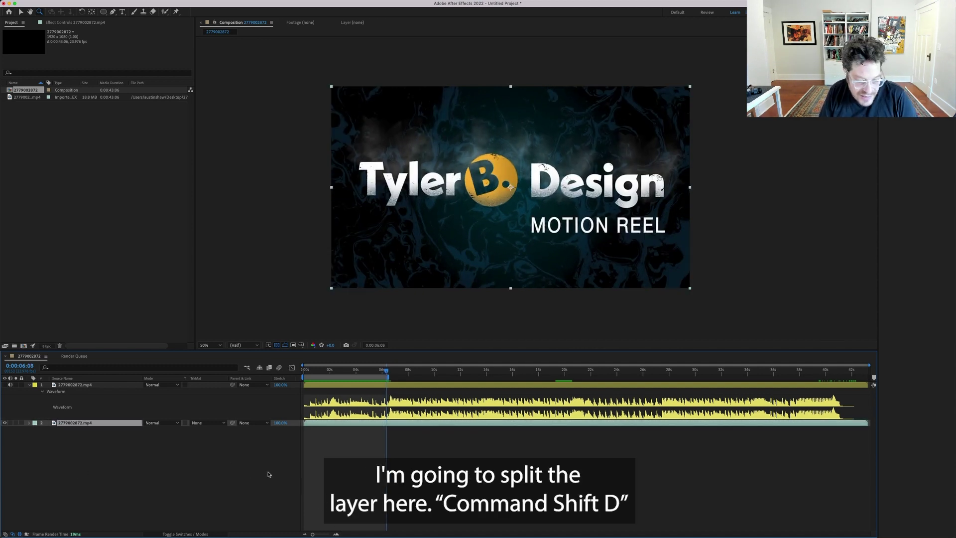
key(super+shift+d)
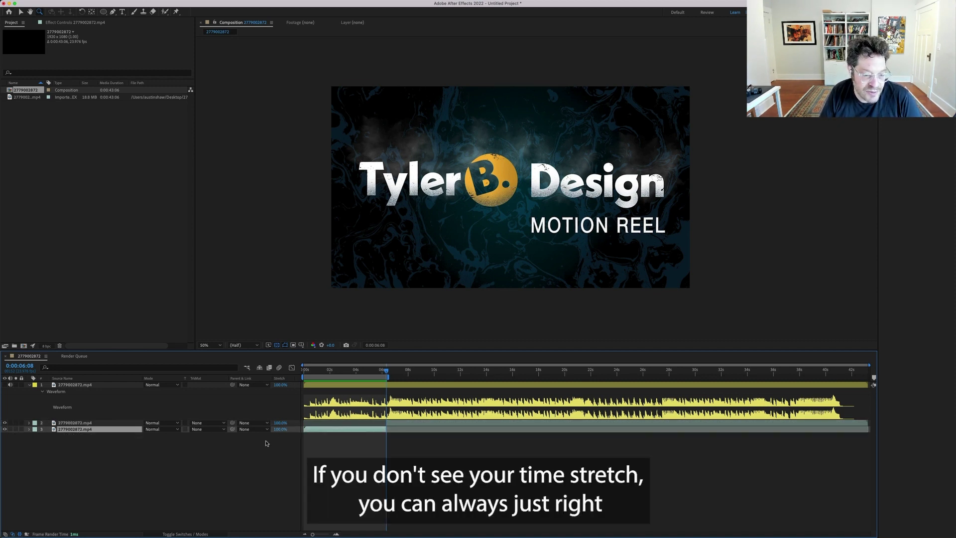
Check the timeline's list of available columns for the Stretch column.
right_click(301, 379)
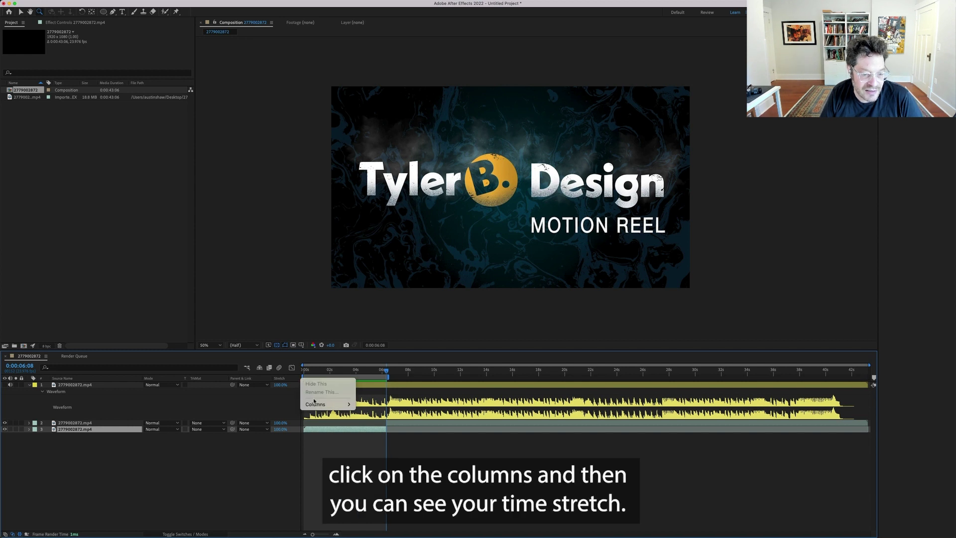
click(329, 404)
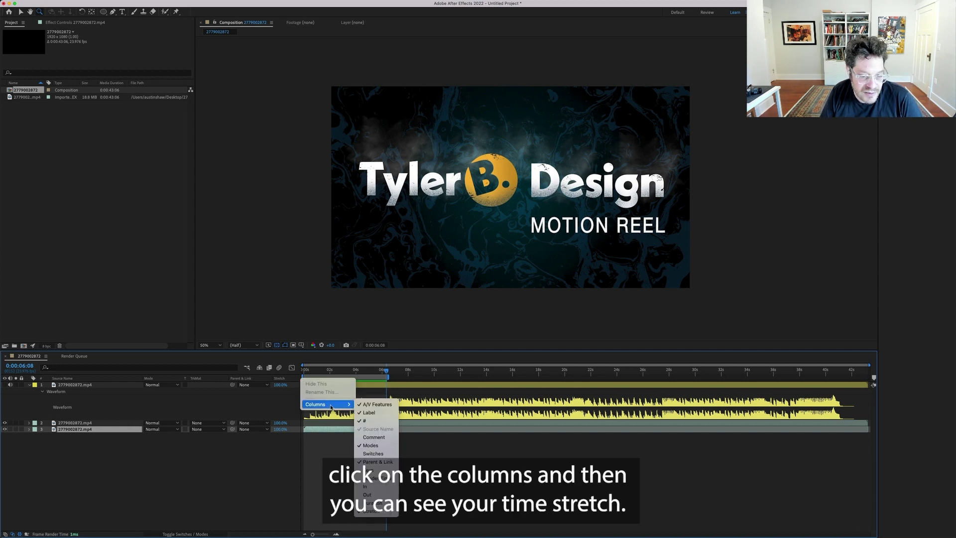
click(367, 511)
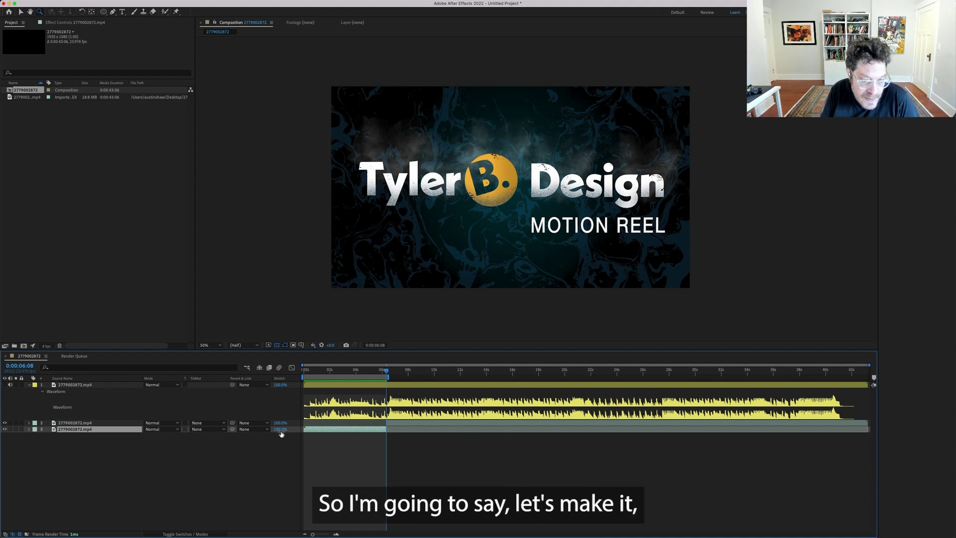
Set the opening segment's time stretch factor to 65, holding the layer in-point in place.
click(280, 430)
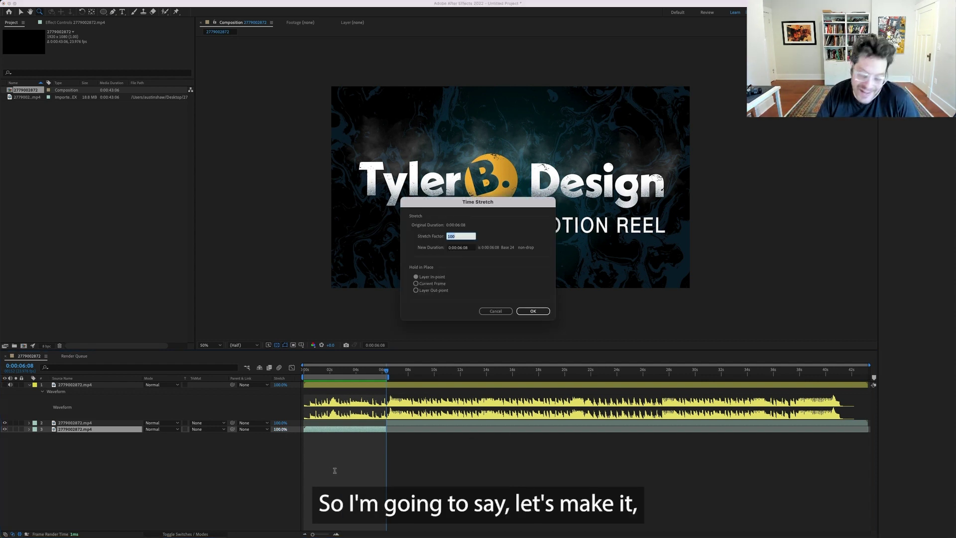
text(65)
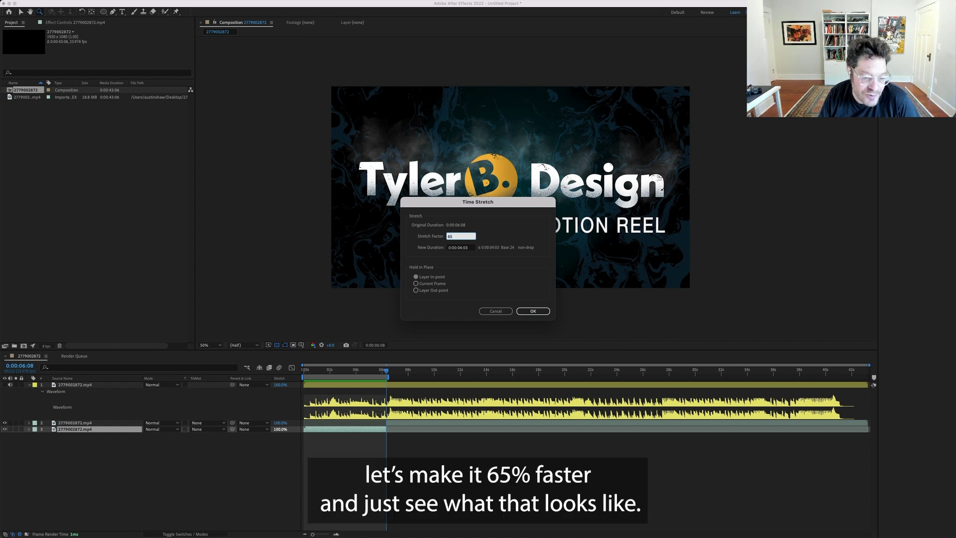
key(Return)
End the work area at the opening segment's out point, 0:00:04:02, and preview the shortened opening.
key(o)
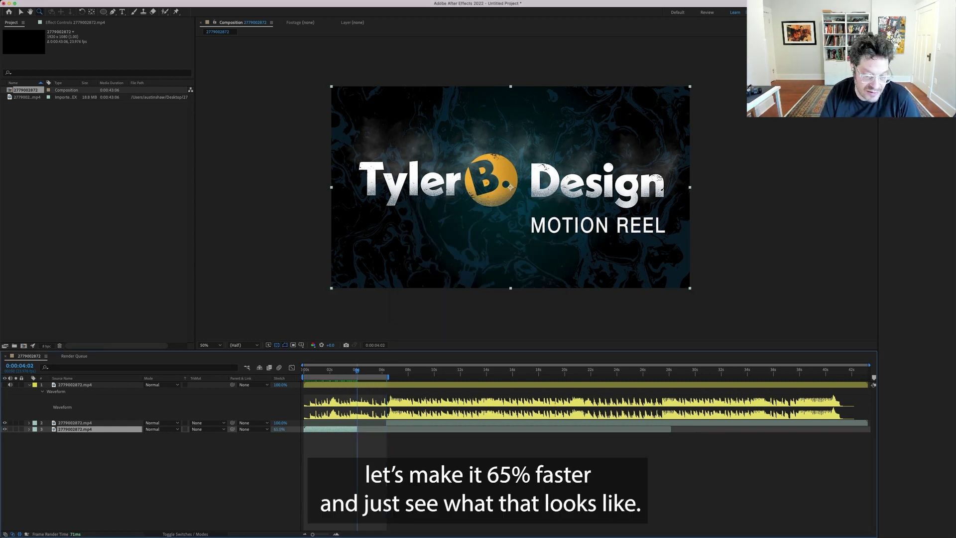
key(n)
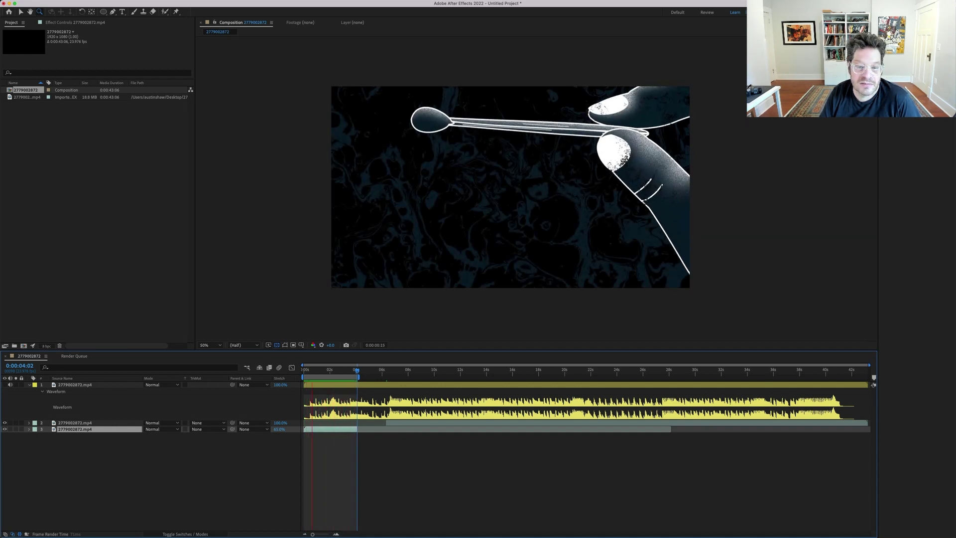
key(space)
click(308, 371)
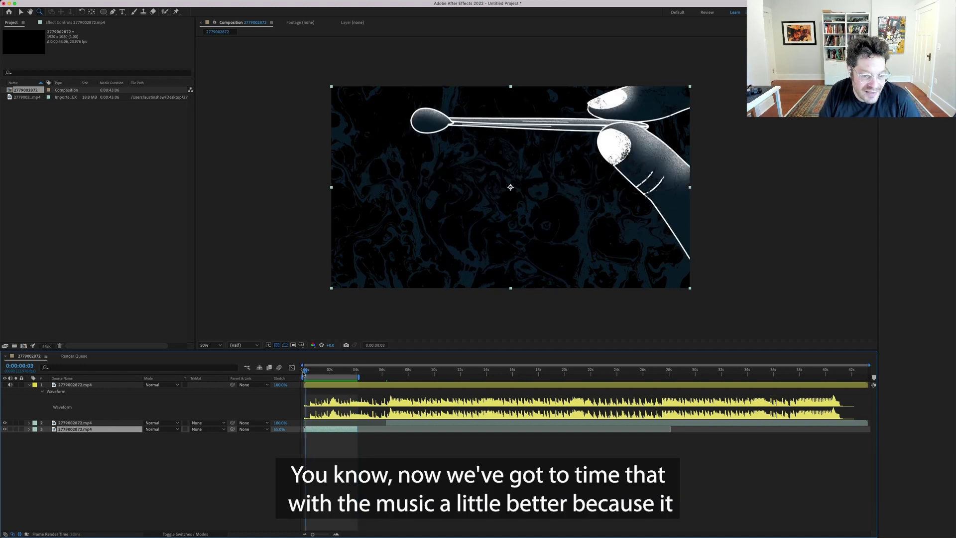
Shift the audio layer a few frames earlier against the sped-up opening and preview the result.
drag(310, 374, 309, 373)
click(315, 384)
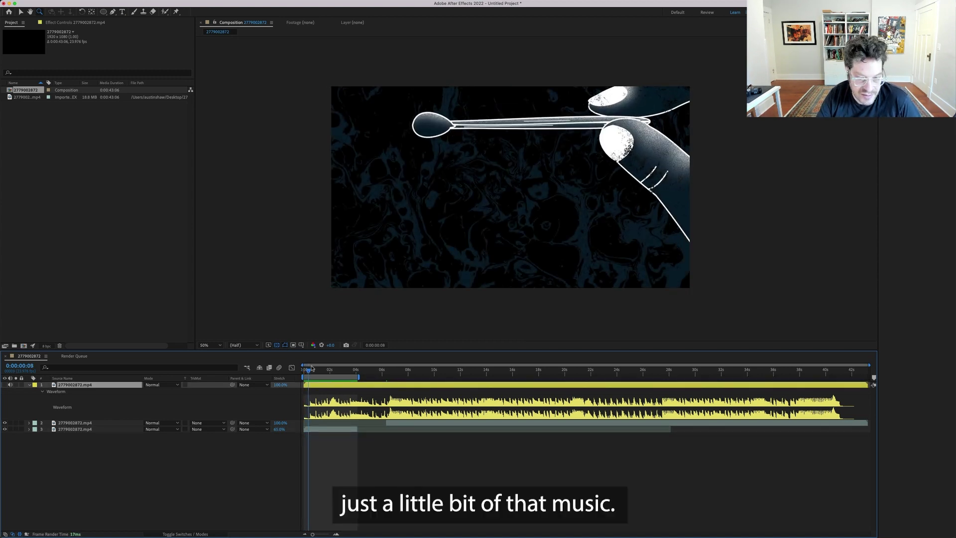
key(alt+Home)
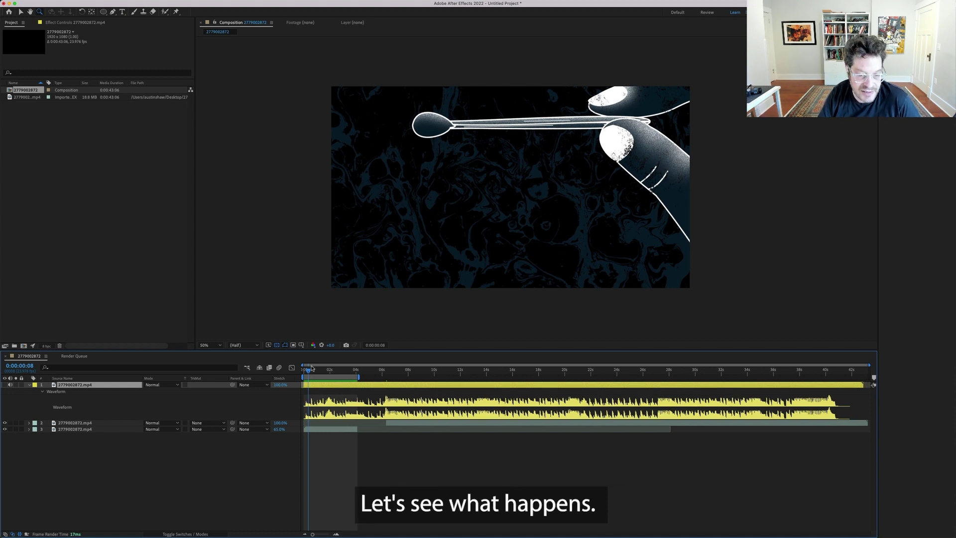
key(space)
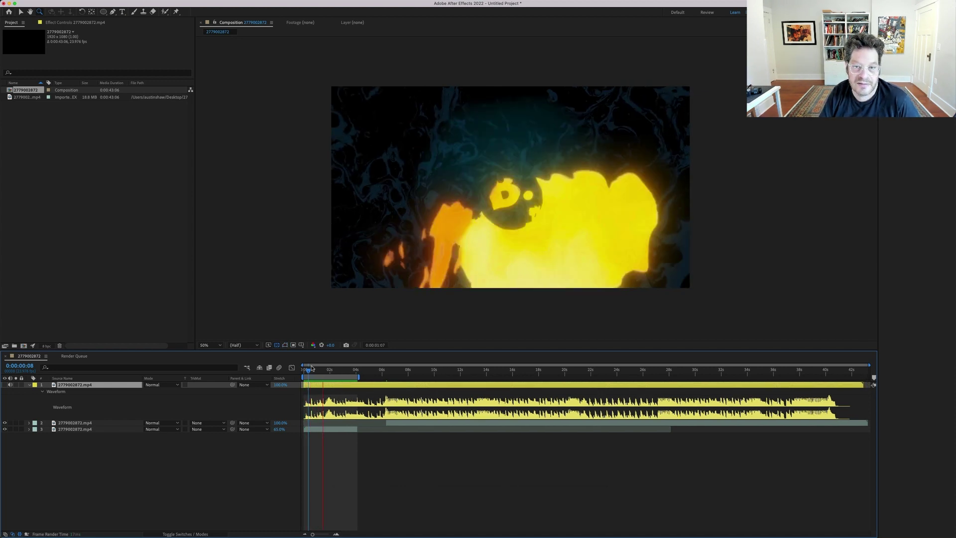
key(space)
Nudge the audio layer a few more frames earlier and replay the opening from the start.
key(Home)
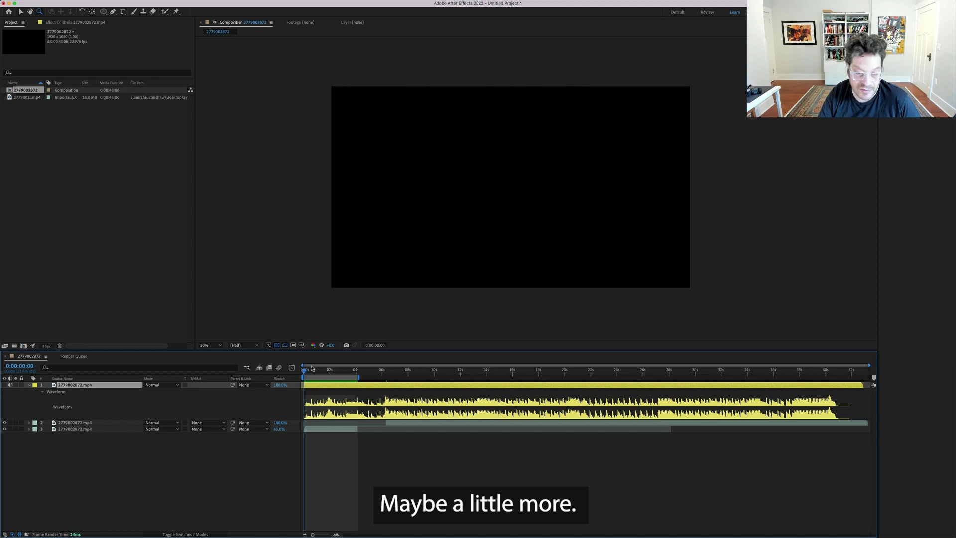
key(alt+Page_Up)
key(alt+Page_Up)
key(alt+Page_Up)
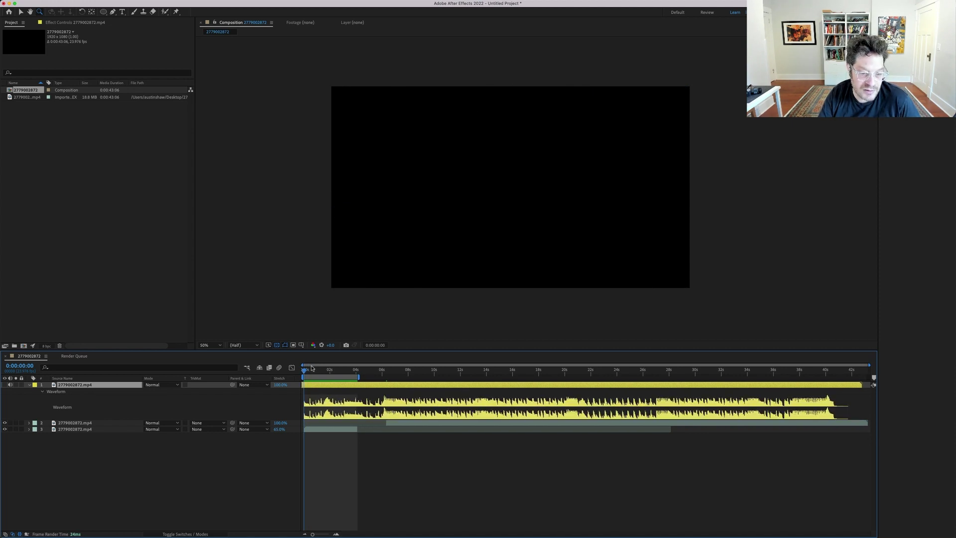
key(space)
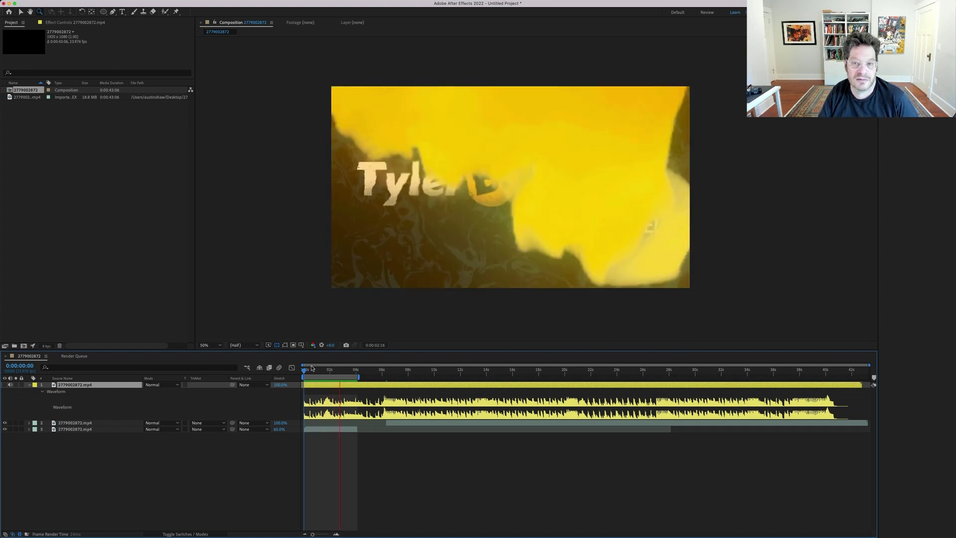
key(space)
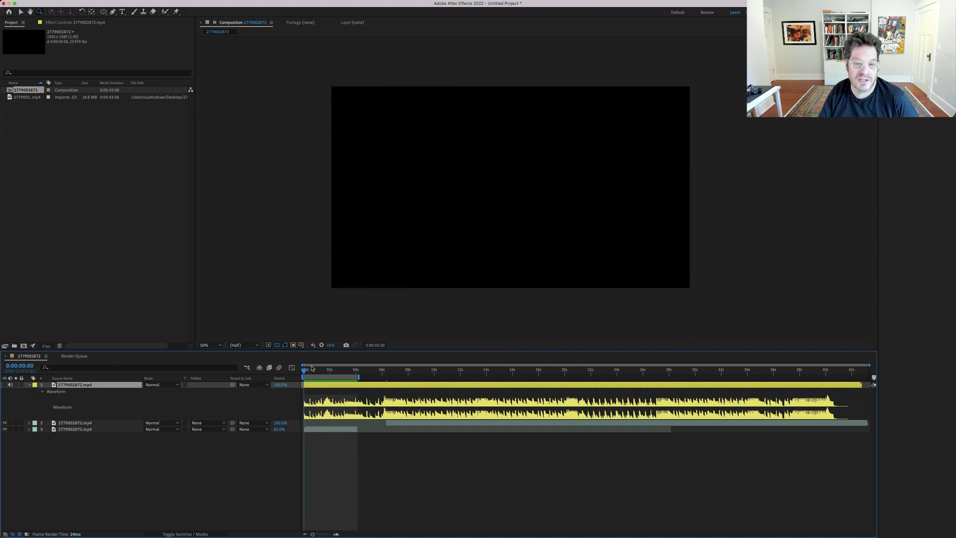
Move the second video segment earlier to start where the opening segment ends, and preview the join with the work area ending at 0:00:06:19.
drag(381, 372, 392, 373)
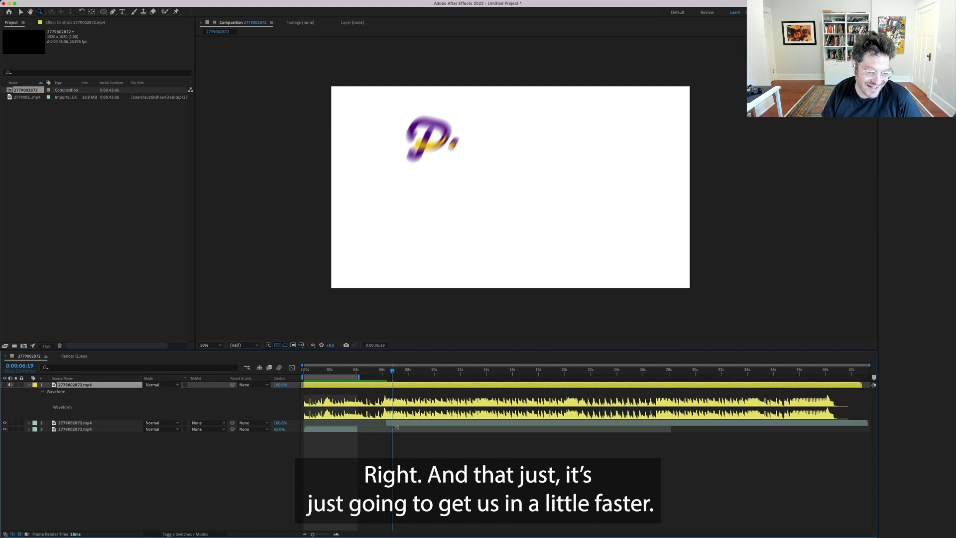
drag(401, 422, 373, 424)
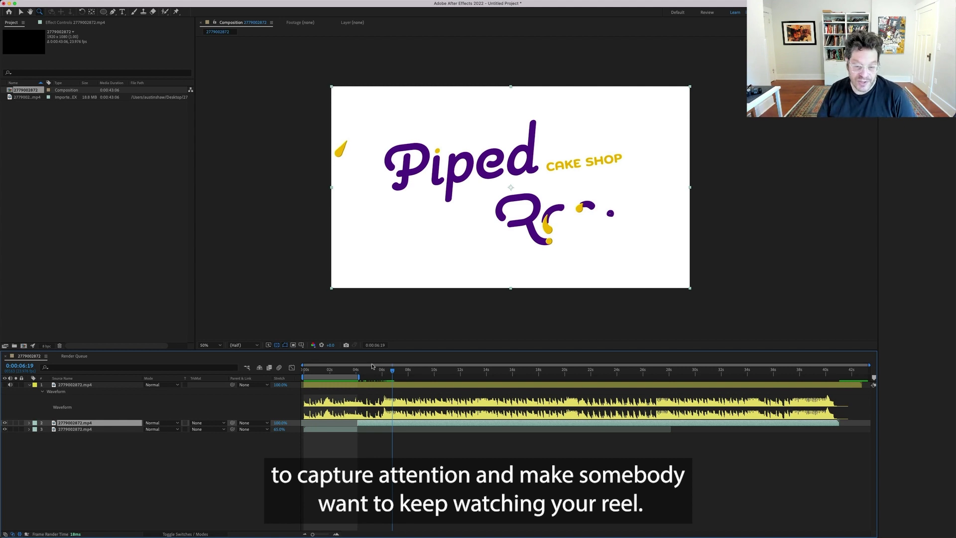
key(n)
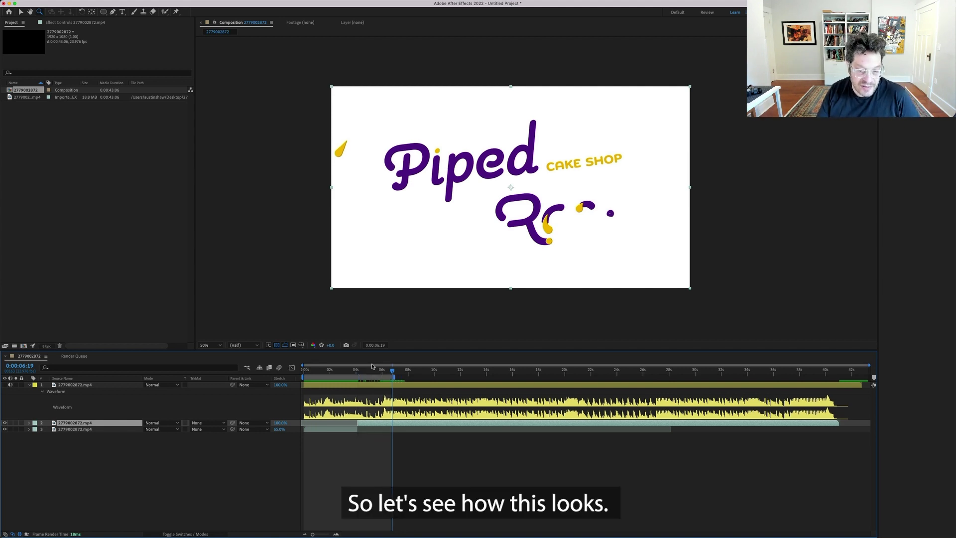
key(space)
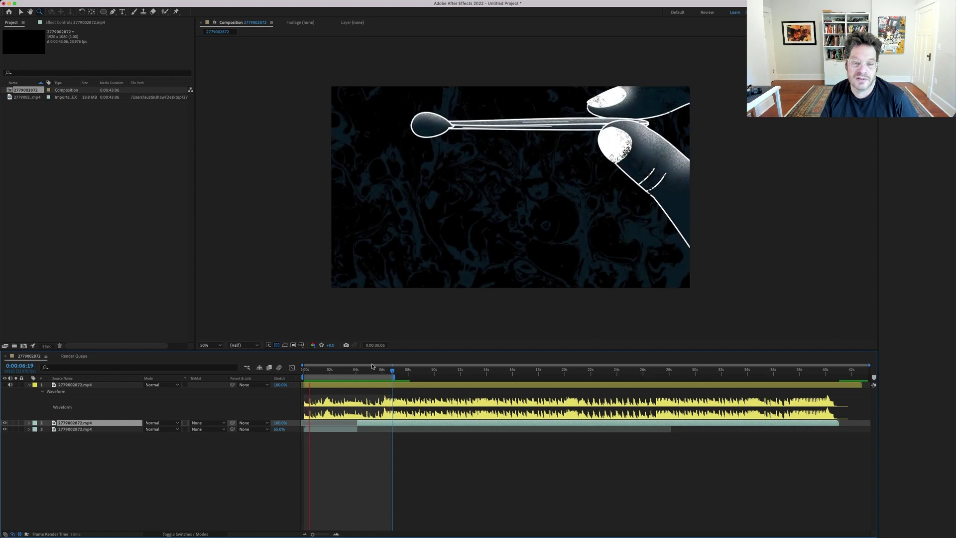
key(space)
Extend the work area to 0:00:09:03, at the end of the 70% landscape shot, and preview the sequence.
drag(349, 370, 393, 370)
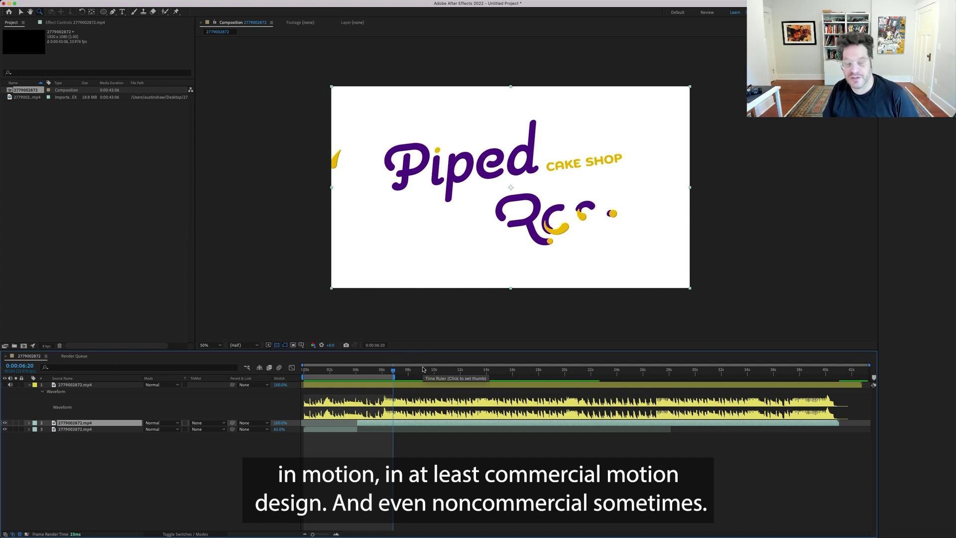
drag(393, 370, 422, 367)
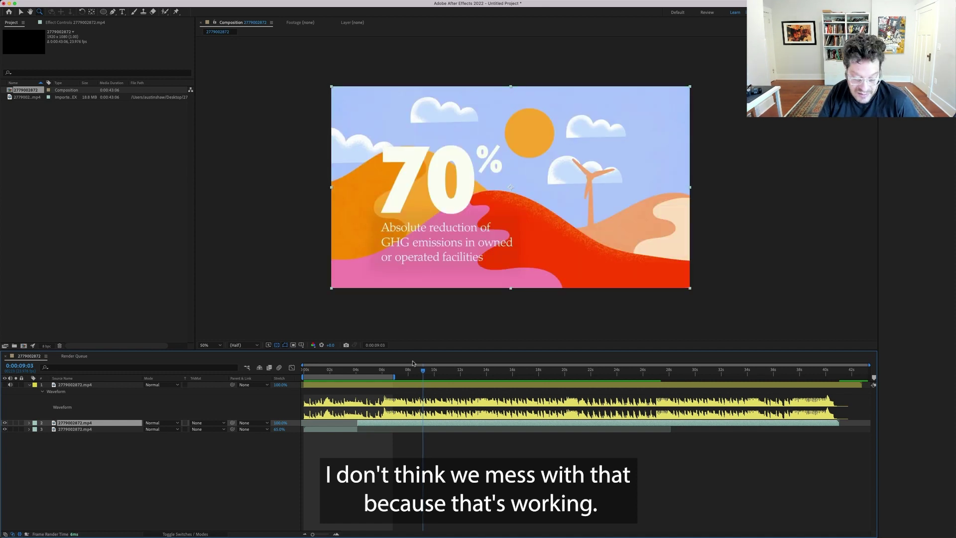
key(space)
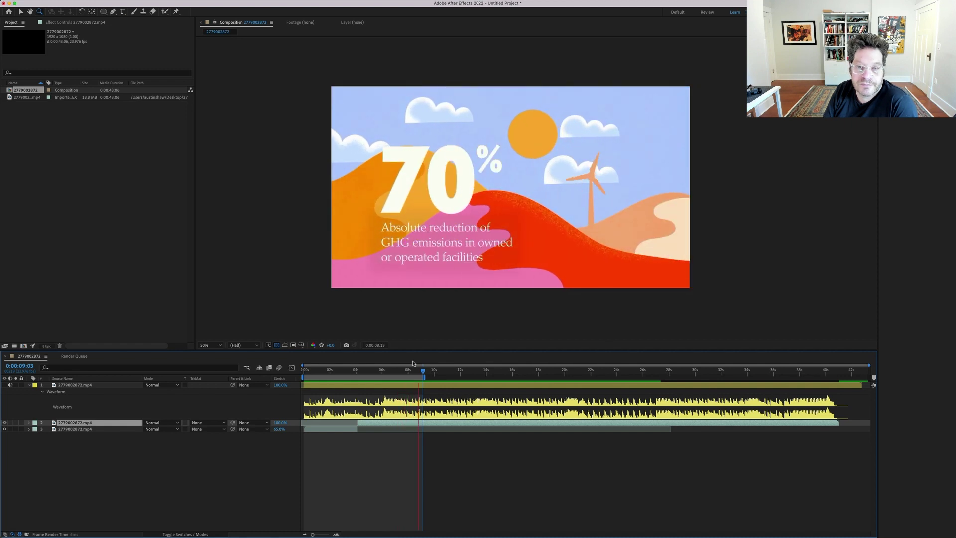
key(space)
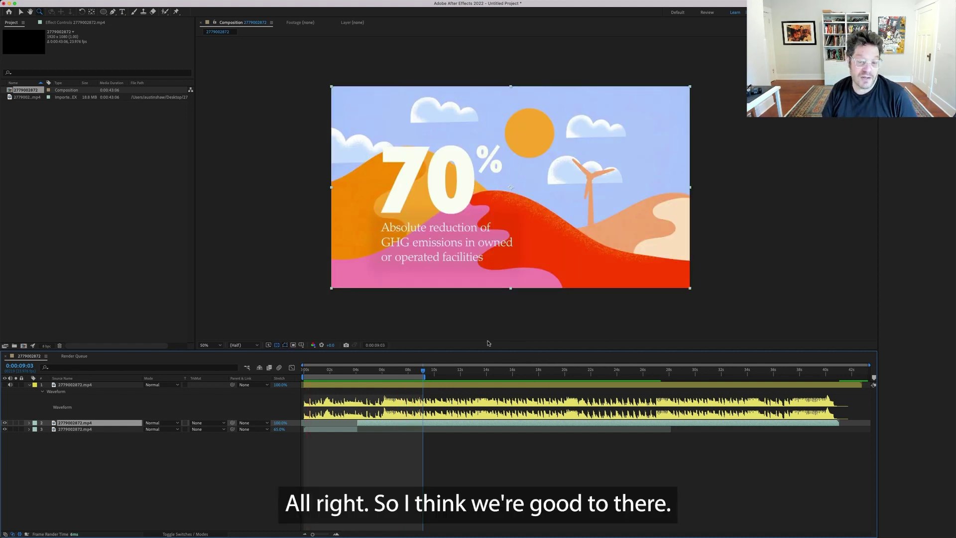
Split the second video segment at 0:00:09:04, where the Animal Livestream shot begins.
key(super+shift+d)
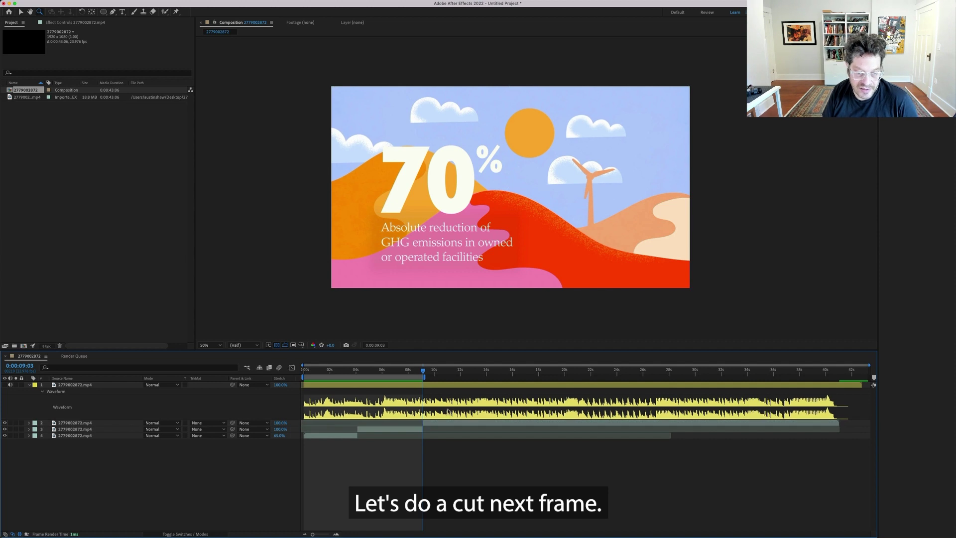
key(Delete)
key(Page_Down)
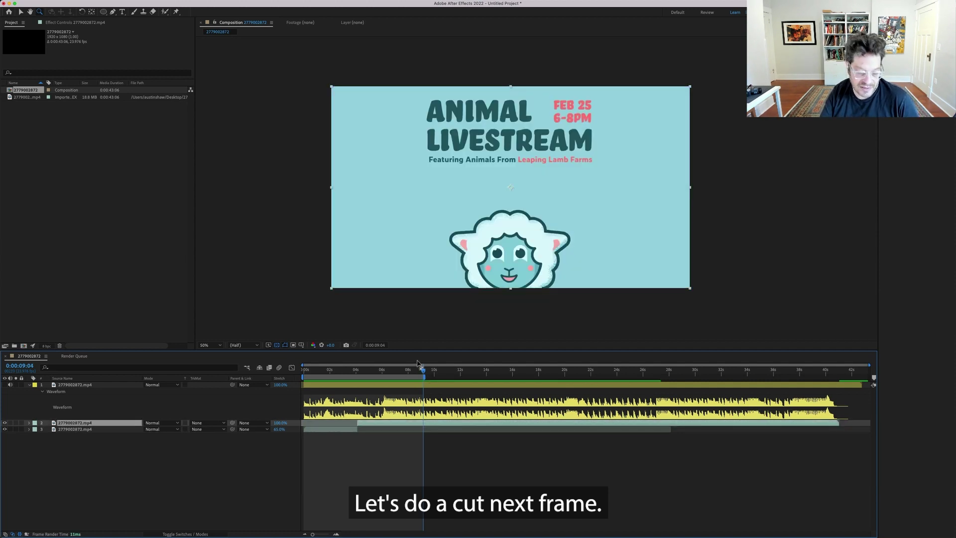
key(super+shift+d)
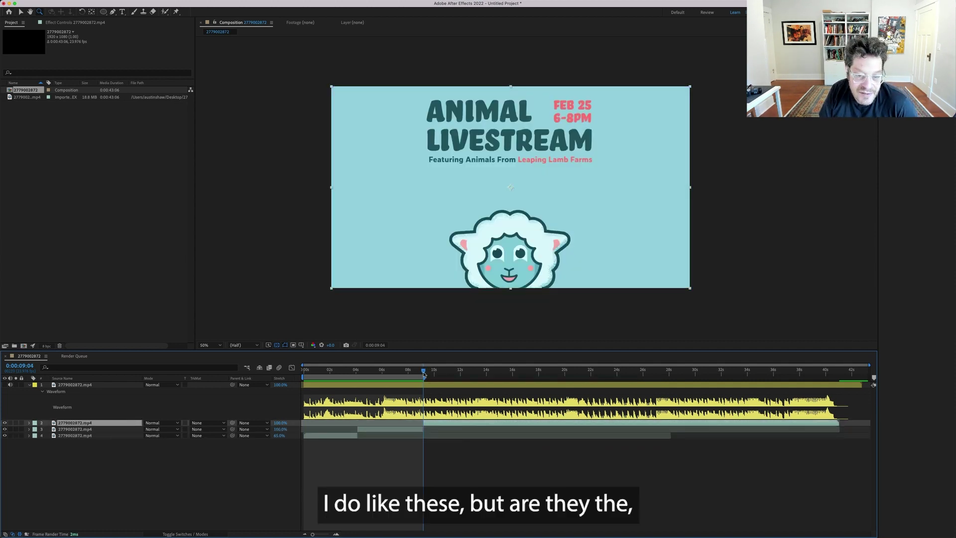
Move the remaining footage later to leave a gap of about three seconds, and split it at each shot change up to 0:00:28:14.
drag(445, 374, 459, 396)
drag(474, 427, 517, 427)
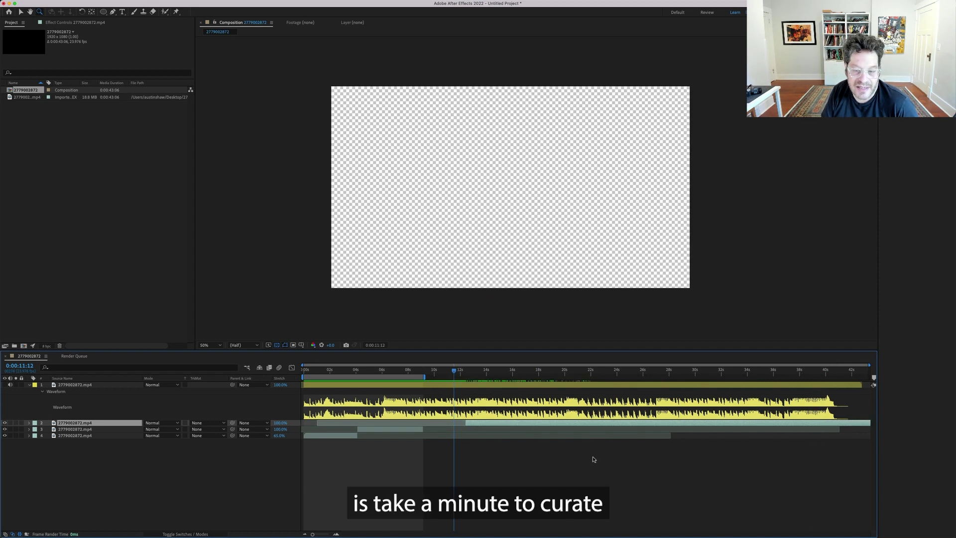
drag(464, 372, 506, 373)
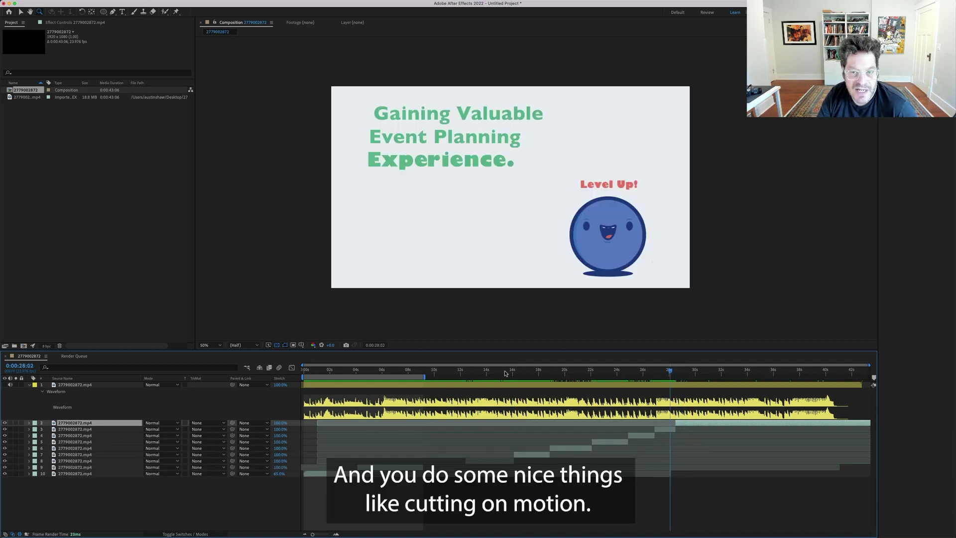
Start the work area at 0:00:27:20 and examine the cut on motion from the Level Up shot to the Centurion Mega shot.
key(b)
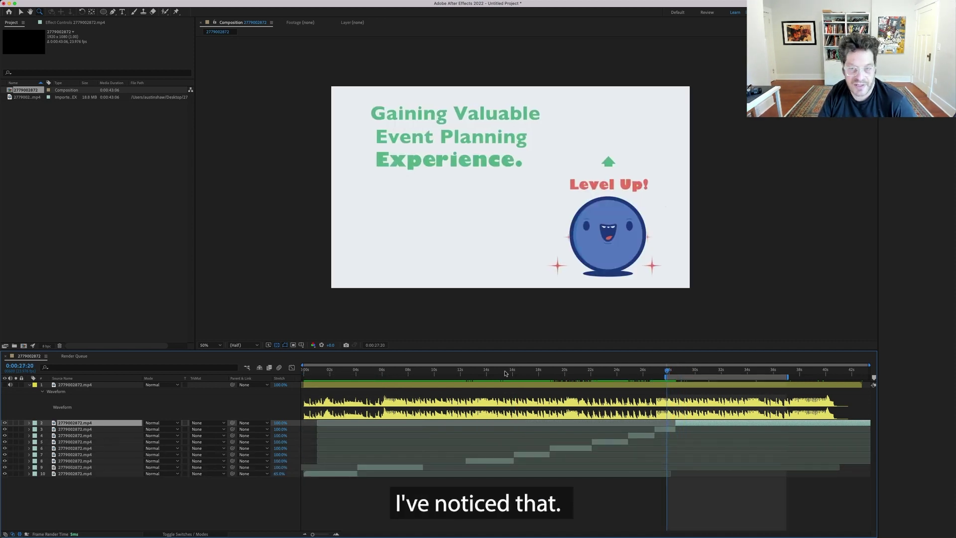
key(space)
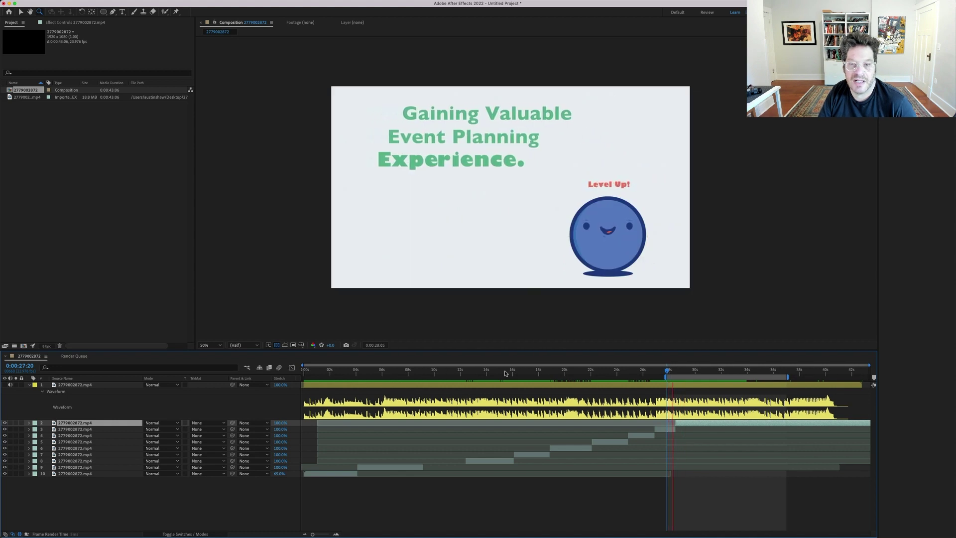
key(space)
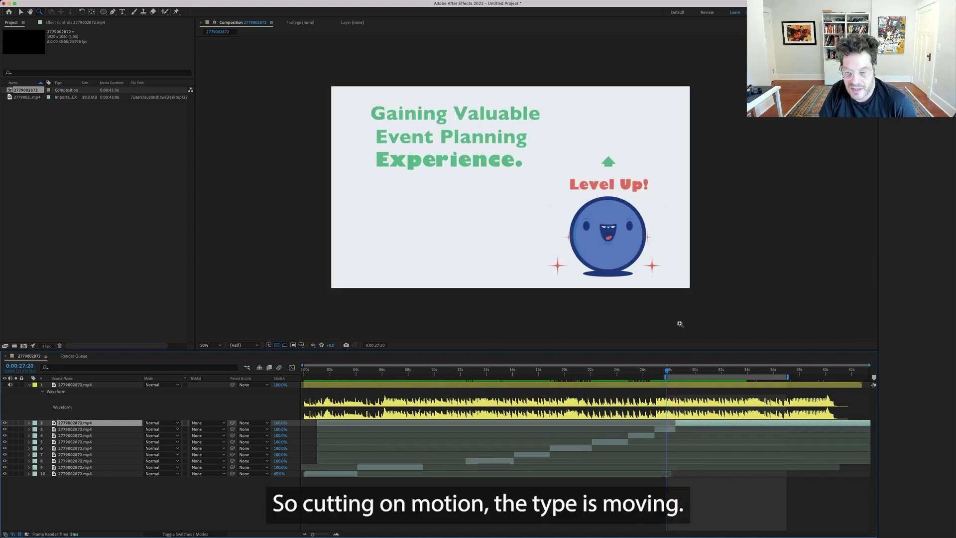
mouse_move(668, 372)
mouse_down()
mouse_move(688, 372)
mouse_move(676, 375)
mouse_up()
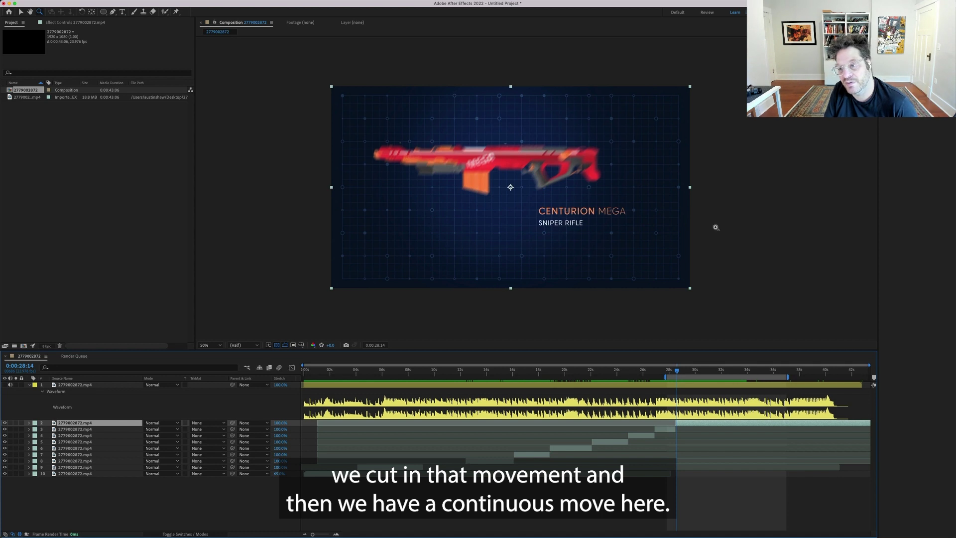
Split the remaining footage at each following shot change, from 0:00:30:16 through to the closing title.
click(688, 370)
drag(701, 371, 703, 371)
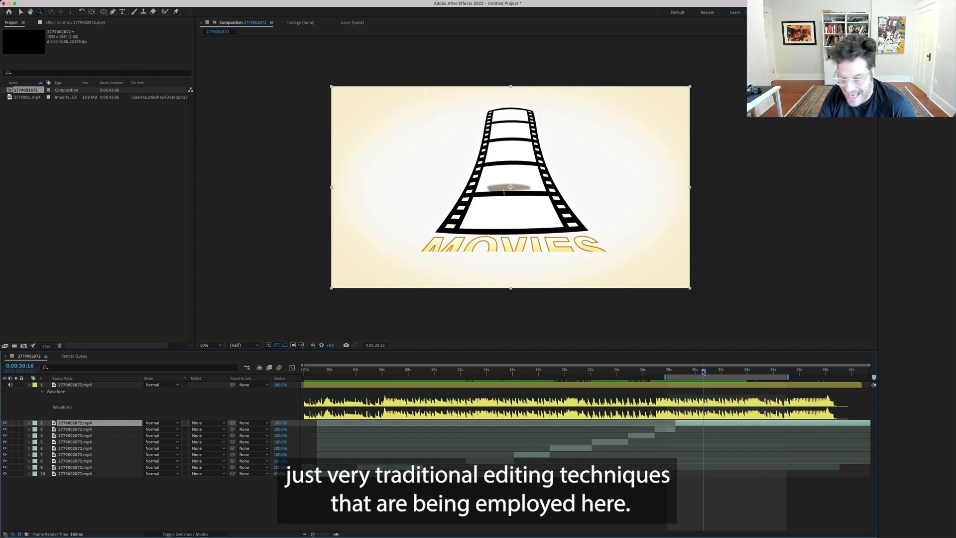
key(ctrl+shift+d)
key(space)
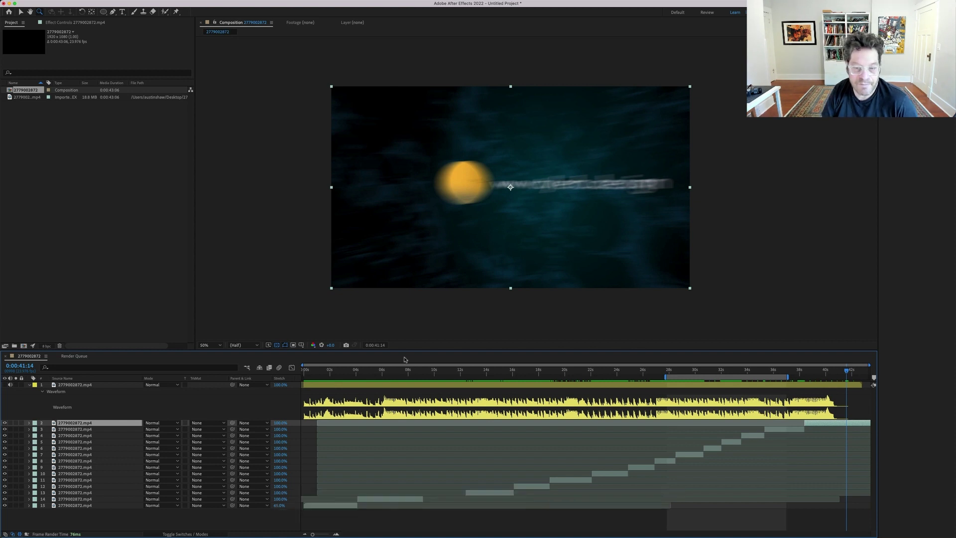
Move the paper-stack shot into the gap after 0:00:09:03 and send its layer down two places in the stack.
drag(380, 371, 572, 380)
drag(565, 482, 438, 481)
key(super+bracketleft)
key(super+bracketleft)
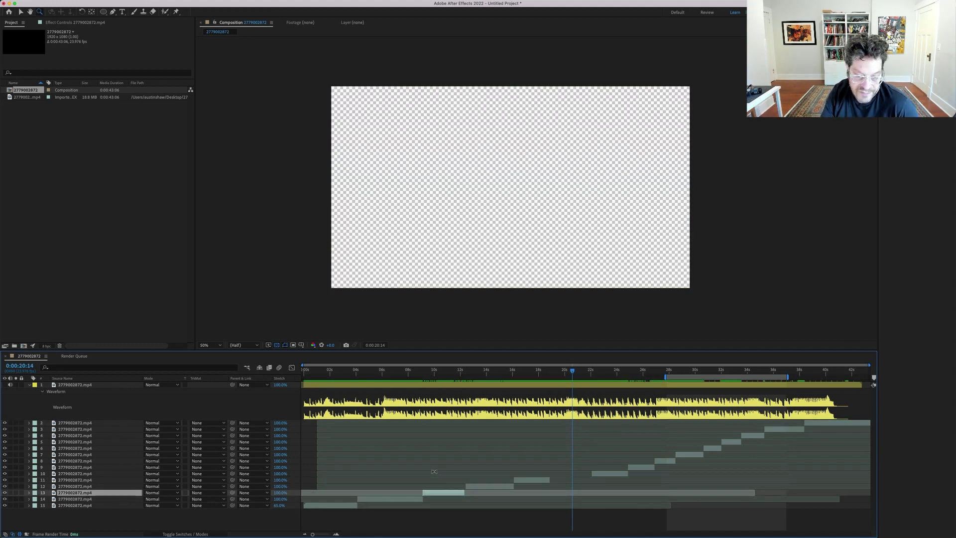
Nudge the paper-stack shot to meet the end of the preceding segment, and go to its out point at 0:00:12:08.
key(equal)
key(equal)
drag(434, 471, 604, 466)
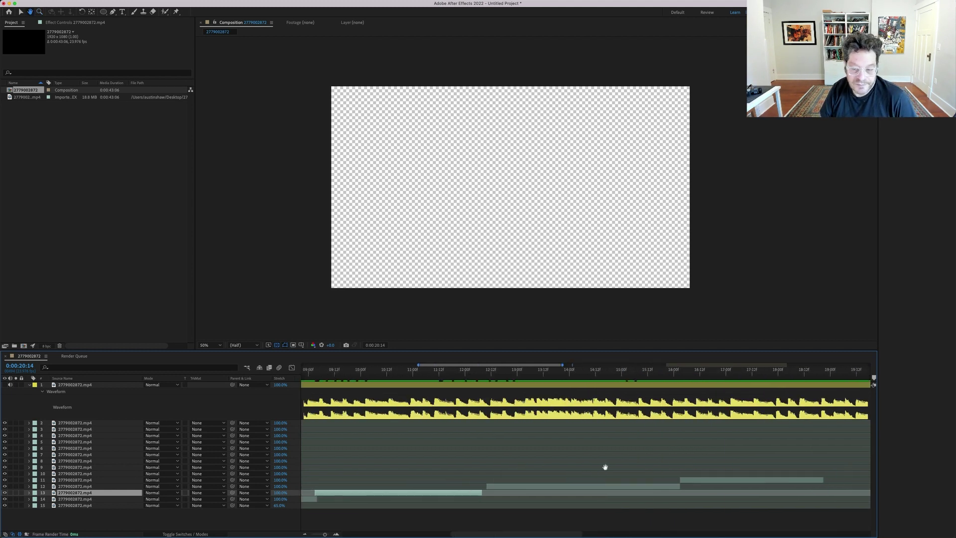
drag(393, 485, 518, 449)
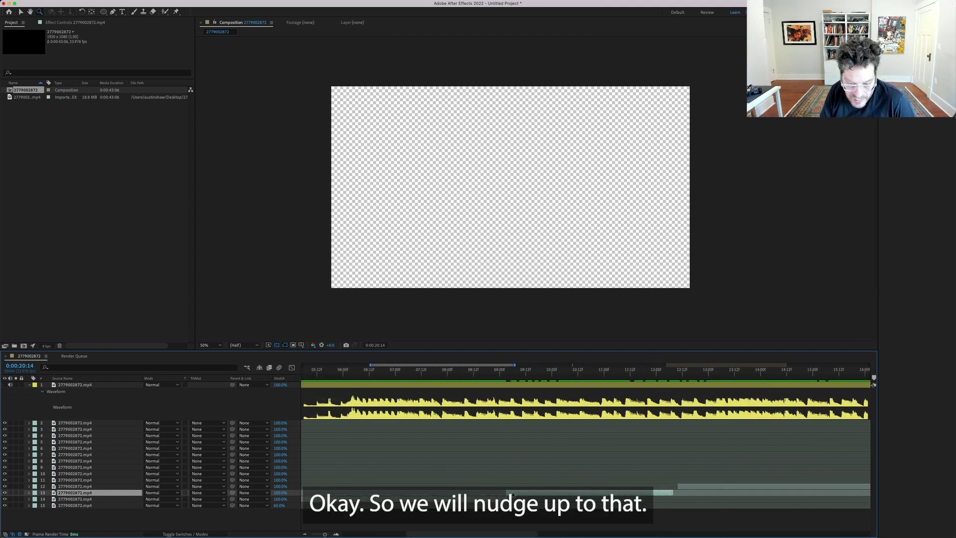
key(o)
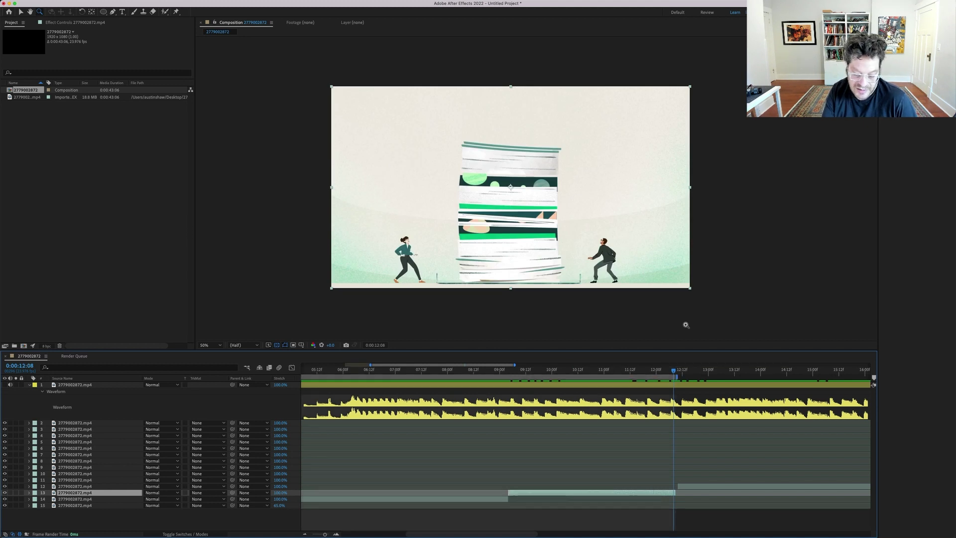
Set the work area from 0:00:00:00 to 0:00:12:08 and preview the opening with the inserted paper-stack shot.
key(minus)
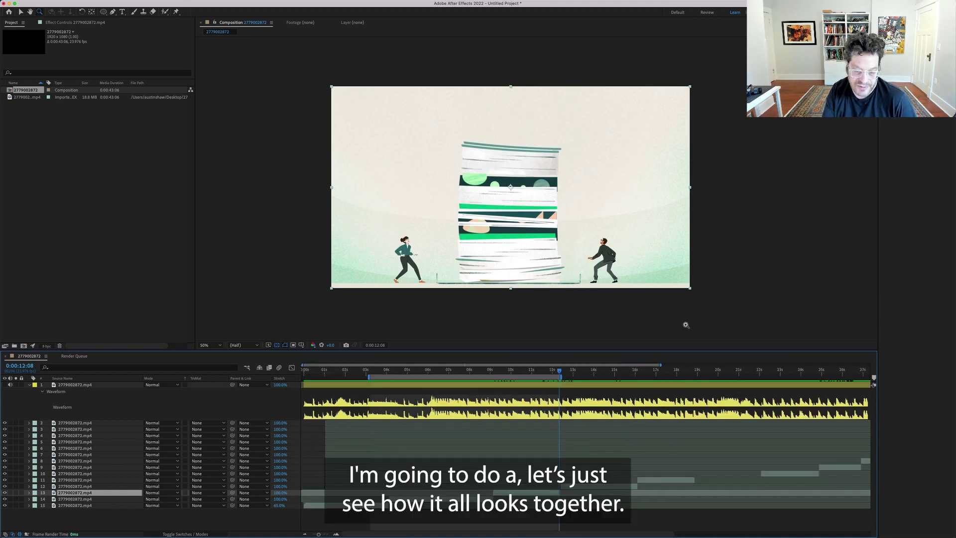
key(space)
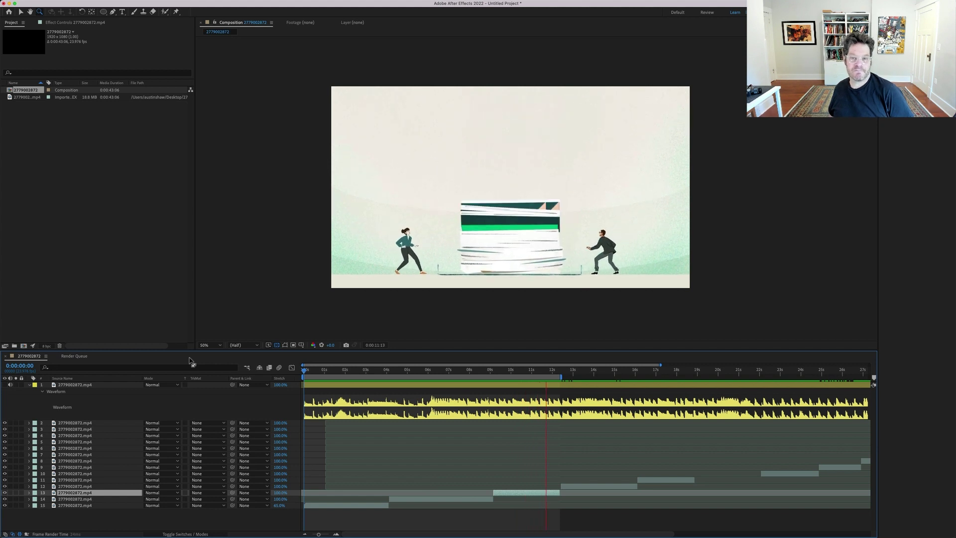
key(space)
key(space)
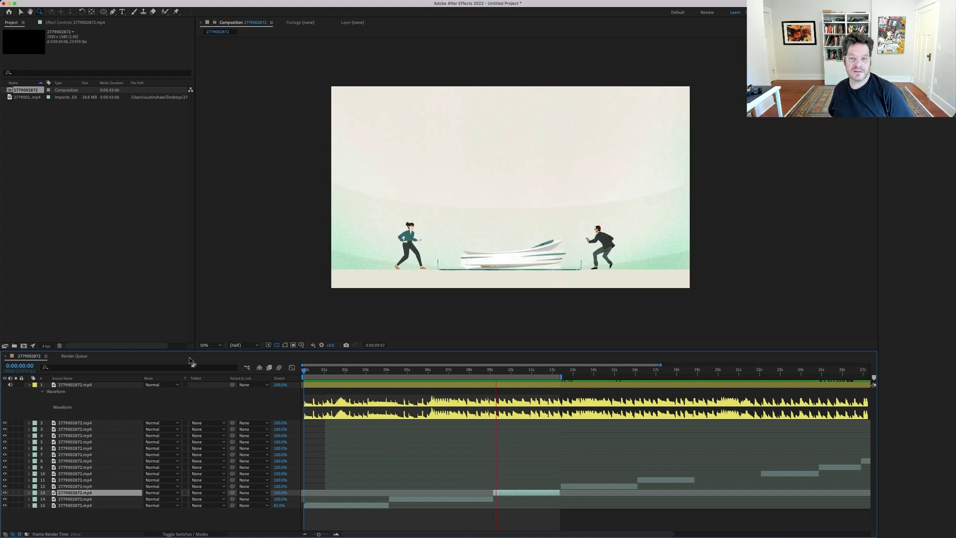
Start the work area at 0:00:07:06 and preview the cut from the 70% landscape shot into the paper-stack shot.
click(466, 447)
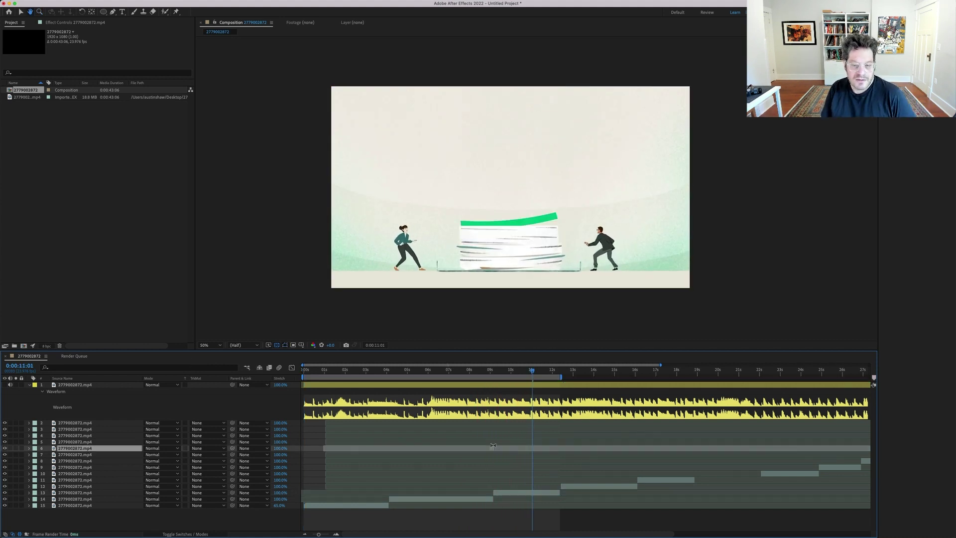
drag(408, 373, 446, 368)
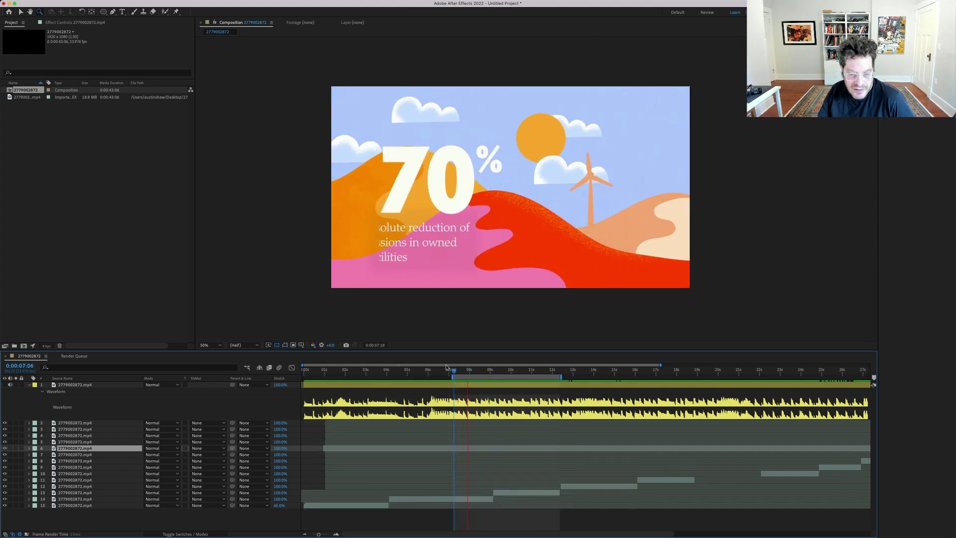
Move the paper-stack shot earlier so it starts at 0:00:08:23, and preview it from there.
key(space)
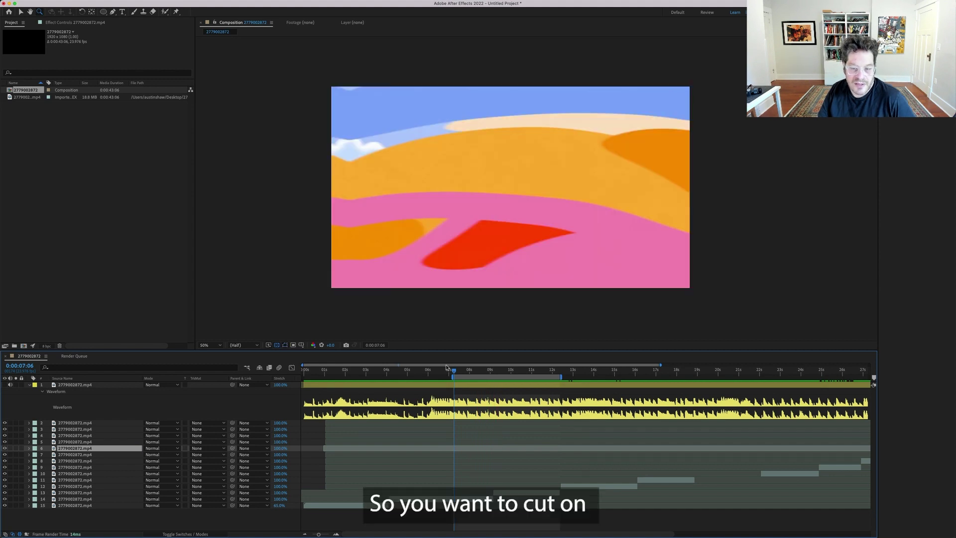
drag(475, 370, 481, 371)
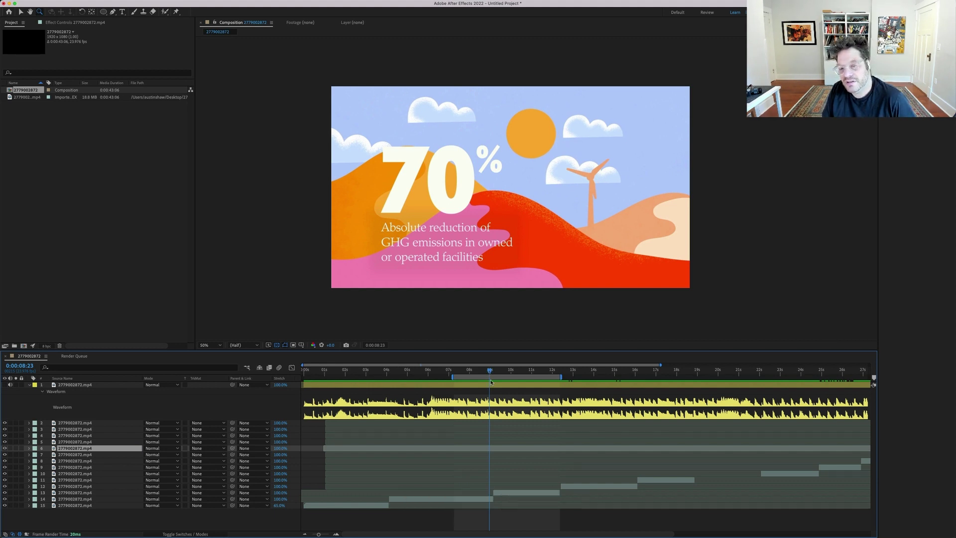
drag(510, 493, 506, 492)
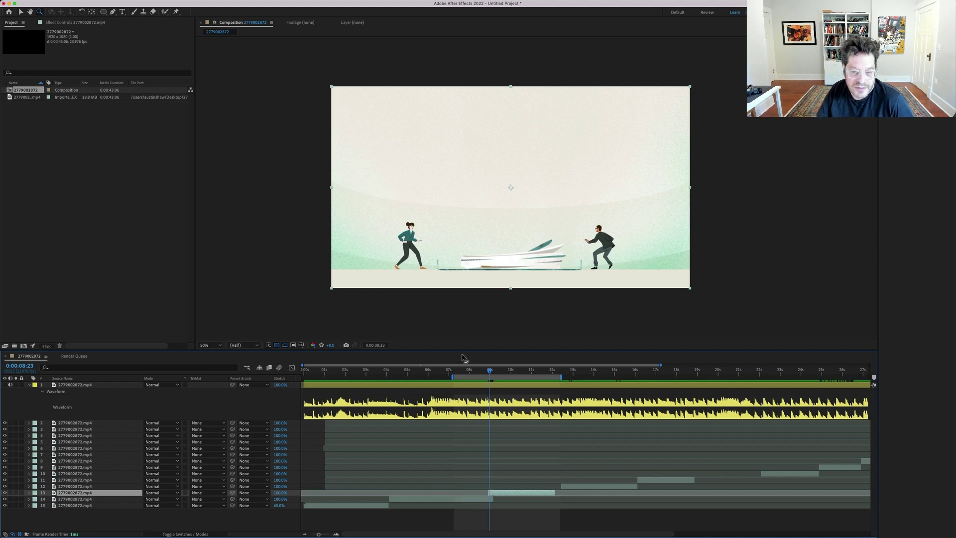
key(space)
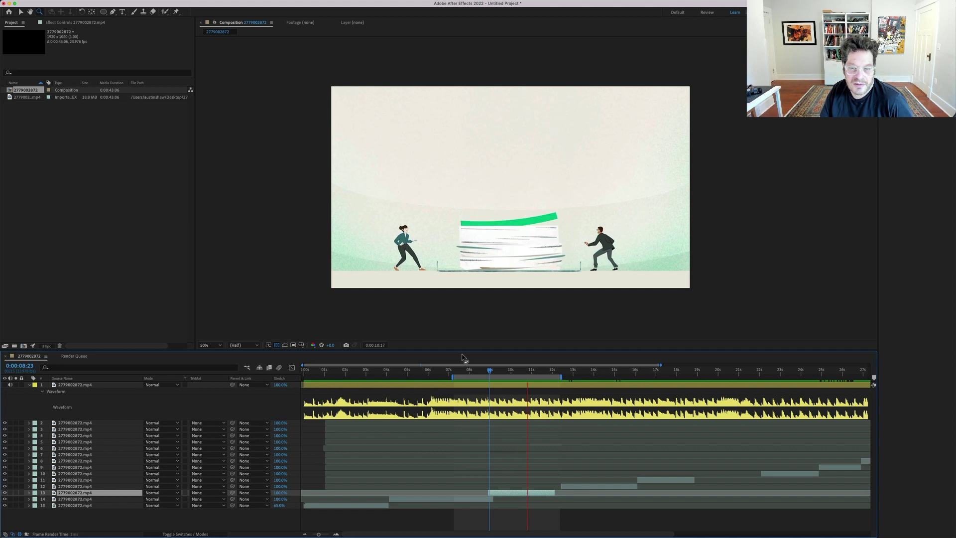
key(space)
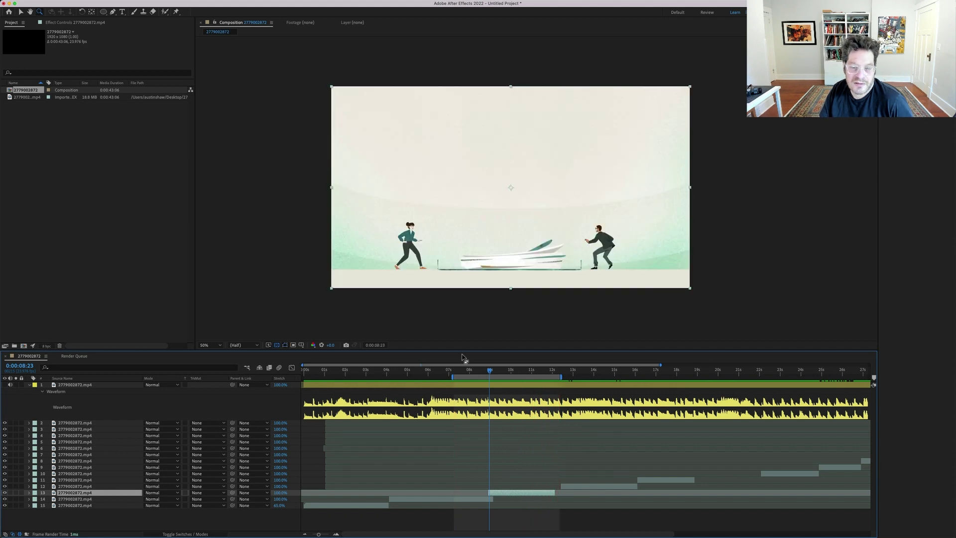
Pull the paper-stack cut back to 0:00:08:22, end the work area at 0:00:10:04 and preview the transition.
drag(489, 371, 488, 373)
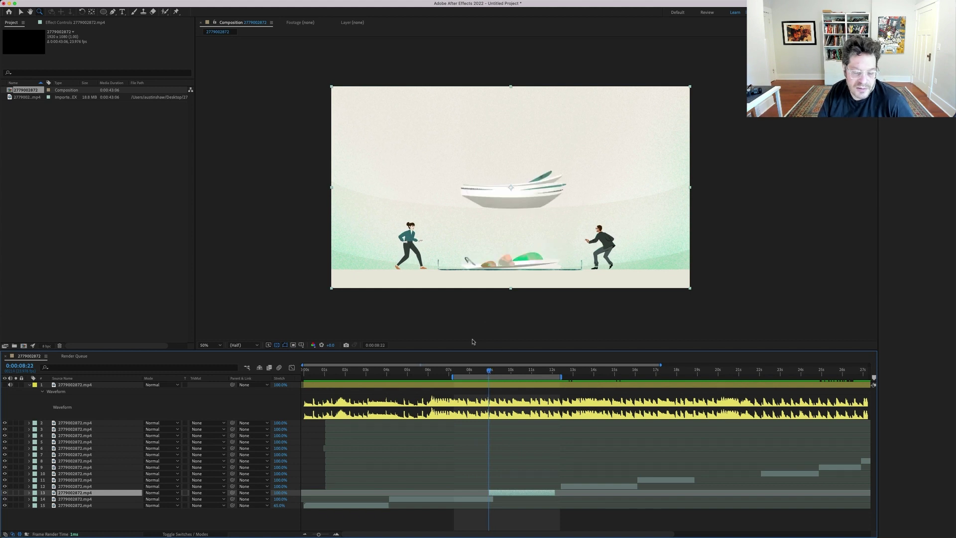
key(n)
key(space)
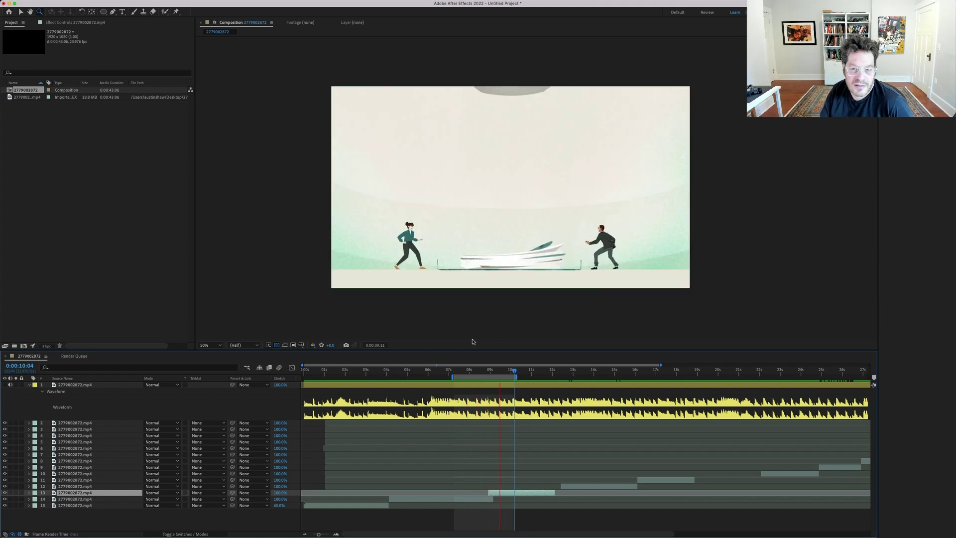
key(space)
Bring the Moodies shot forward to about 0:00:10:00 and add composition marker 1 at the paper-stack shot's in point, 0:00:08:22.
drag(577, 373, 657, 398)
mouse_move(649, 479)
mouse_down()
mouse_move(520, 479)
mouse_move(643, 492)
mouse_up()
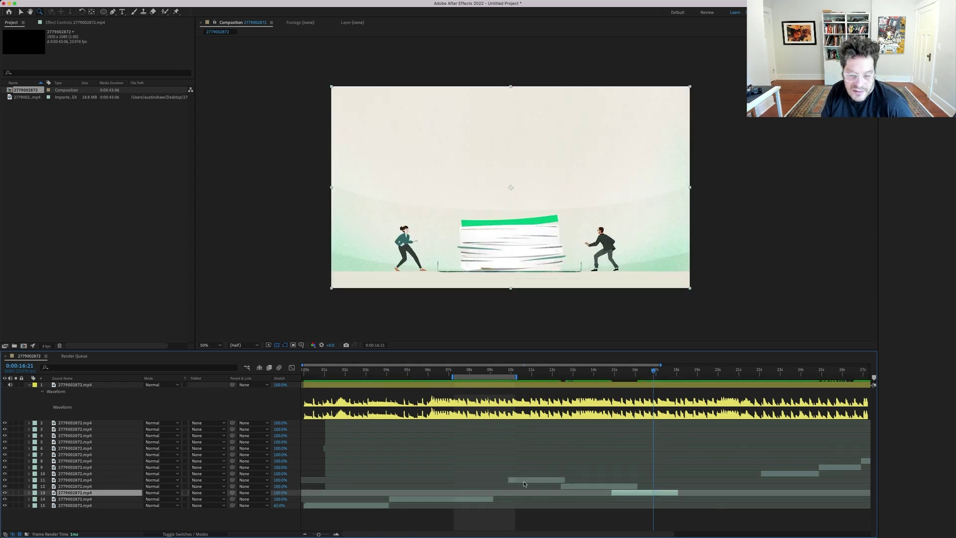
key(super+z)
key(i)
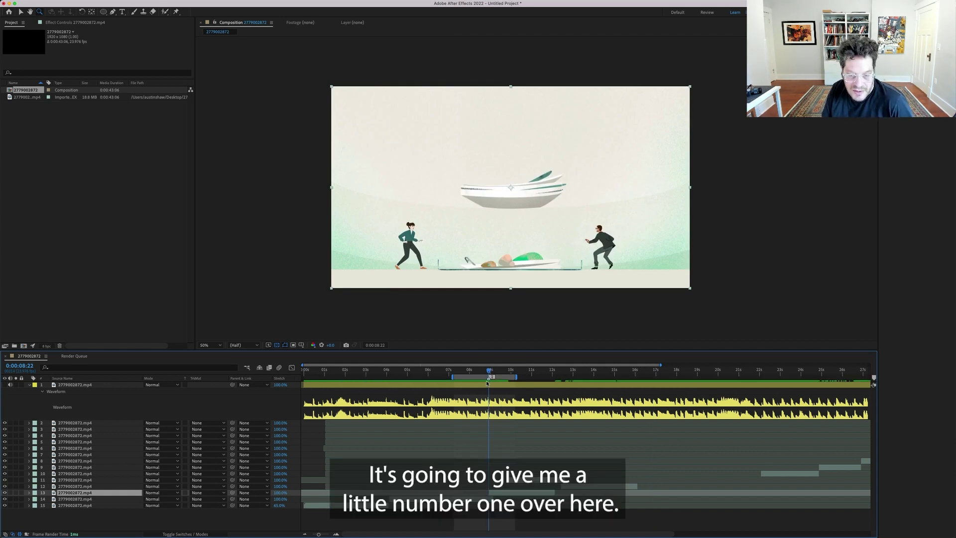
Start the Moodies shot at marker 1, moving the paper-stack shot to about 0:00:12:16 one layer up and the shot below to about 0:00:18:00.
drag(578, 489, 721, 484)
key(super+z)
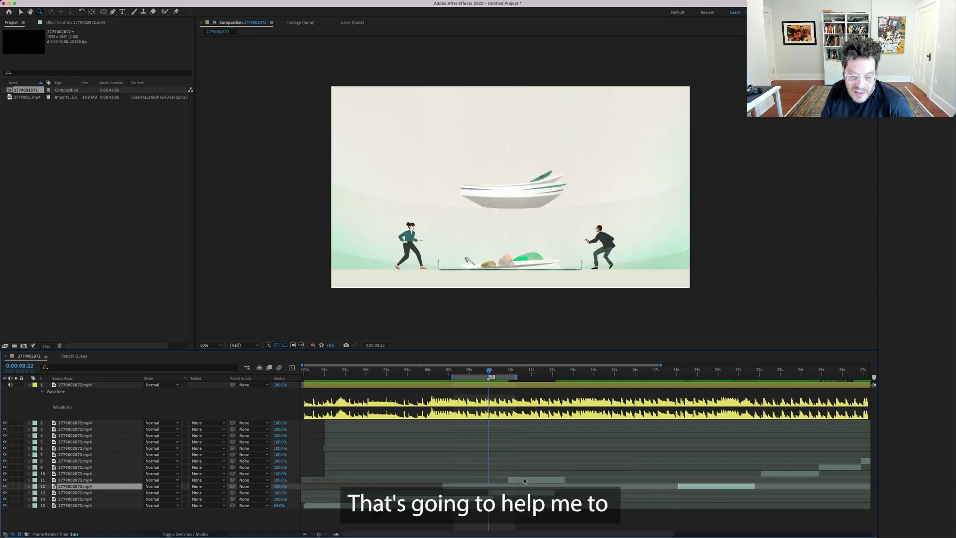
click(528, 480)
key(bracketleft)
drag(588, 492, 593, 492)
key(super+bracketright)
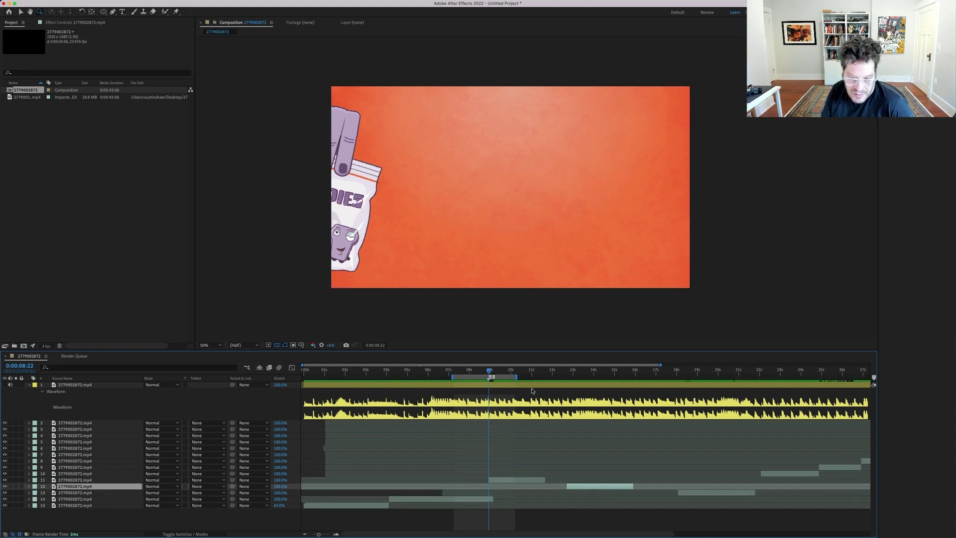
Preview the cut from the 70% landscape shot into the Moodies shot, with the work area ending just past 0:00:11:00.
drag(492, 374, 456, 374)
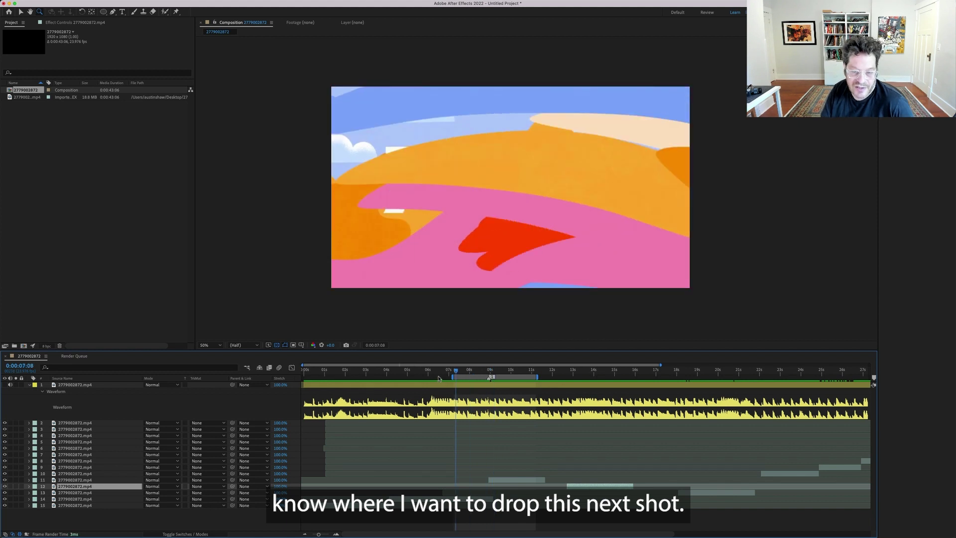
key(space)
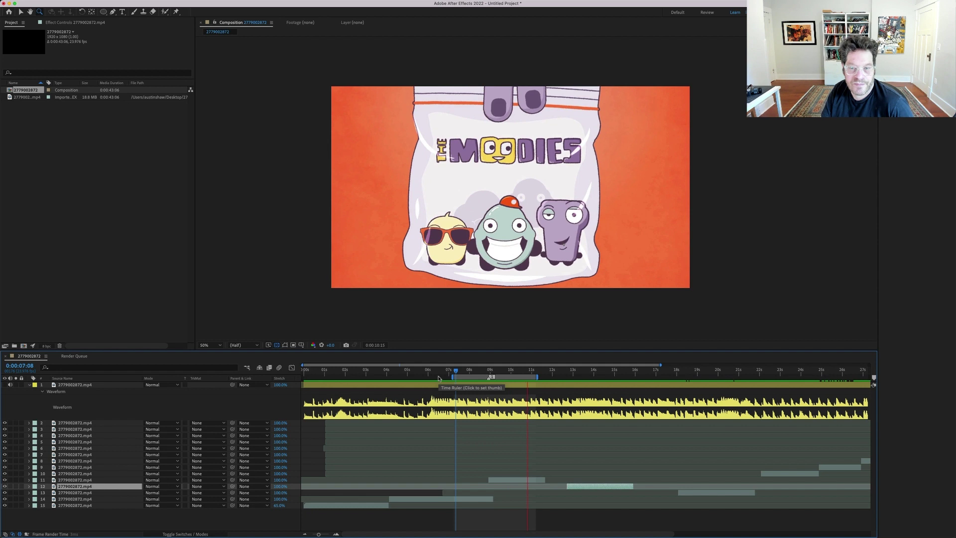
key(space)
Split the Moodies shot at 0:00:10:03, time-stretch its first part to 50%, and preview up to 0:00:09:12.
mouse_move(504, 375)
mouse_down()
mouse_move(514, 375)
mouse_move(495, 374)
mouse_move(525, 375)
mouse_move(514, 373)
mouse_up()
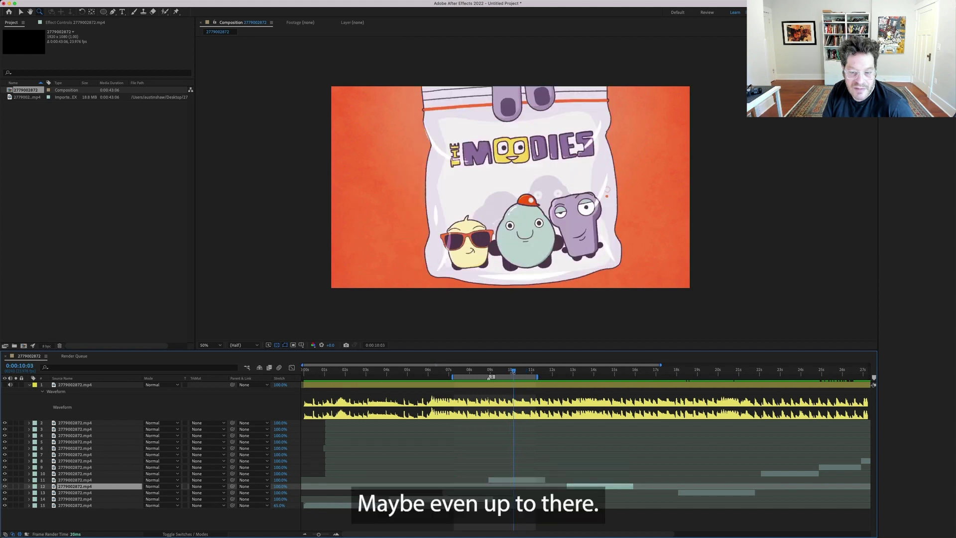
click(534, 479)
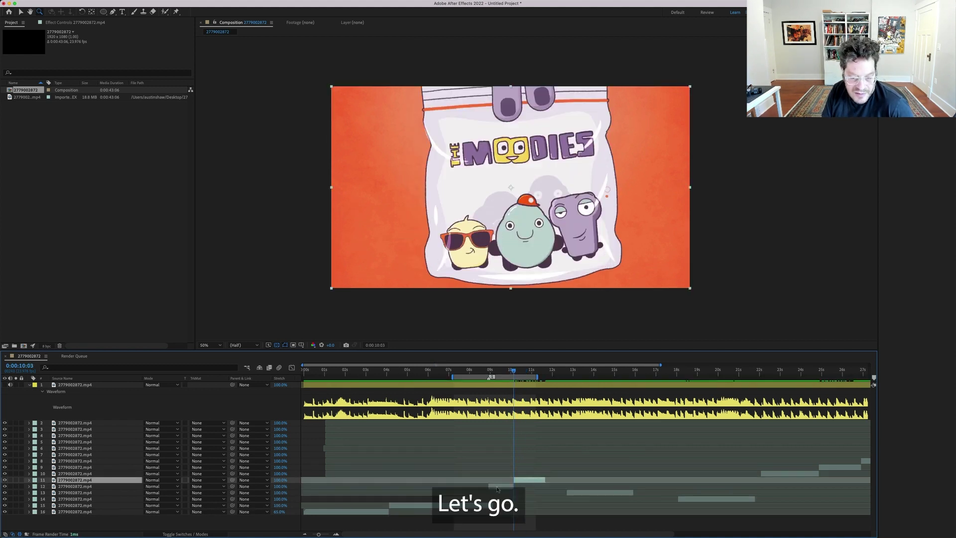
key(super+shift+d)
click(279, 487)
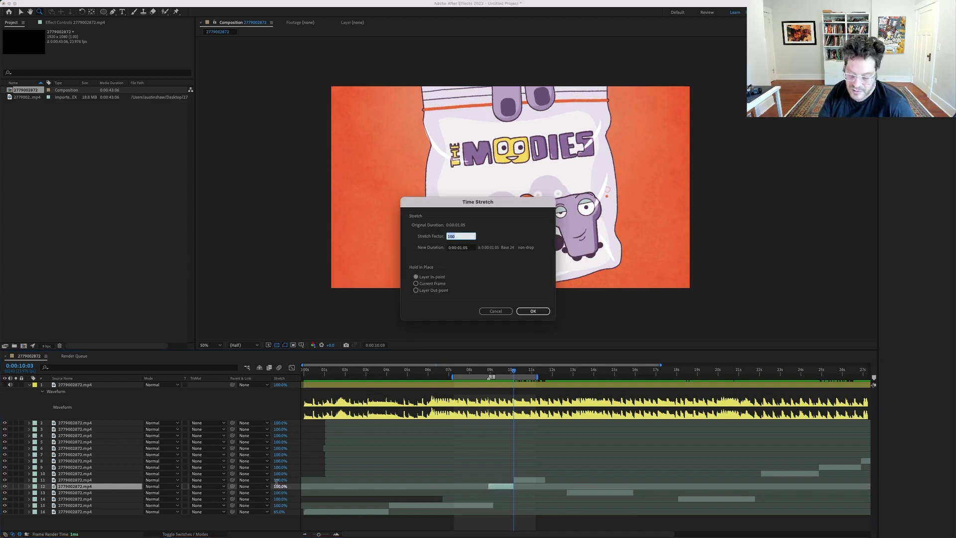
text(50)
key(Return)
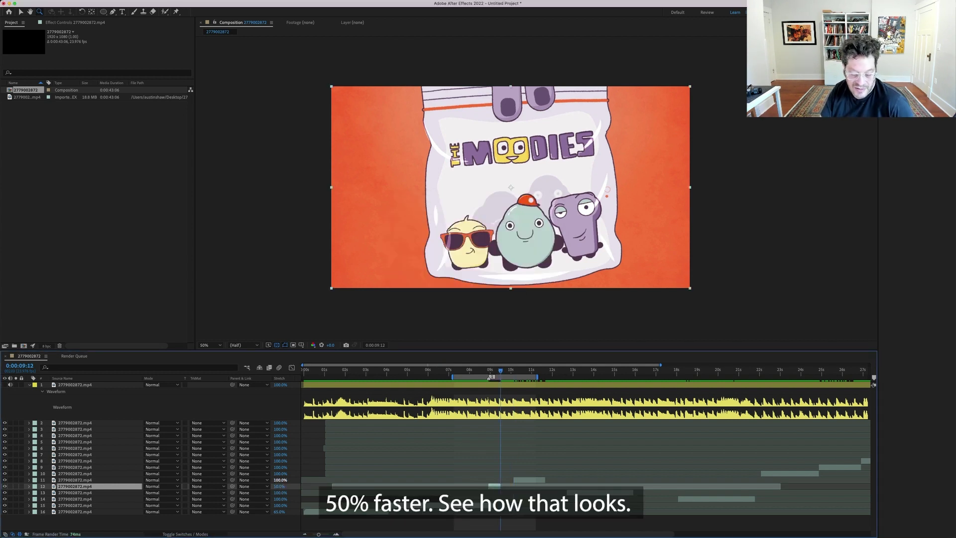
key(space)
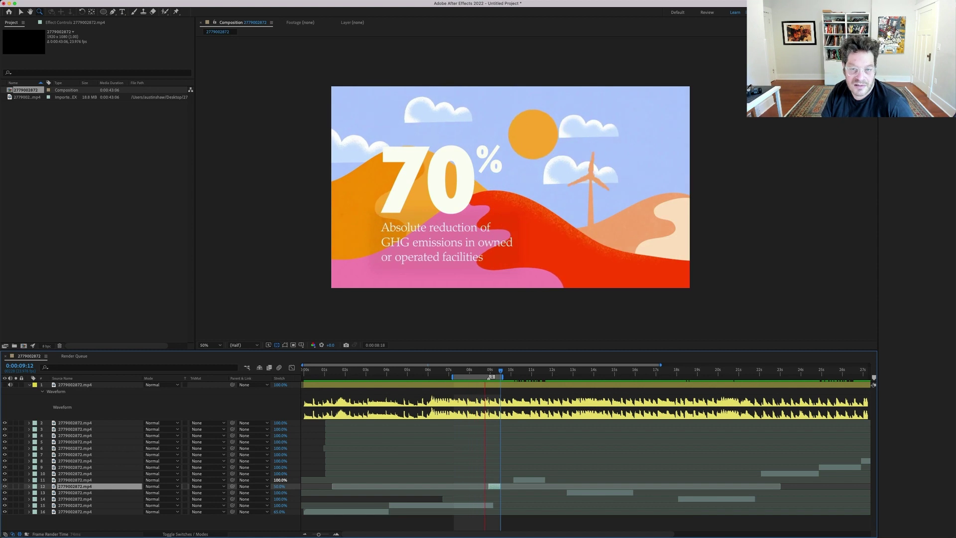
key(space)
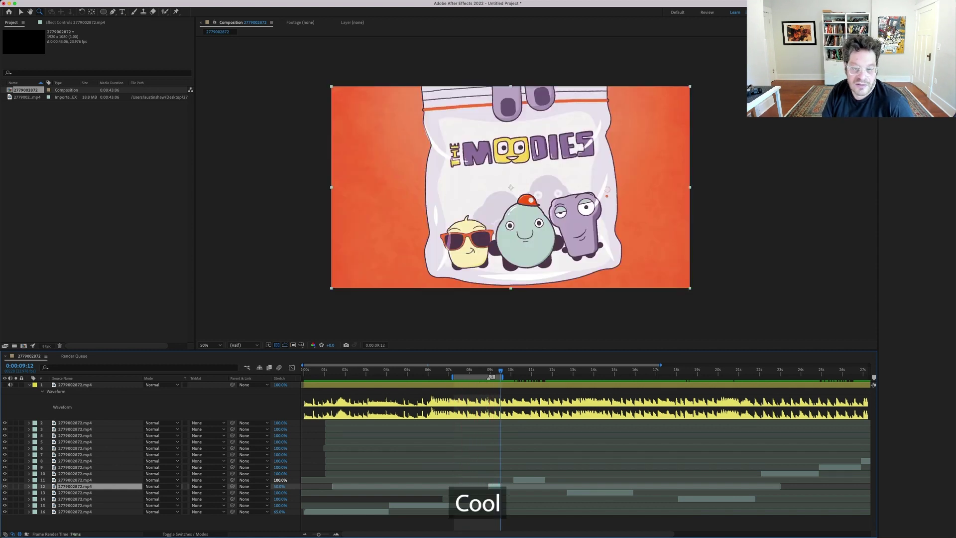
Move the second part of the Moodies shot to 0:00:09:12 and preview the join with the work area ending at 0:00:11:00.
drag(527, 480, 514, 482)
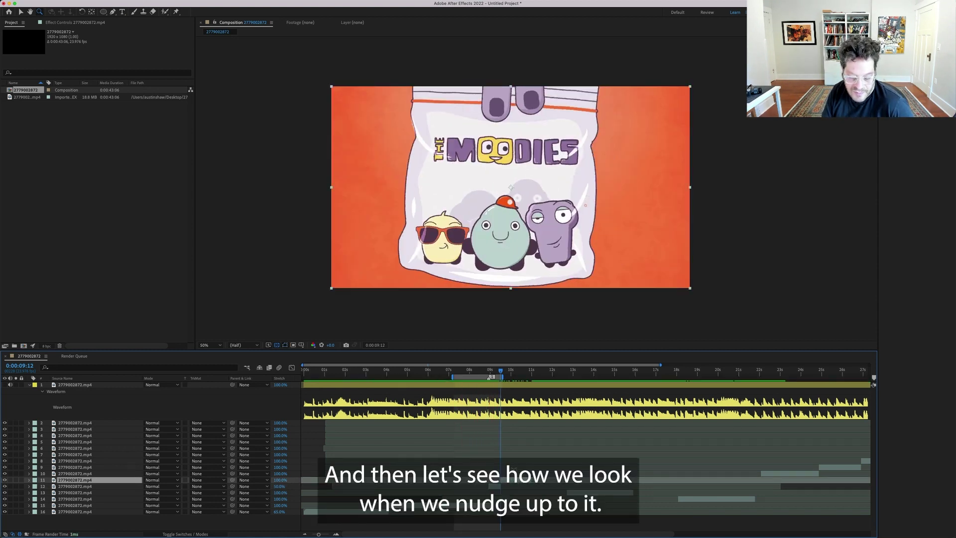
key(space)
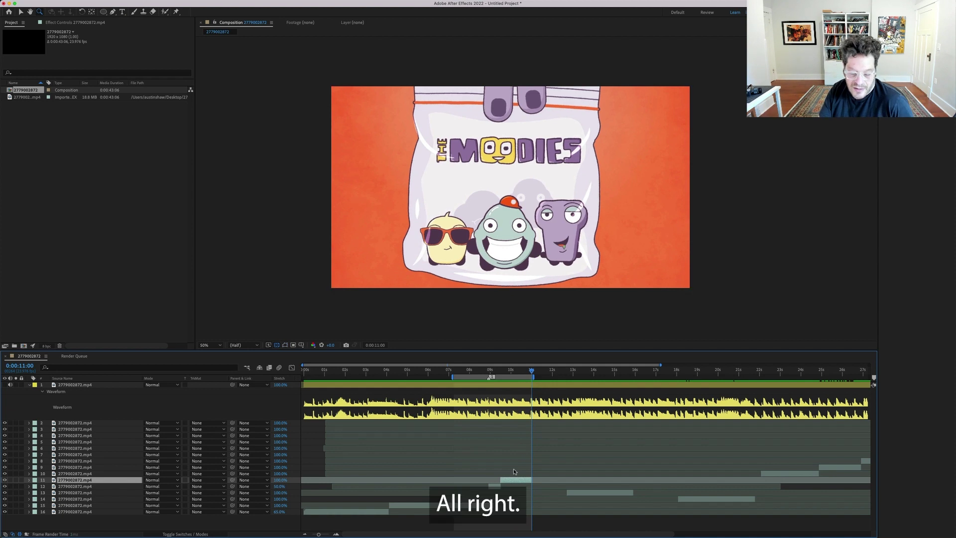
key(space)
Slide the second Moodies part later to clear space, and split the 50% segment at 0:00:09:11.
key(equal)
key(equal)
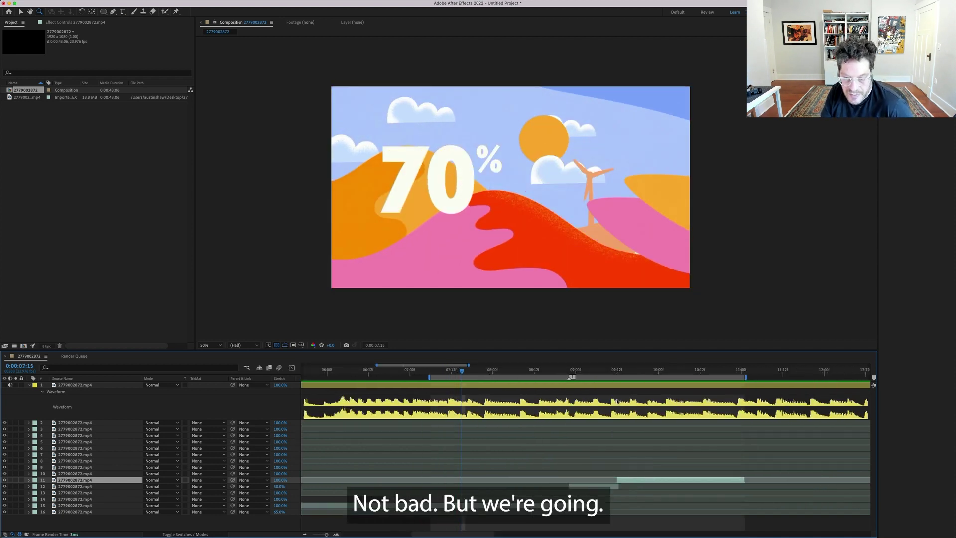
drag(583, 369, 614, 375)
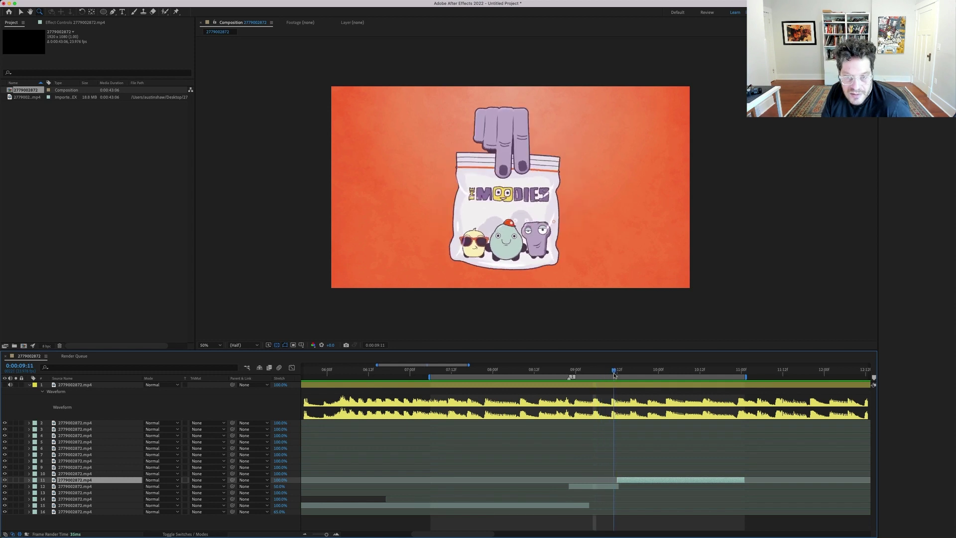
drag(654, 480, 699, 480)
drag(614, 373, 614, 373)
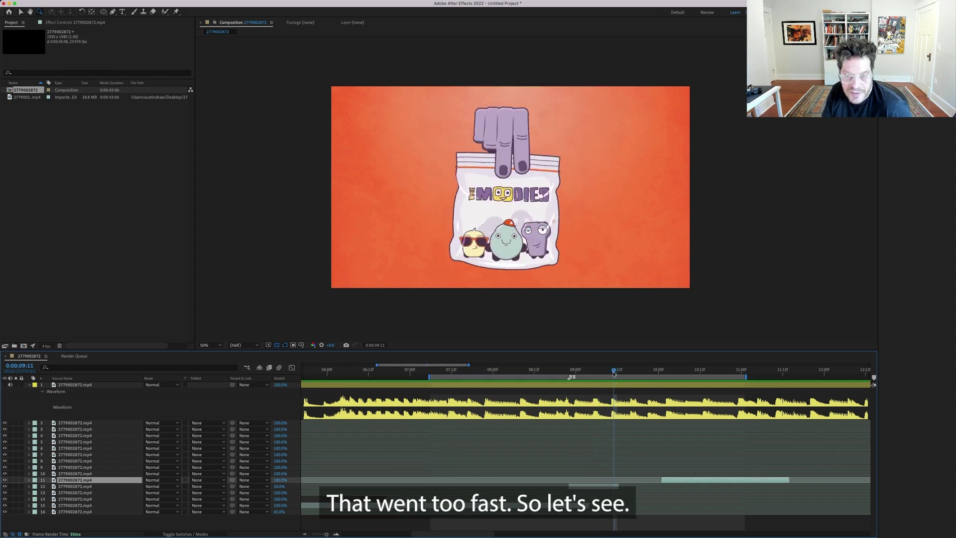
click(618, 486)
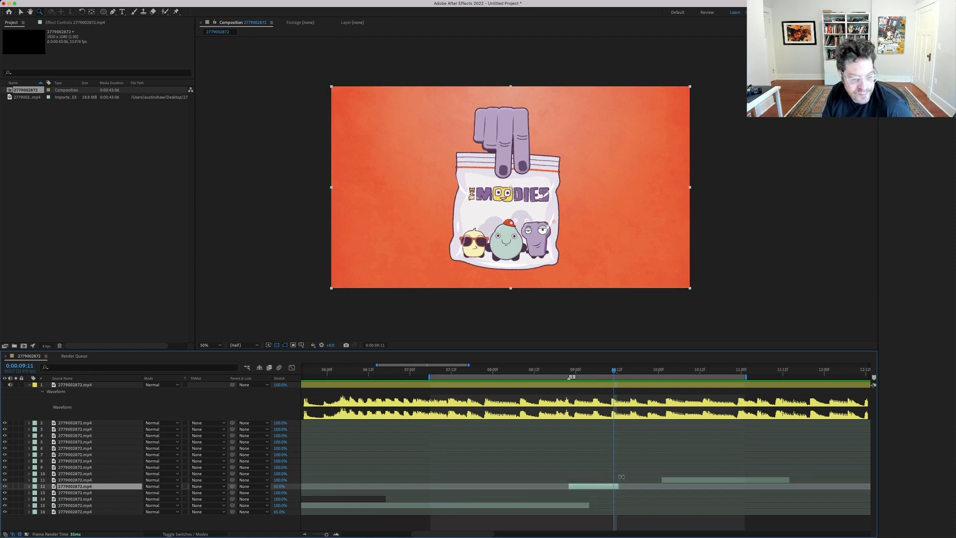
key(super+shift+d)
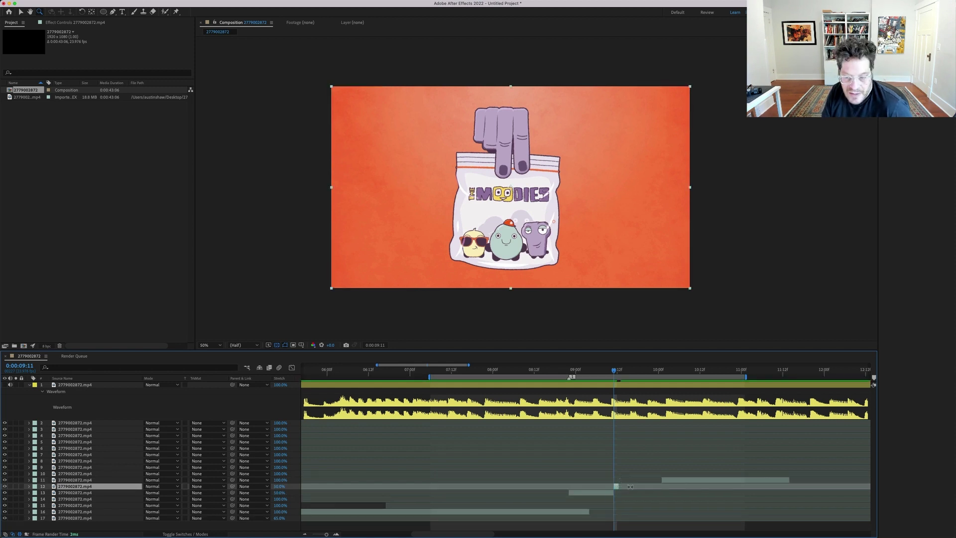
Set the split-off Moodies tail's stretch to 100%, delete the old second part, and extend the tail to about 0:00:10:13.
click(279, 486)
text(100)
key(Return)
key(Delete)
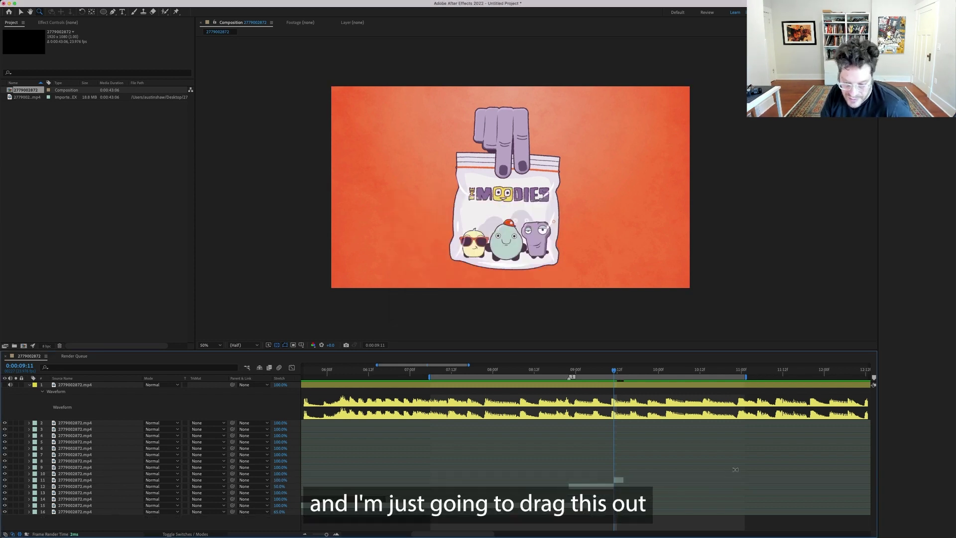
drag(626, 480, 703, 479)
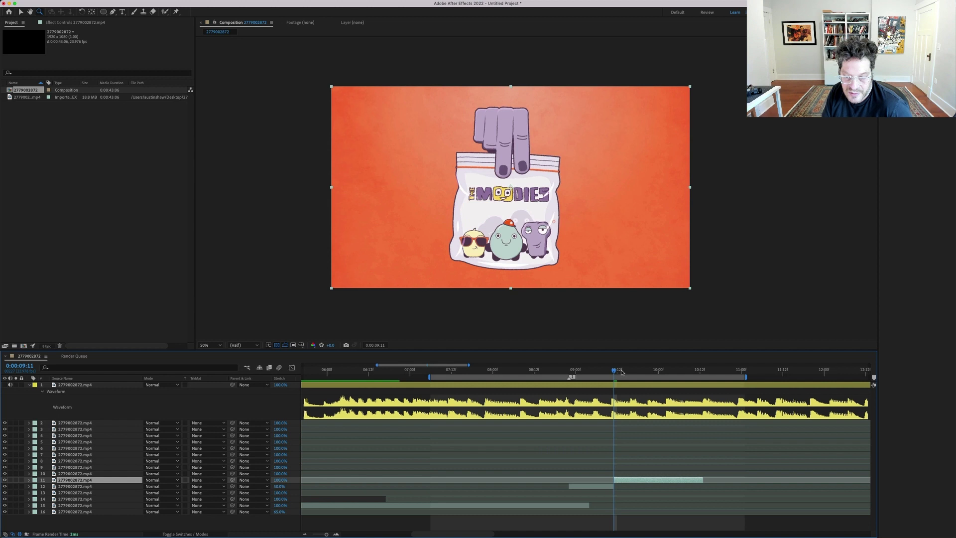
Extend the Moodies tail further, trim its out point to 0:00:11:00, and preview the retimed shot.
click(663, 371)
drag(665, 371, 706, 371)
drag(704, 480, 726, 480)
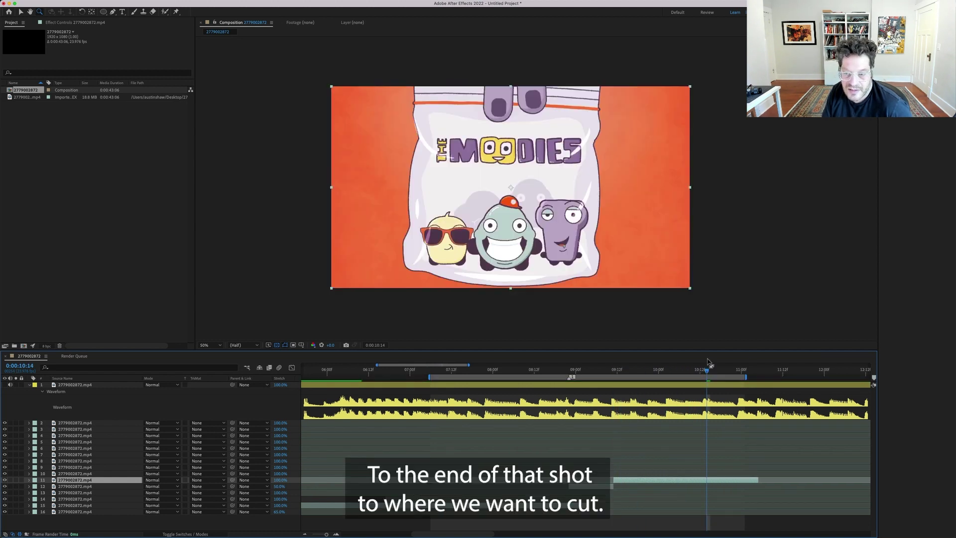
drag(706, 370, 743, 370)
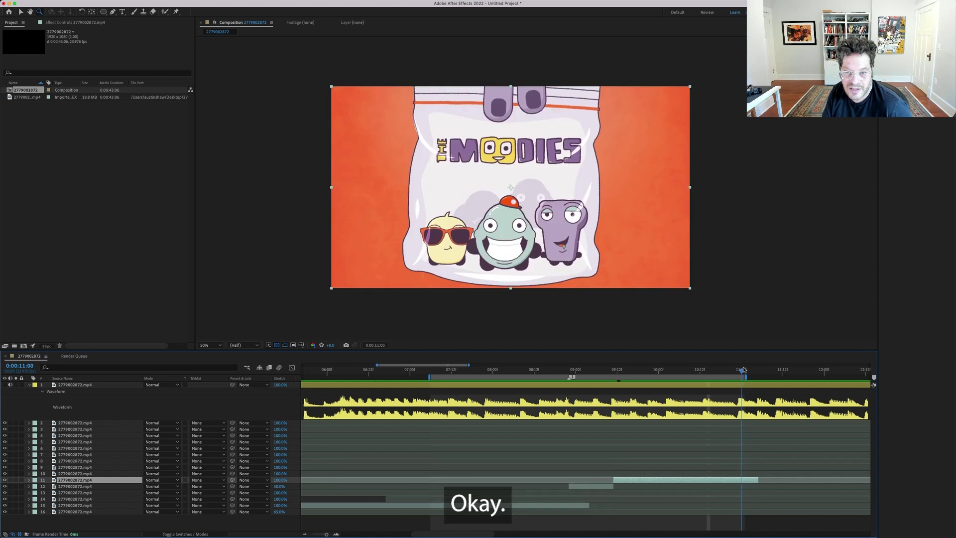
key(alt+])
key(space)
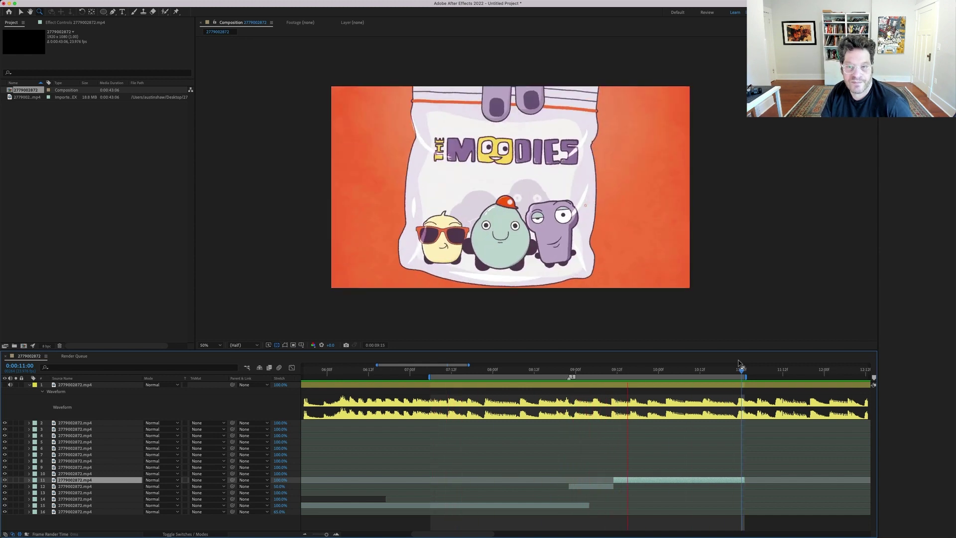
Raise the paper-stack layer two places in the stack and start it at 0:00:11:00, directly after the Moodies shot.
key(minus)
key(minus)
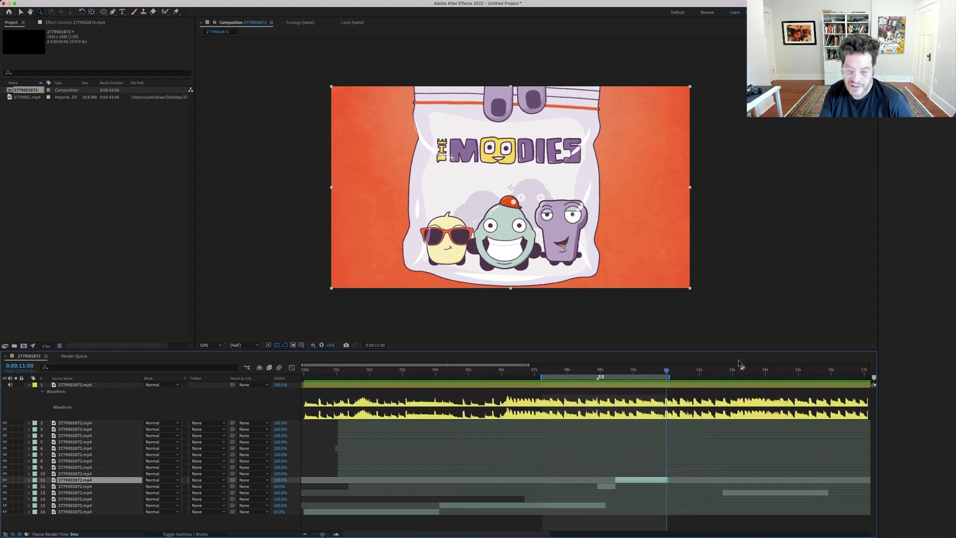
click(746, 490)
key(super+bracketright)
key(super+bracketright)
key(bracketleft)
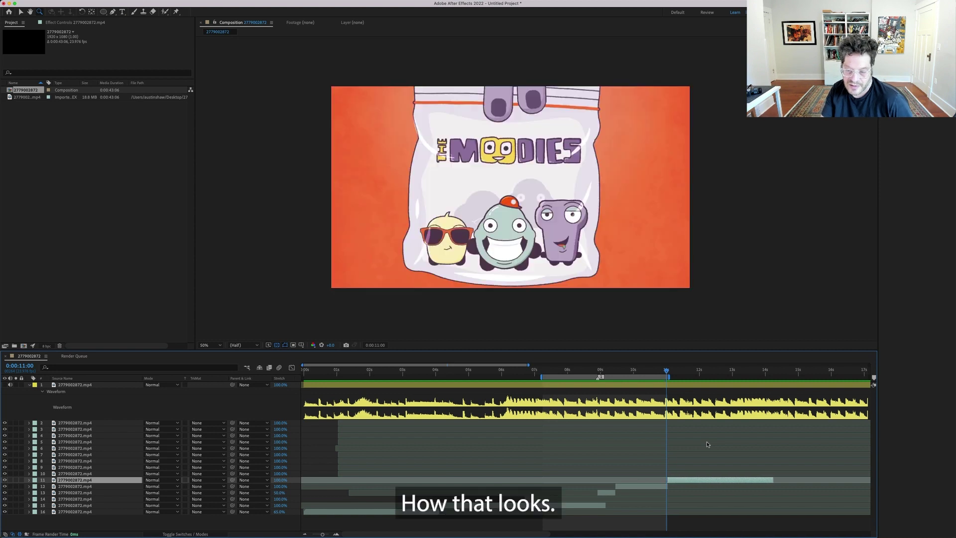
End the work area at the paper-stack shot's out point, 0:00:14:05, and preview the reordered sequence.
key(o)
key(space)
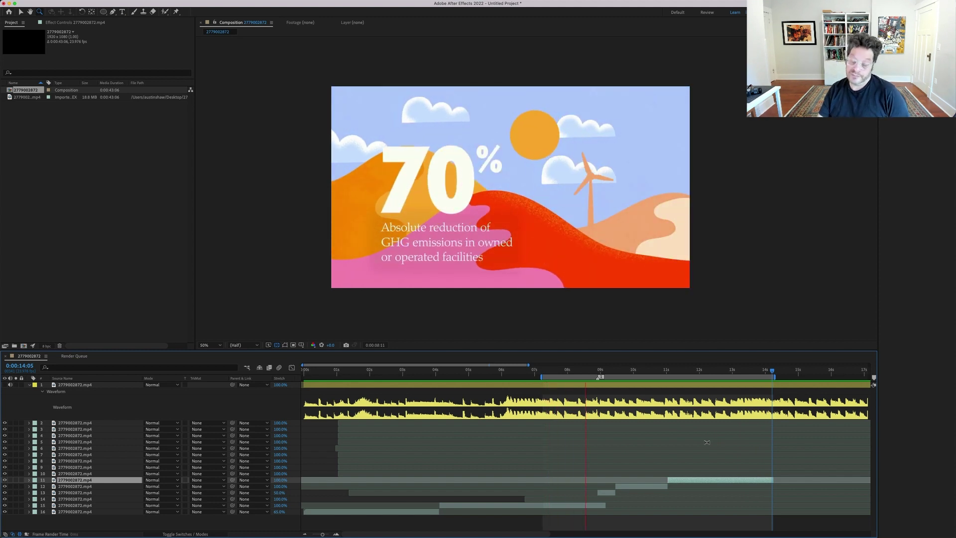
key(space)
Start the work area at 0:00:00:00 and preview the reel's edit from the beginning.
key(Home)
key(b)
key(minus)
key(minus)
key(space)
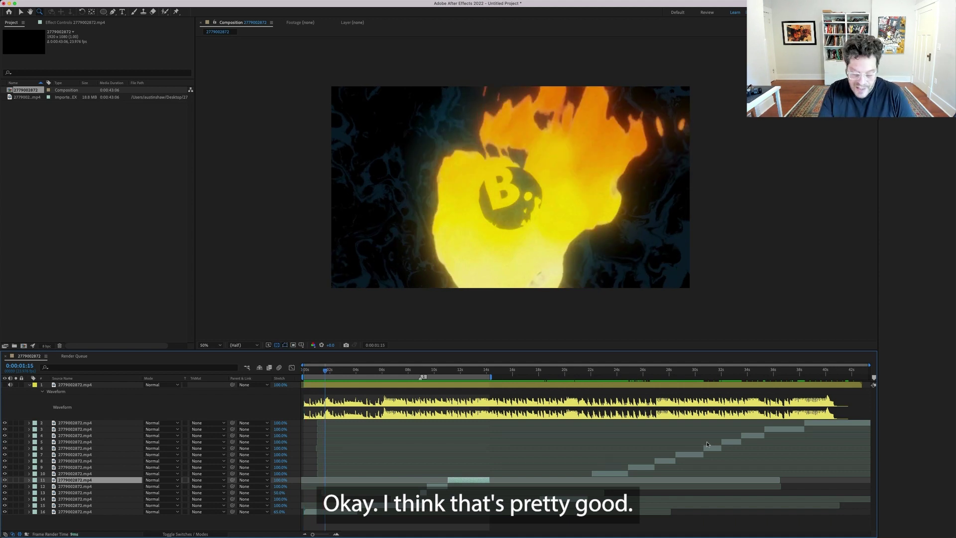
Examine the pacing of the Moodies and paper-stack shots by scrubbing and previewing the section from about 0:00:09:00.
key(=)
key(=)
key(h)
drag(508, 493, 402, 497)
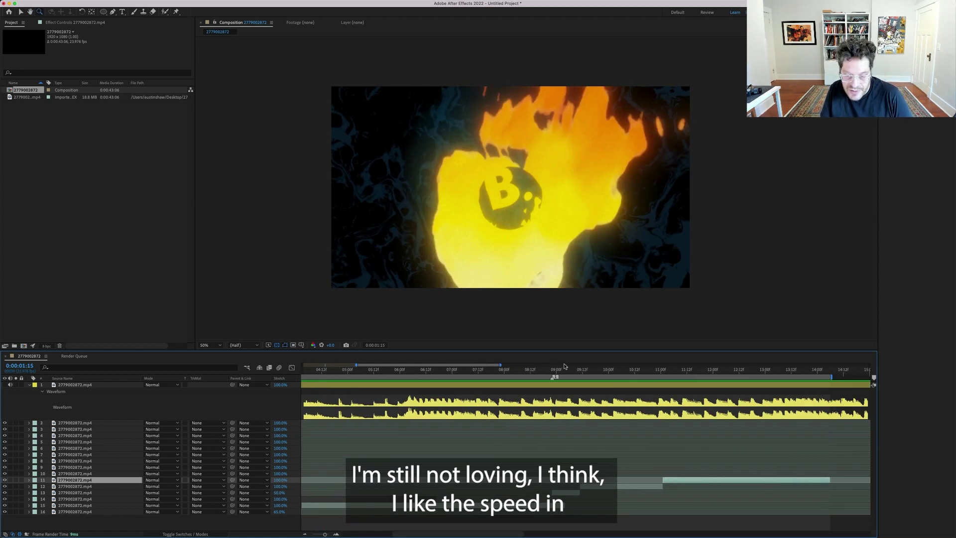
click(558, 372)
drag(554, 374, 704, 372)
key(space)
drag(751, 478, 533, 480)
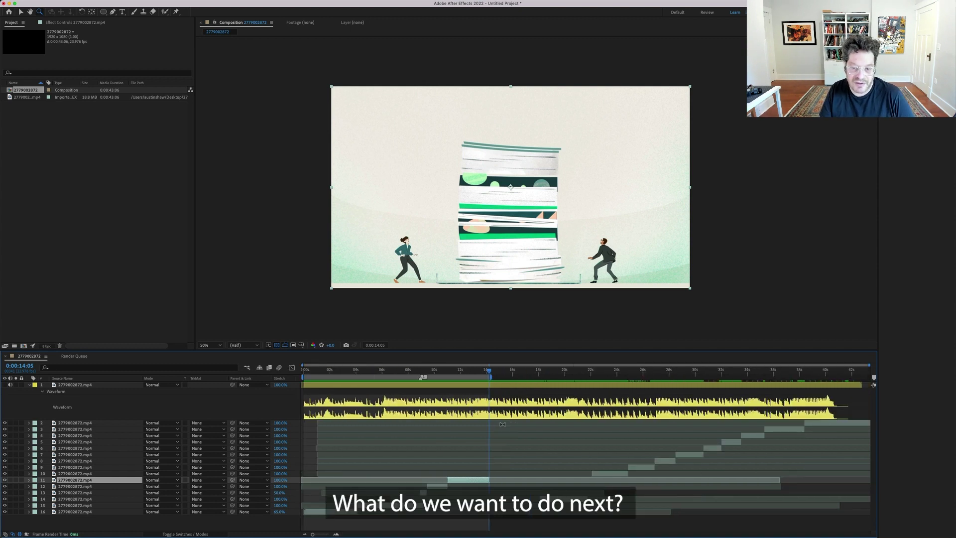
Start the Animal Livestream shot at 0:00:14:06, directly after the paper-stack shot, and raise its layer three places in the stack.
drag(510, 373, 490, 380)
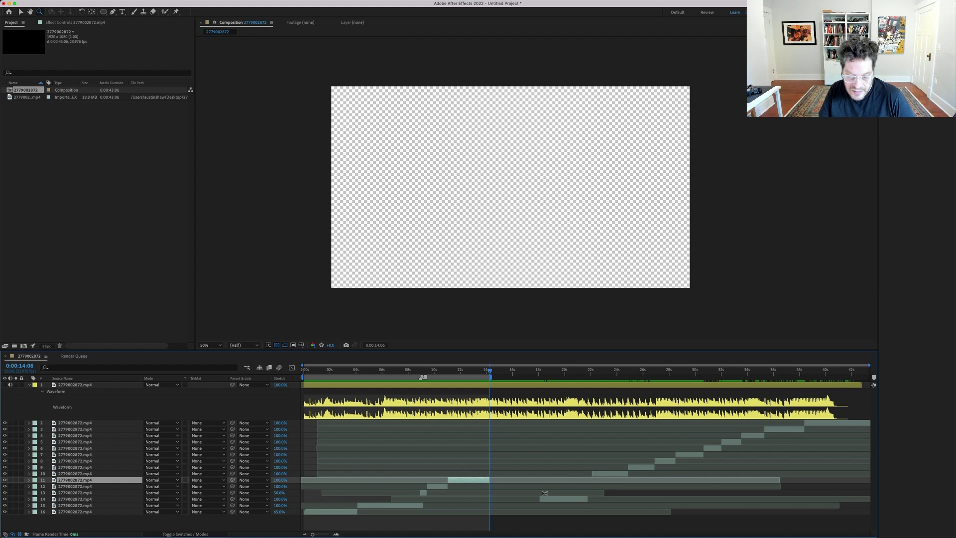
click(559, 499)
key([)
key(alt+super+Up)
key(alt+super+Up)
key(alt+super+Up)
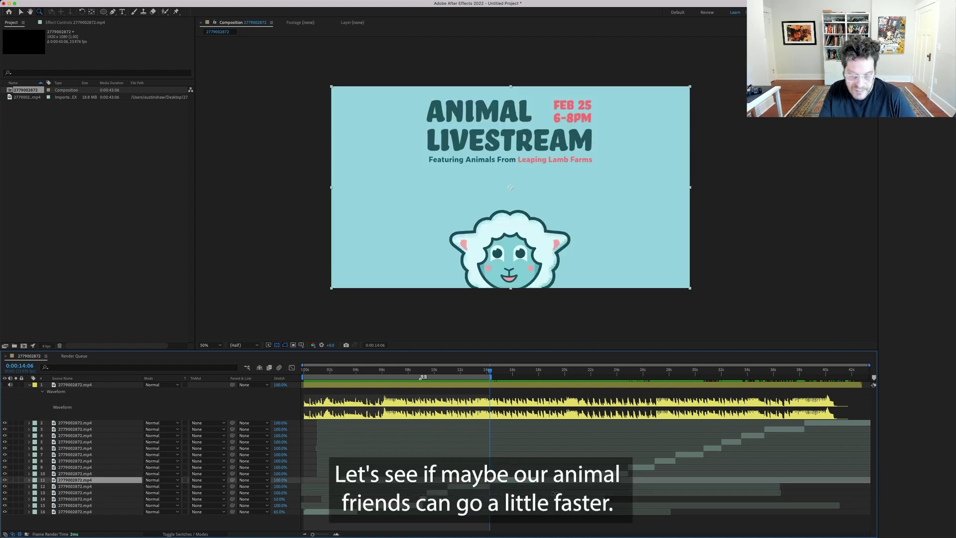
Time-stretch the Animal Livestream shot to 75%, end the work area at its out point, and preview from 0:00:11:07.
click(277, 476)
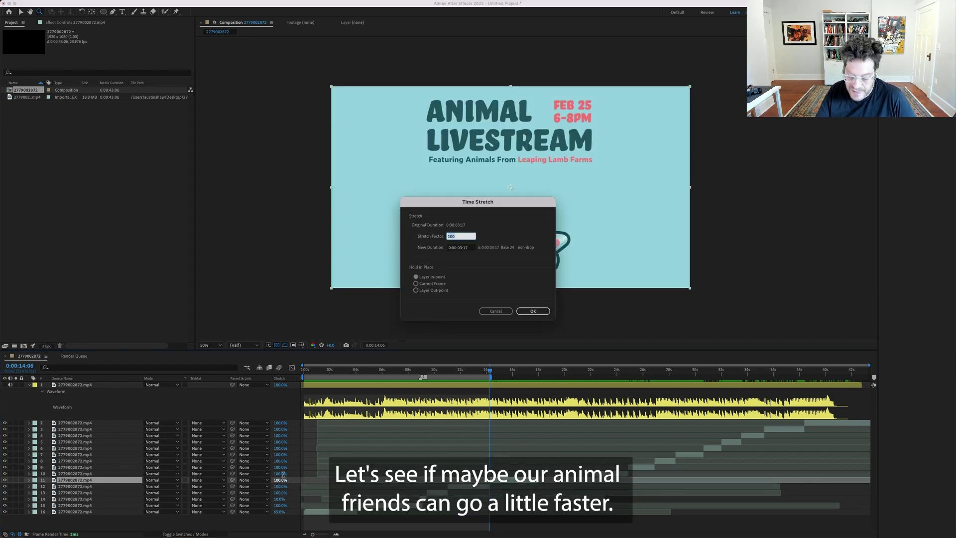
text(75)
key(Return)
key(n)
click(451, 371)
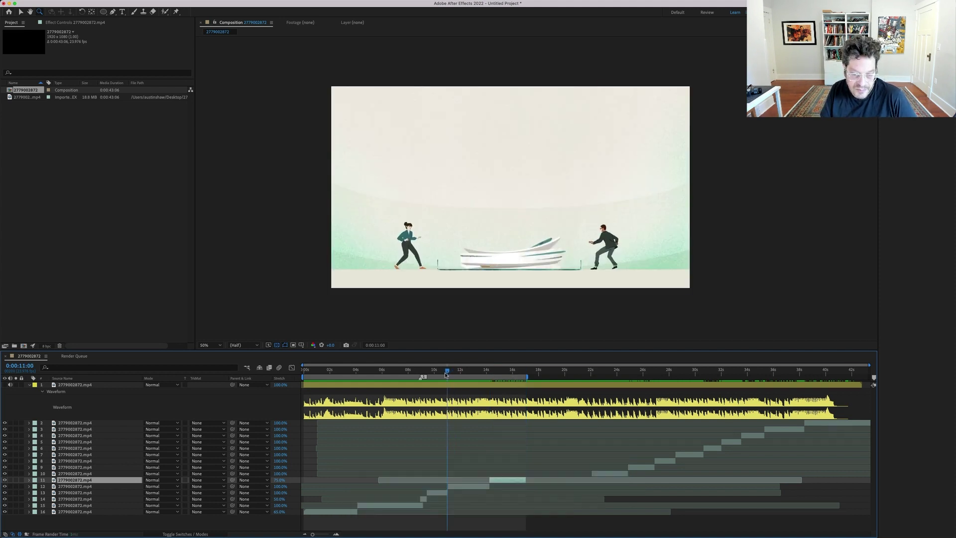
key(b)
key(space)
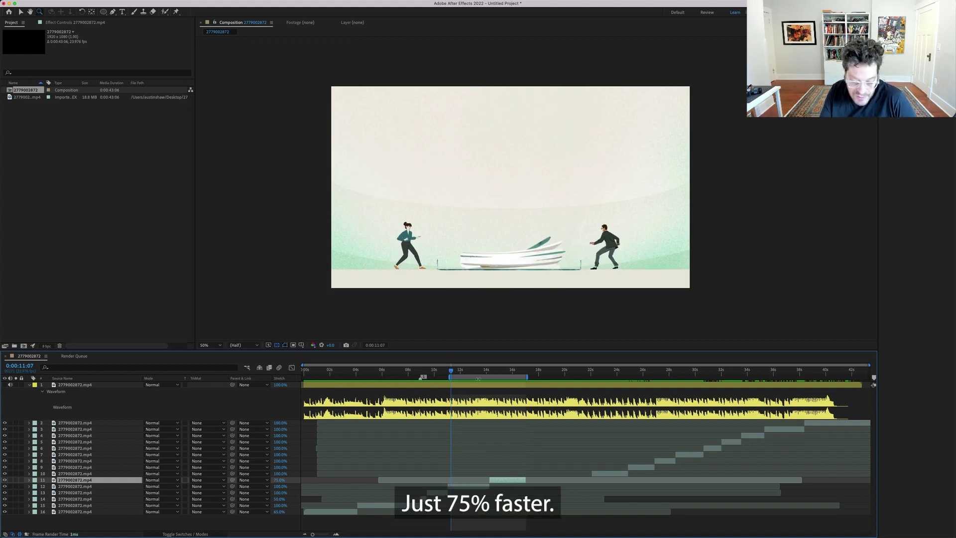
Lower the fried-egg layer one place, start it directly after the Animal Livestream shot, and preview the sequence to 0:00:19:00.
click(604, 371)
drag(603, 371, 640, 370)
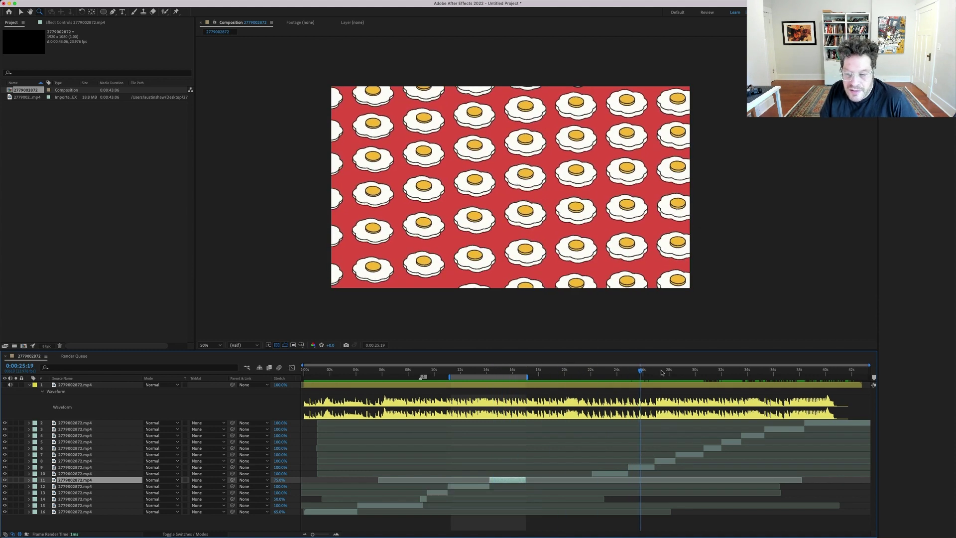
click(634, 468)
drag(635, 471, 529, 463)
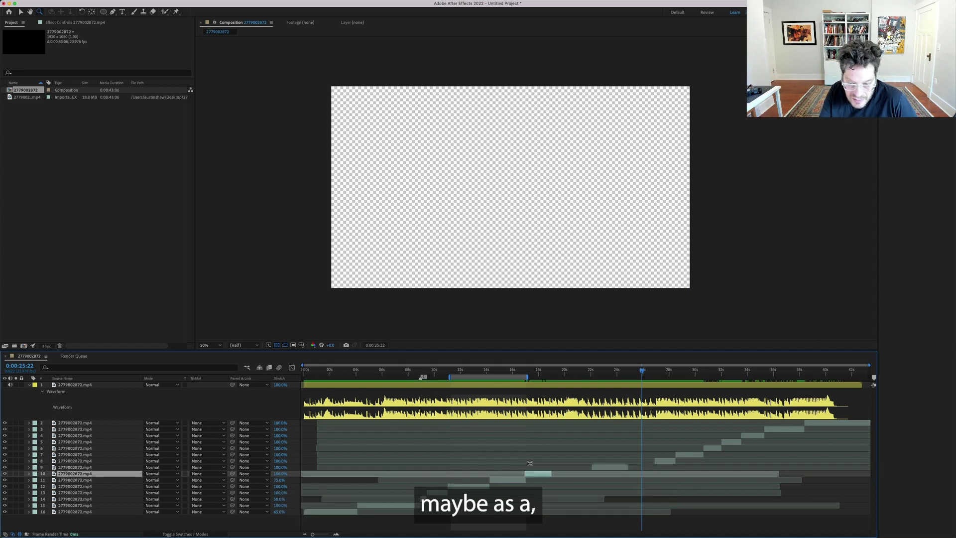
key(o)
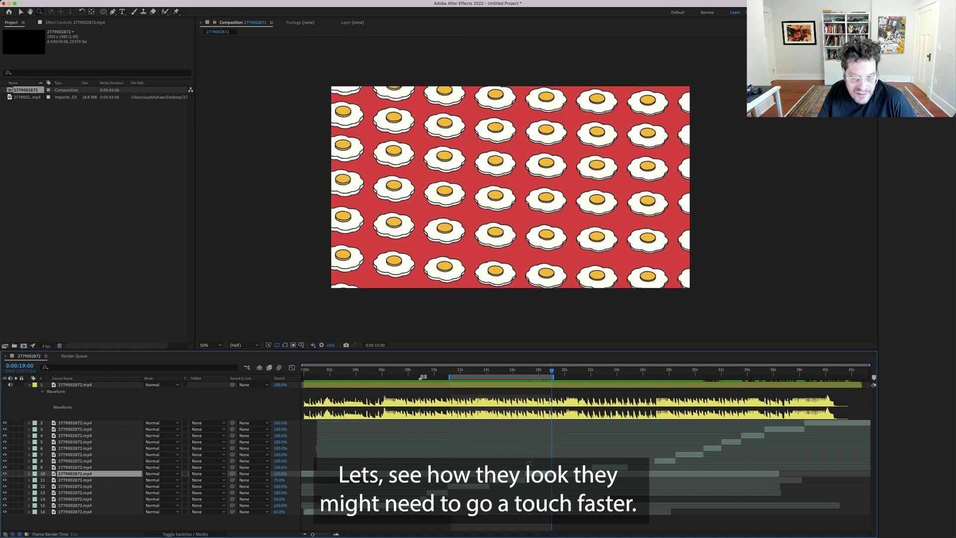
key(space)
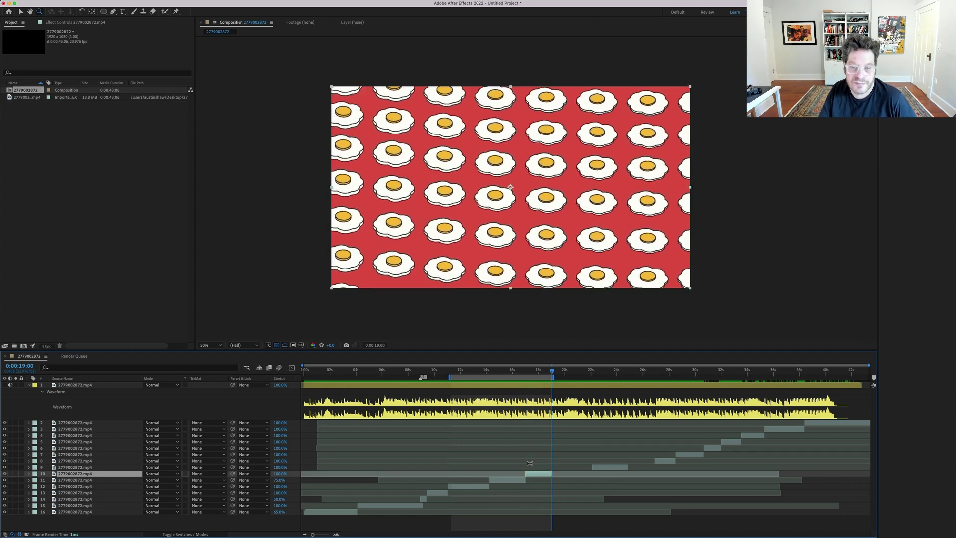
Time-stretch the fried-egg shot to 75%, end the work area at its new out point, and preview it.
click(278, 473)
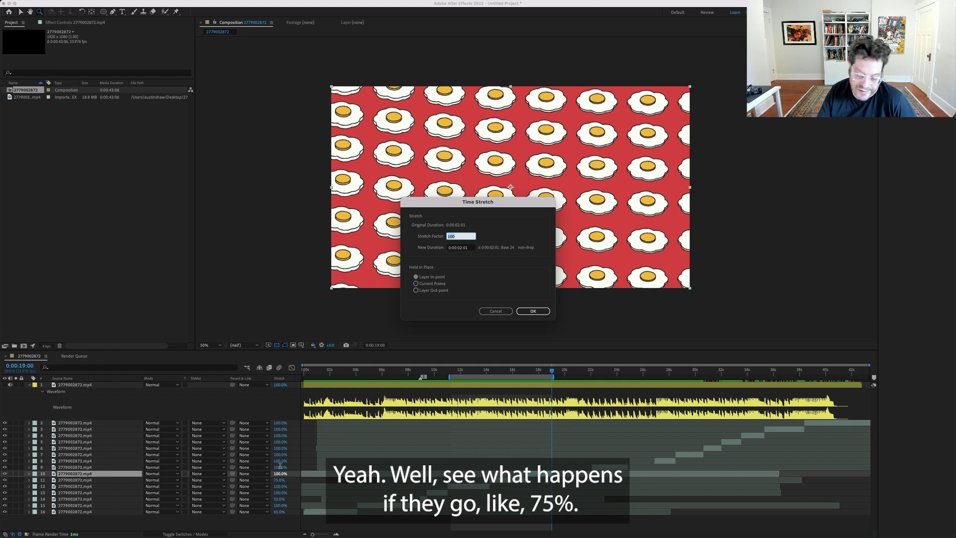
key(Return)
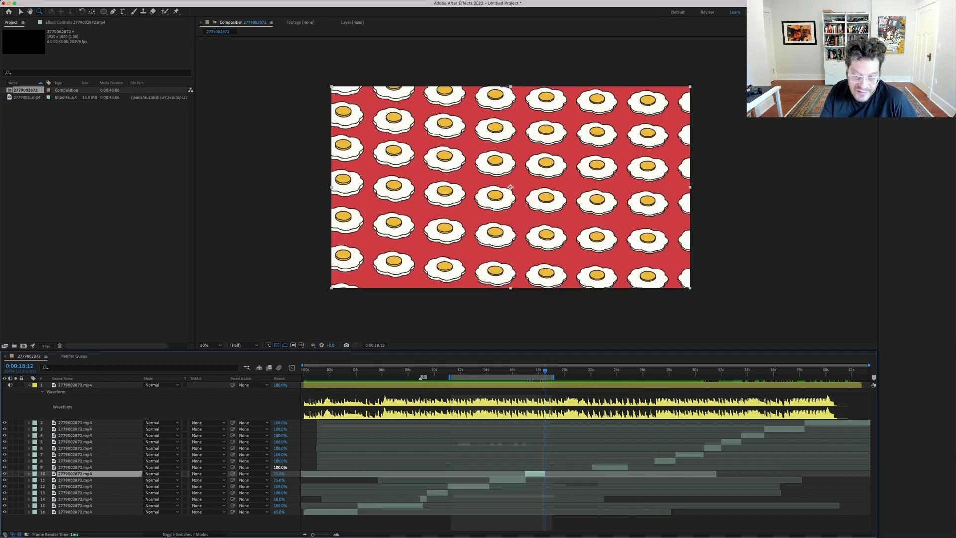
key(space)
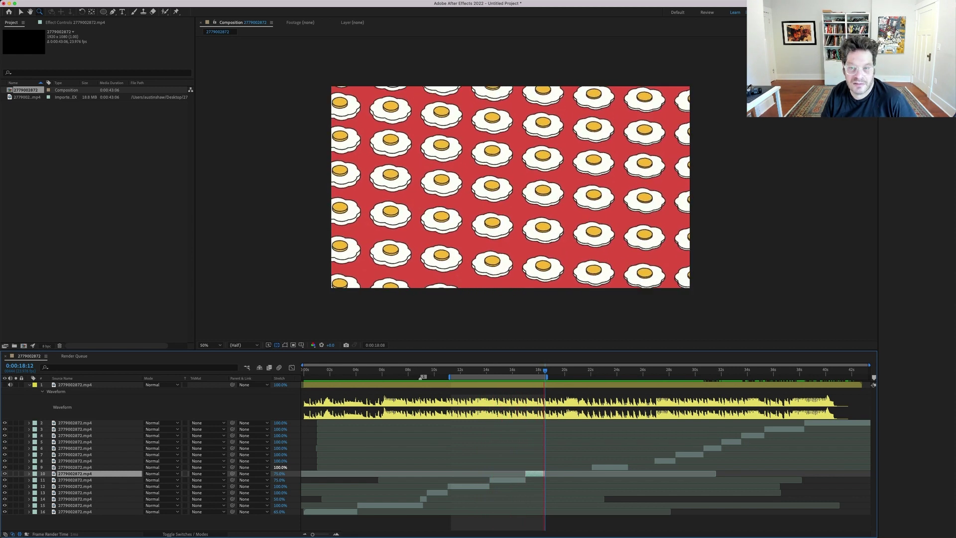
key(space)
Start the work area at 0:00:00:00 and preview the reel through the fried-egg shot.
key(Home)
key(b)
key(space)
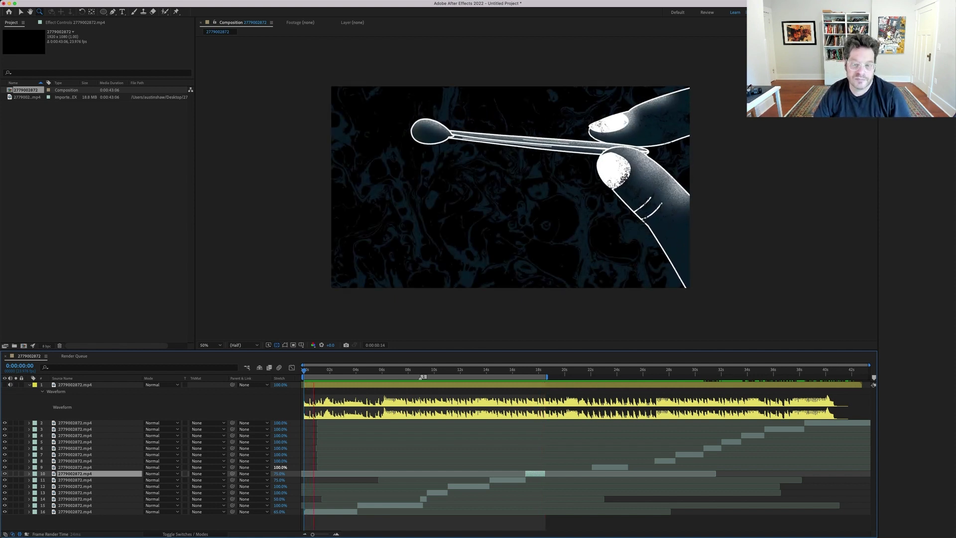
key(space)
Move the world map shot directly after the fried-egg shot and end the work area at the map's out point.
drag(519, 371, 619, 380)
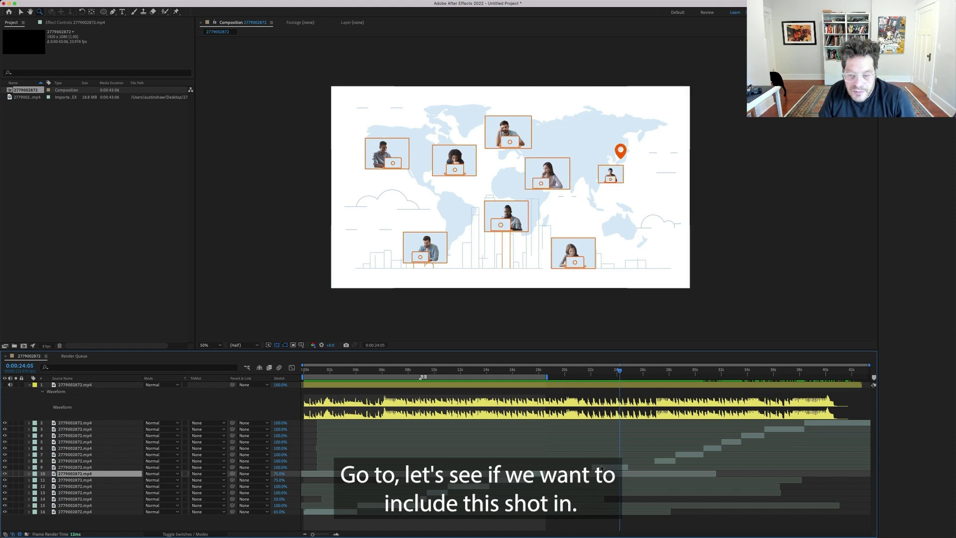
drag(603, 467, 561, 467)
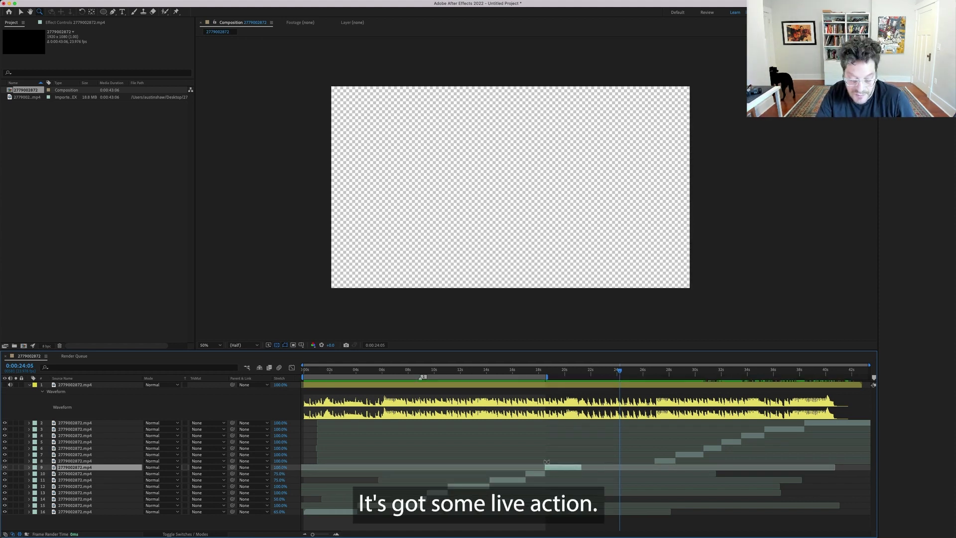
key(o)
key(n)
key(equal)
key(equal)
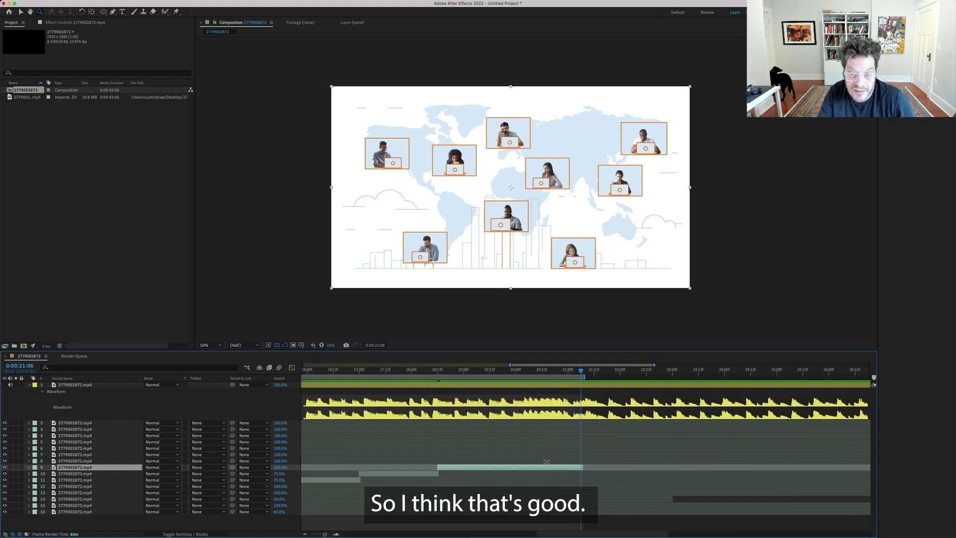
Shift the world map shot one frame later to start at 0:00:18:13 and preview the cut from 0:00:17:16.
drag(559, 373, 489, 390)
key(o)
key(i)
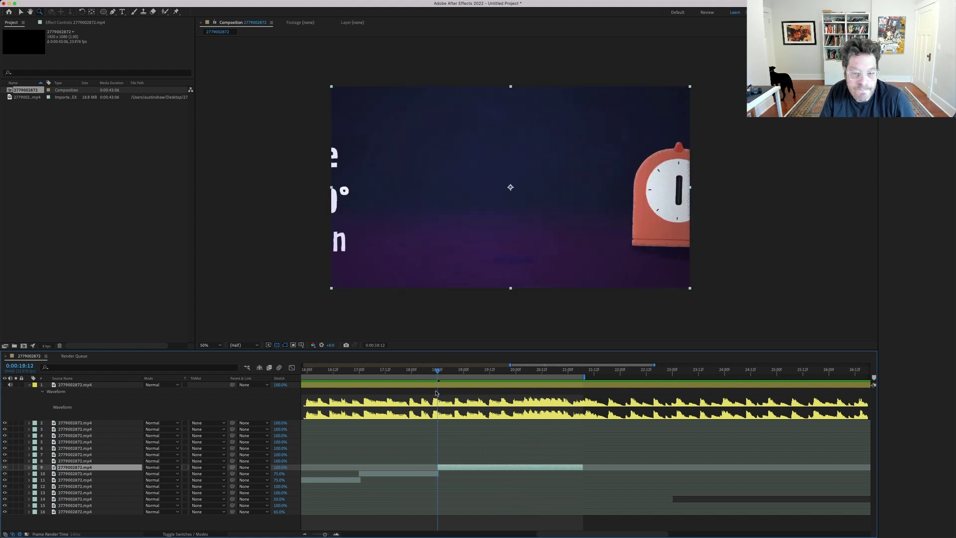
drag(453, 470, 457, 469)
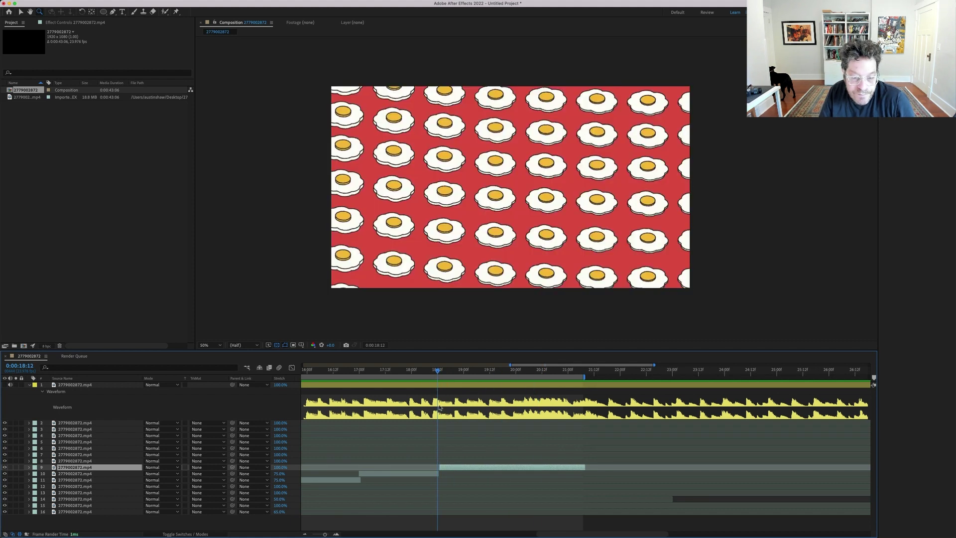
click(394, 372)
key(space)
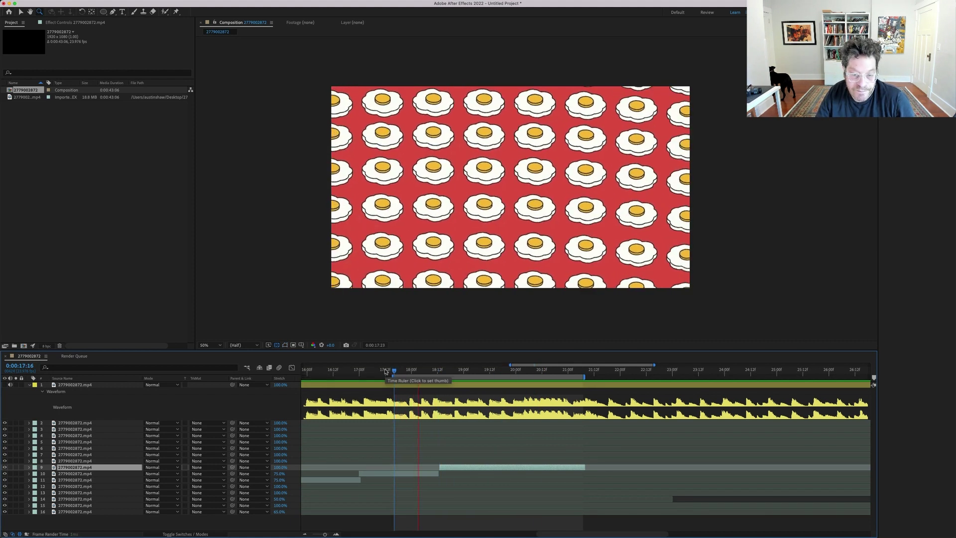
key(space)
key(space)
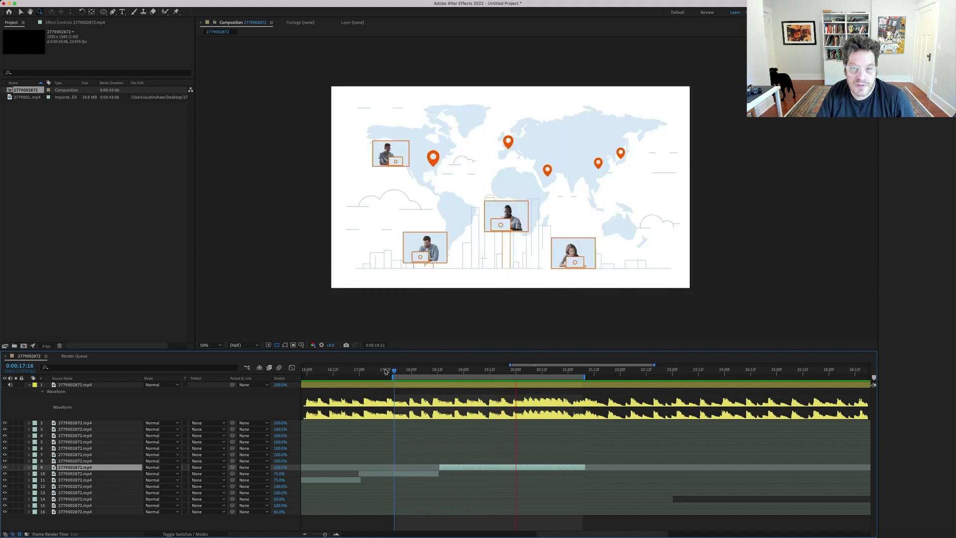
key(space)
Split the world map layer at 0:00:19:21, just before the upper location pins turn into portraits.
drag(459, 371, 498, 377)
key(Page_Down)
key(Page_Down)
key(Page_Down)
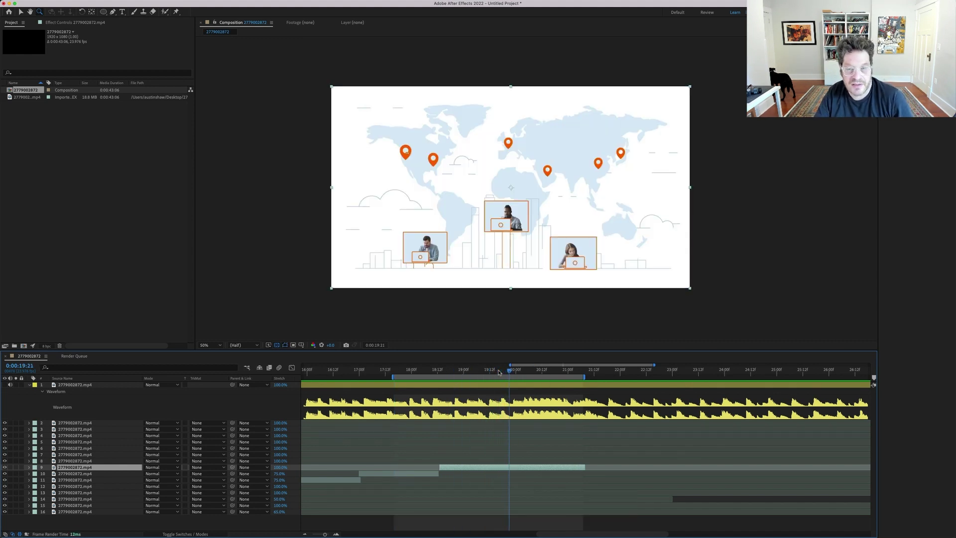
key(Page_Up)
key(Page_Down)
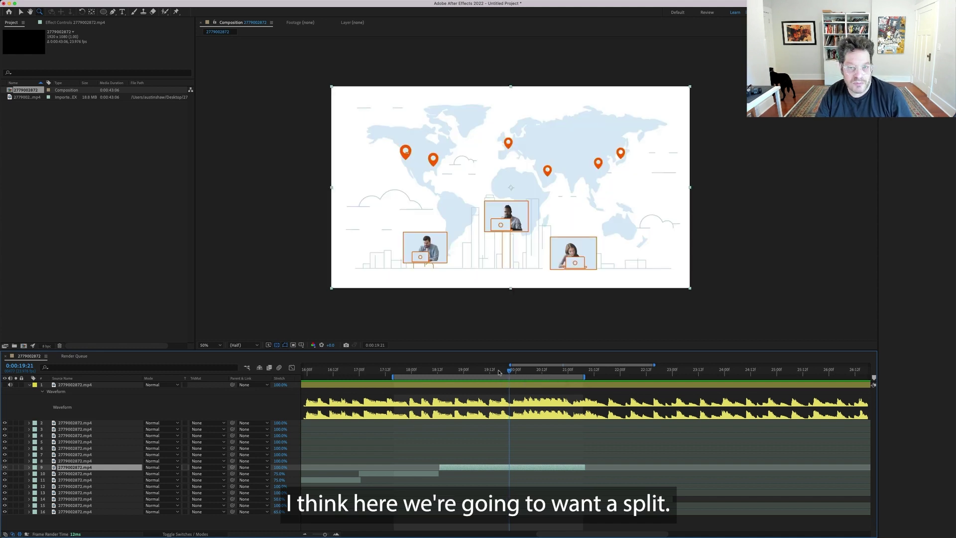
key(ctrl+shift+d)
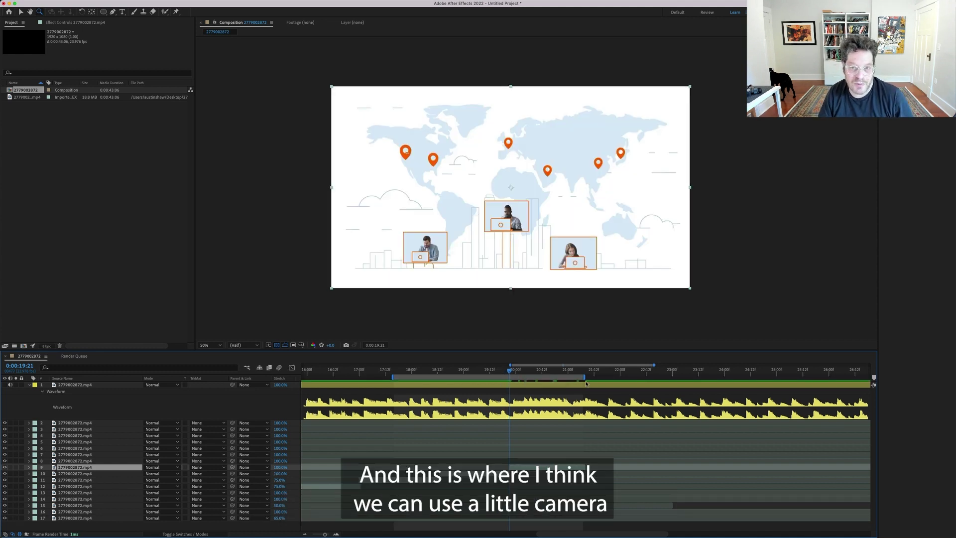
Show the layer switches and make the second half of the split world map a 3D layer.
drag(523, 372, 528, 426)
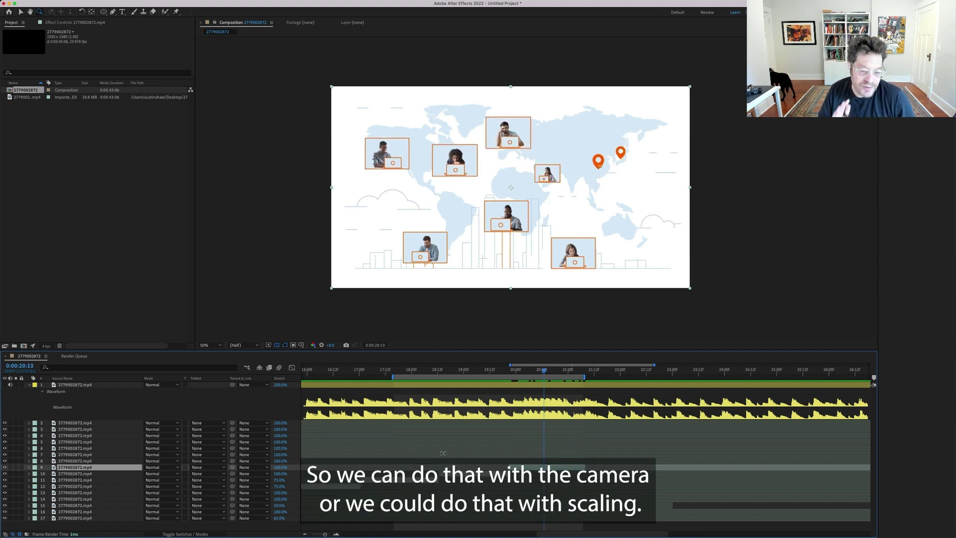
key(F4)
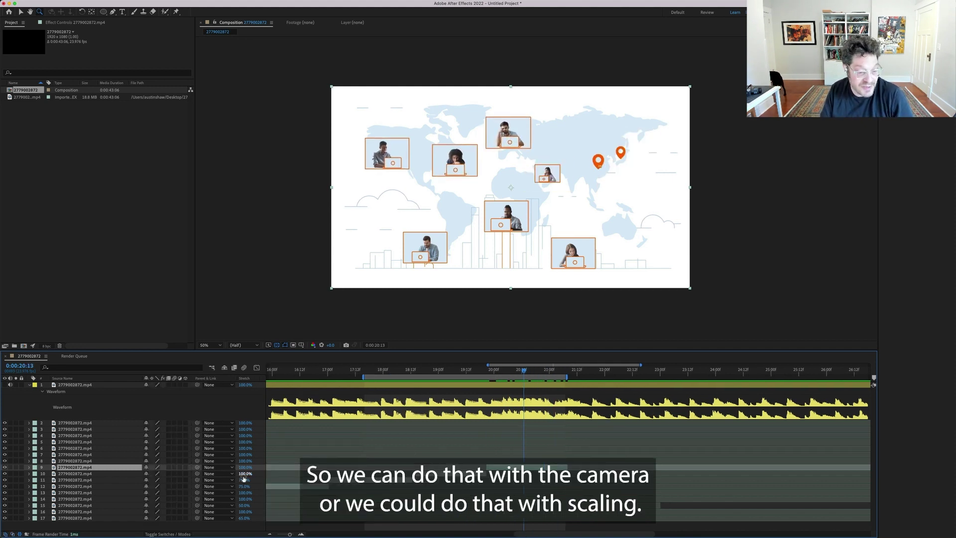
click(184, 468)
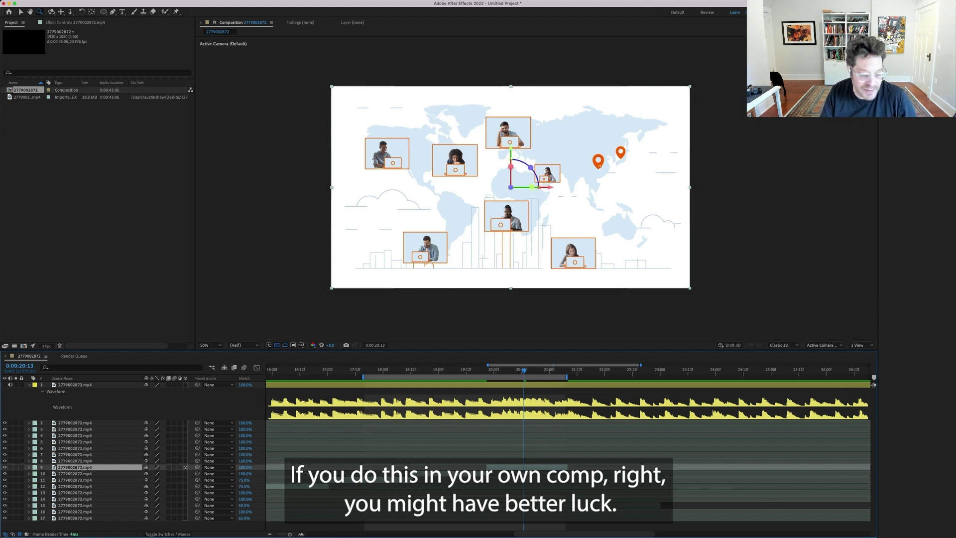
Add a One-Node Camera named Camera 1 starting at 0:00:19:21, the second map segment's in point.
key(i)
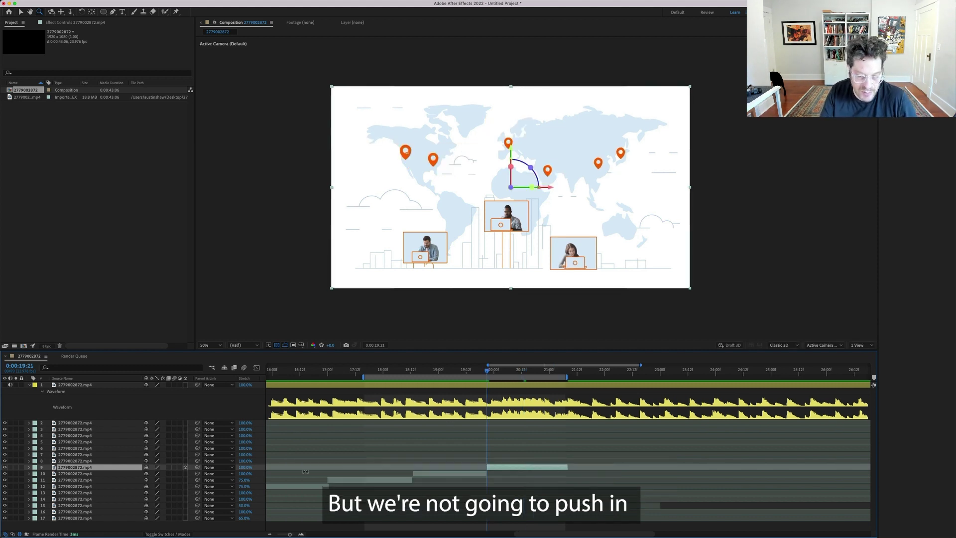
right_click(264, 468)
mouse_move(281, 439)
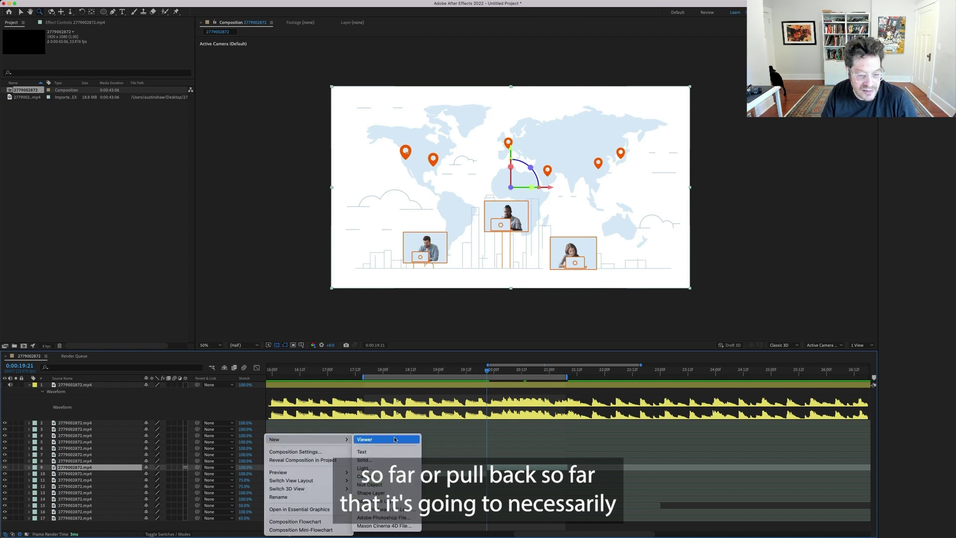
click(382, 477)
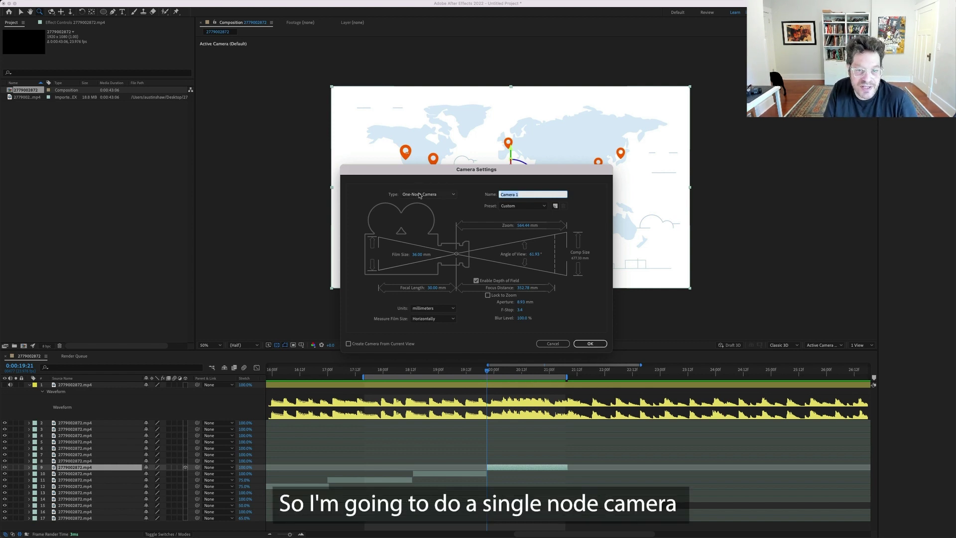
click(587, 345)
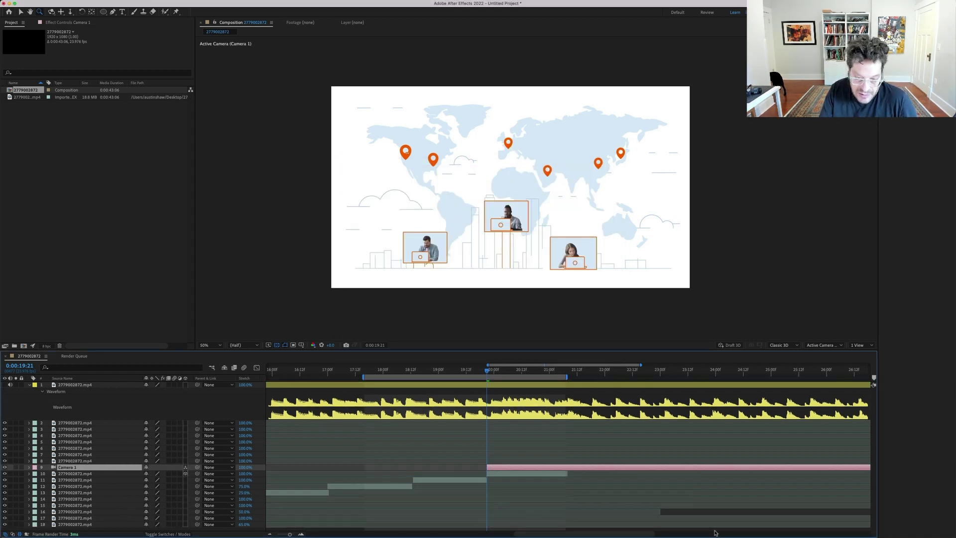
Keyframe Camera 1's position to pull back from Z -1221 at 0:00:19:21 to Z -1600 at the world map segment's end.
key(p)
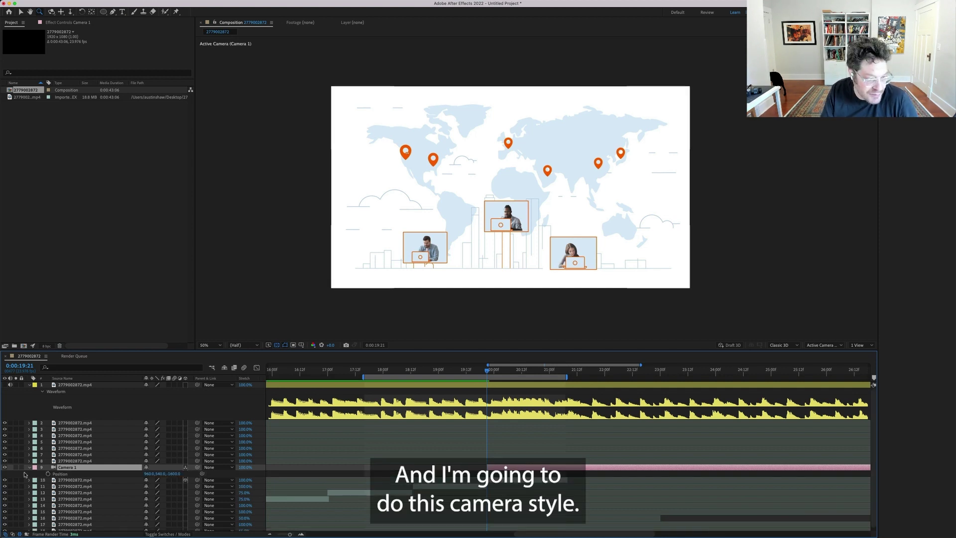
click(48, 474)
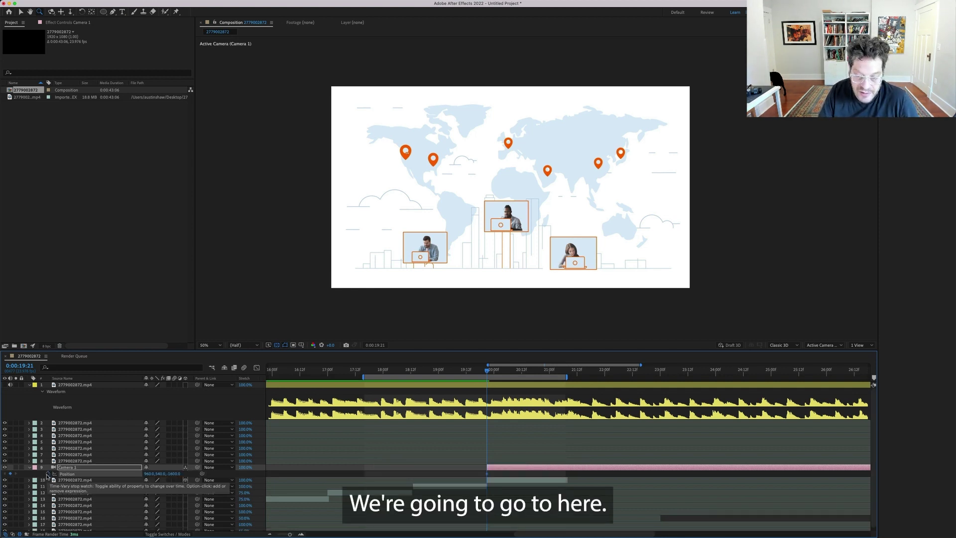
click(554, 371)
key(Page_Down)
key(Page_Down)
key(Page_Down)
key(Page_Down)
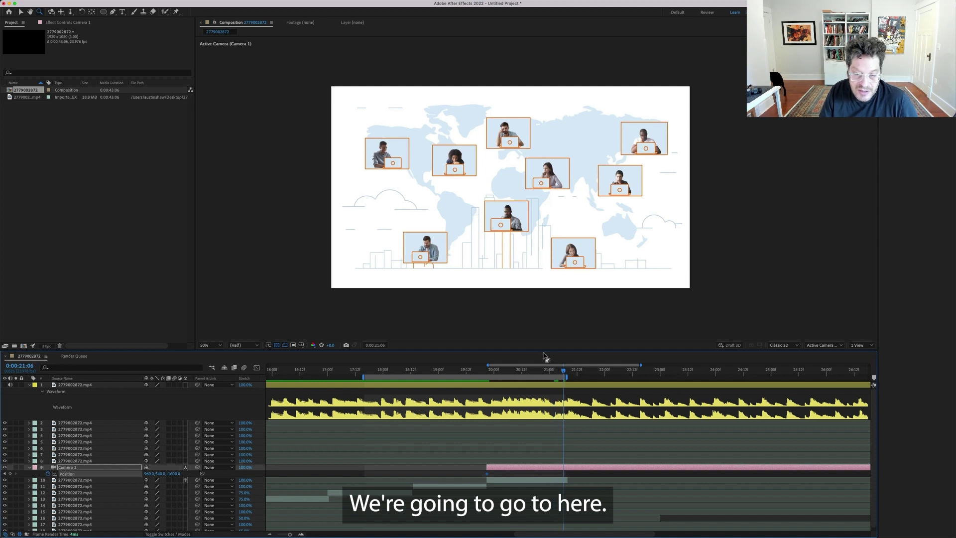
drag(174, 474, 295, 450)
drag(563, 474, 506, 474)
click(488, 477)
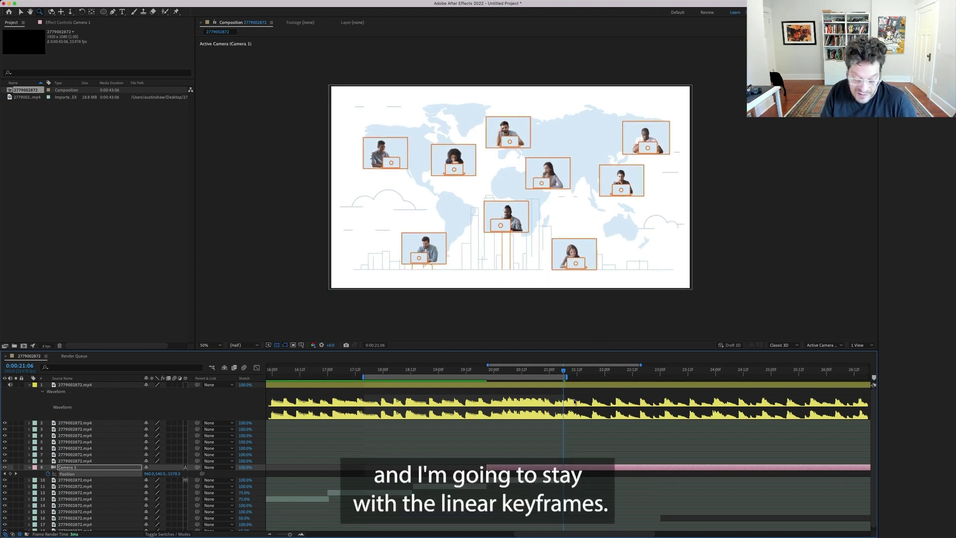
Trim Camera 1's out point to 0:00:21:08 and preview the pull-back with the work area starting at 0:00:19:21.
key(k)
key(alt+])
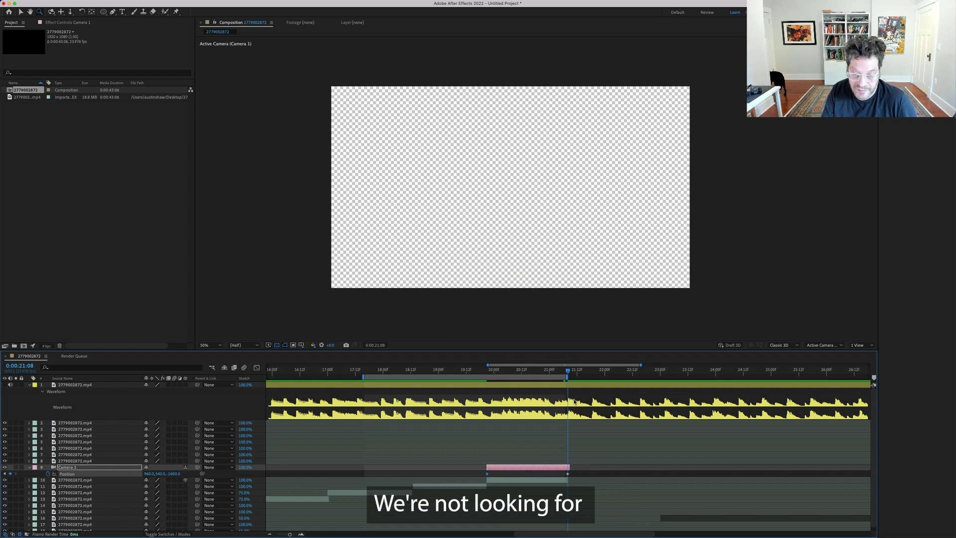
key(Page_Up)
key(j)
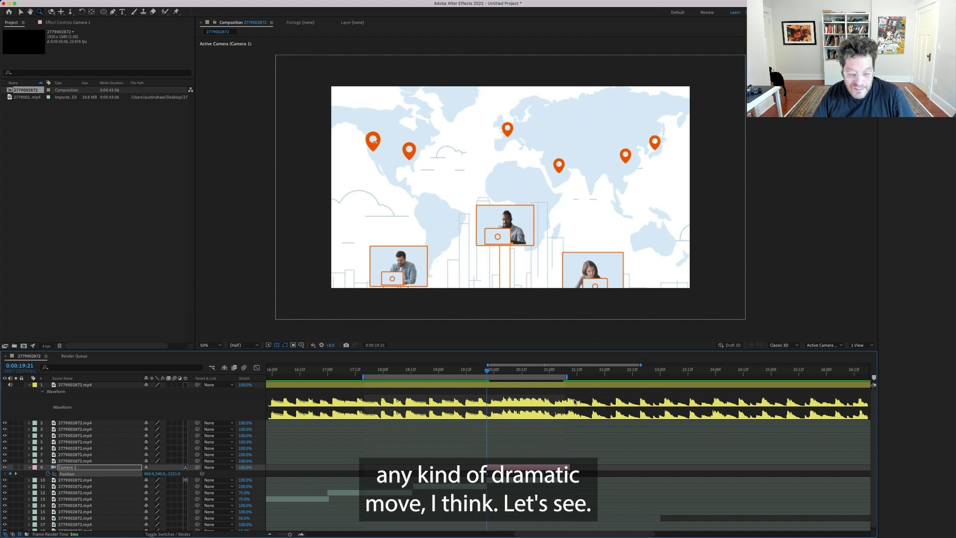
key(b)
key(space)
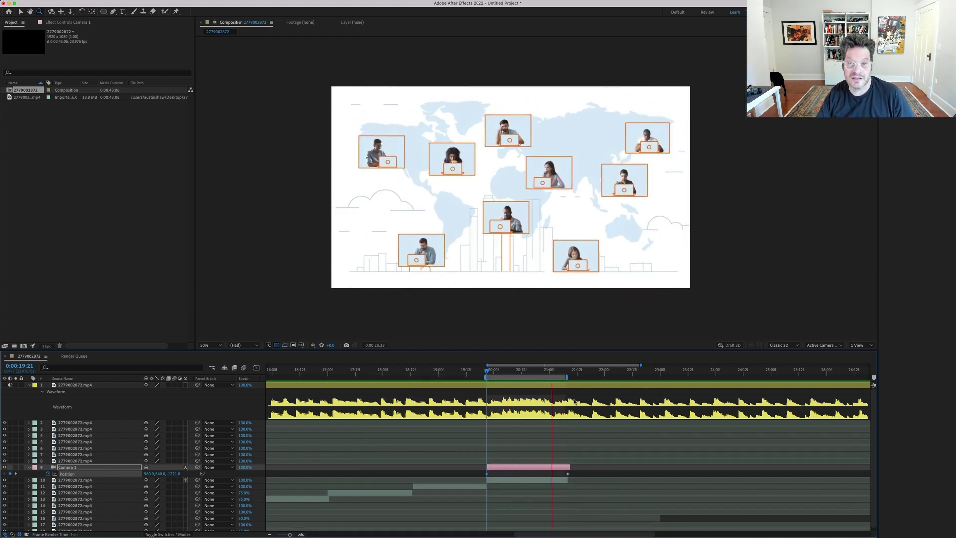
key(space)
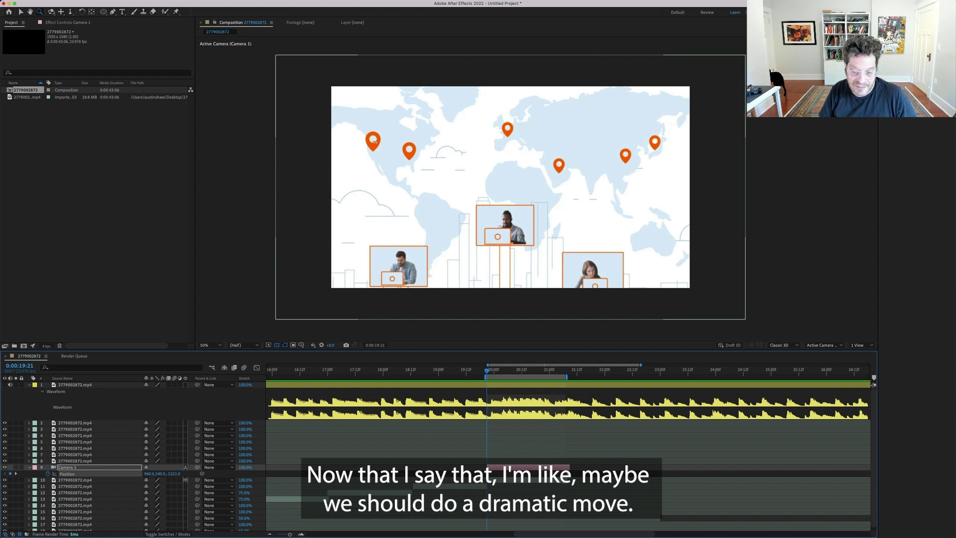
Give Camera 1's last position keyframe a strong ease in using the speed graph, and preview the move.
click(257, 367)
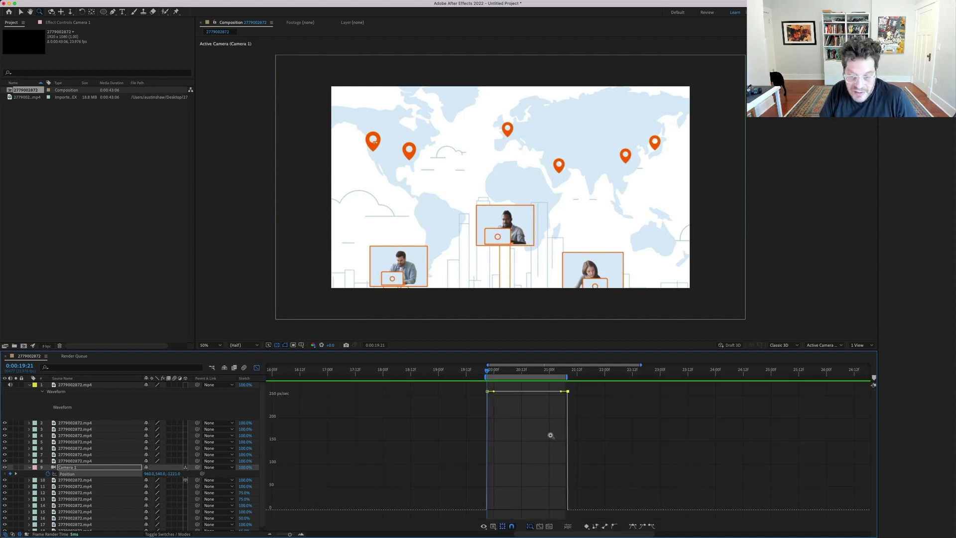
drag(562, 393, 504, 516)
click(256, 367)
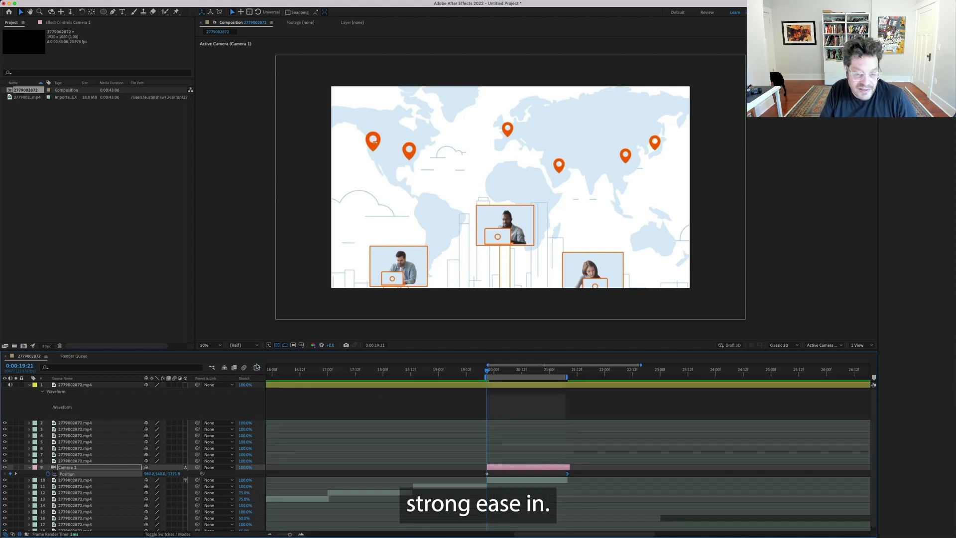
key(space)
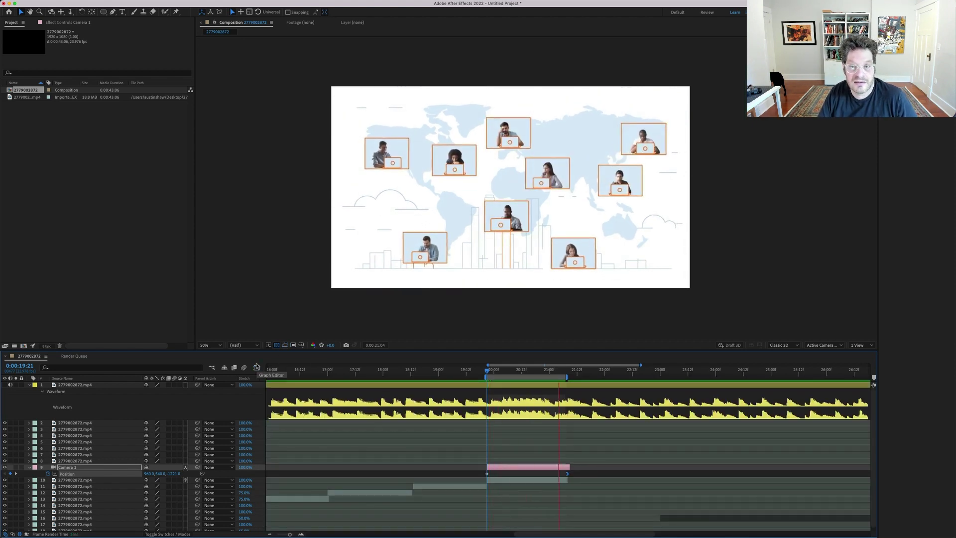
Nudge Camera 1's last position keyframe about 10 frames later, trim the camera to the map segment's end, and preview.
key(space)
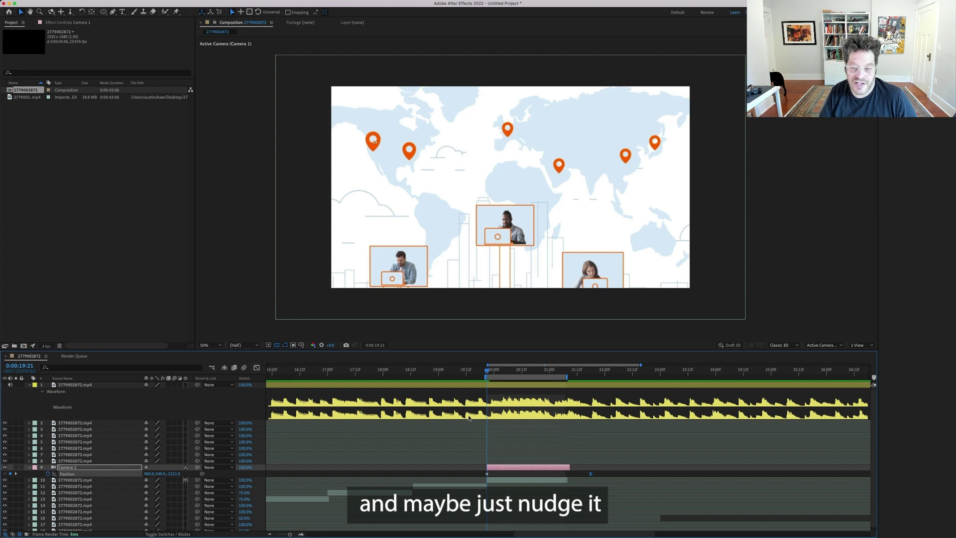
drag(568, 468, 567, 467)
key(space)
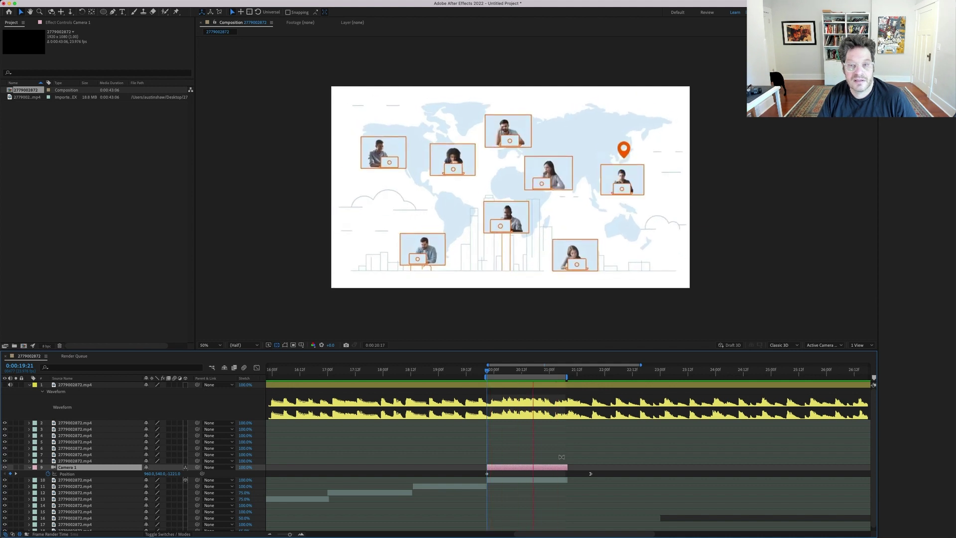
key(space)
Start the work area at 0:00:17:00 and preview the sequence from the fried eggs shot through the map camera move.
key(minus)
key(minus)
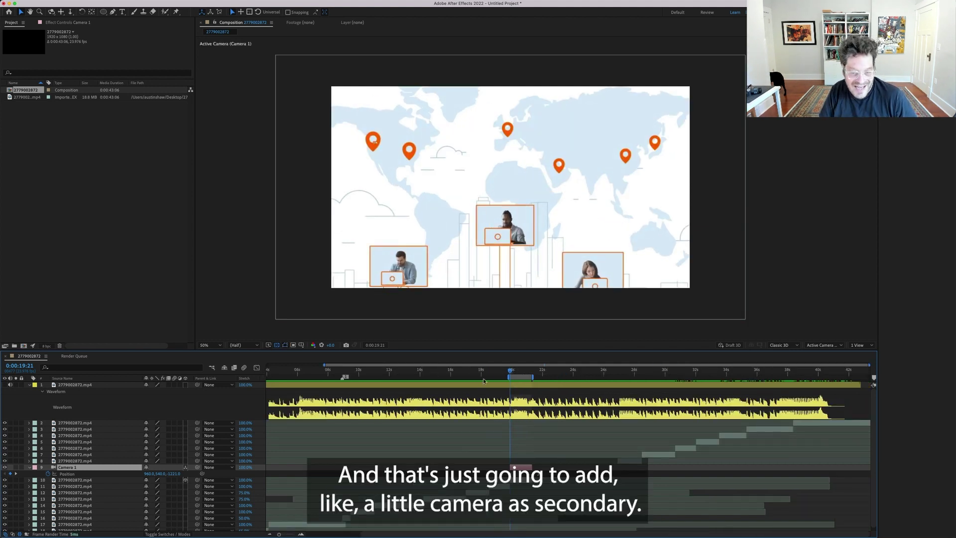
click(477, 376)
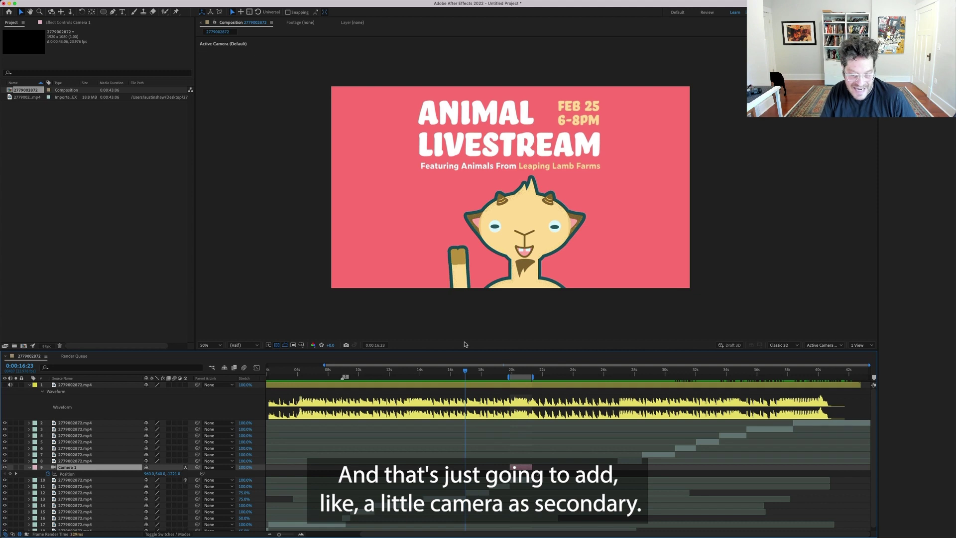
key(Page_Down)
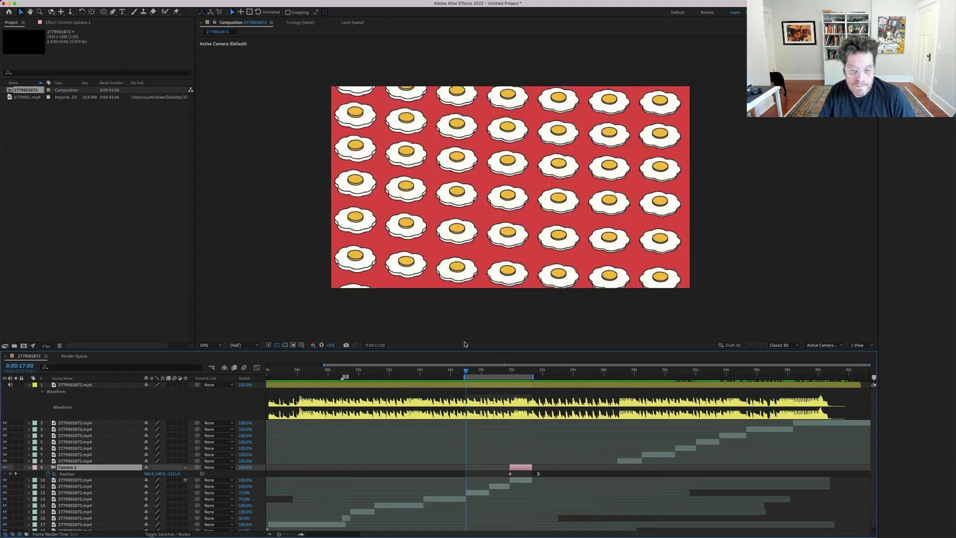
key(space)
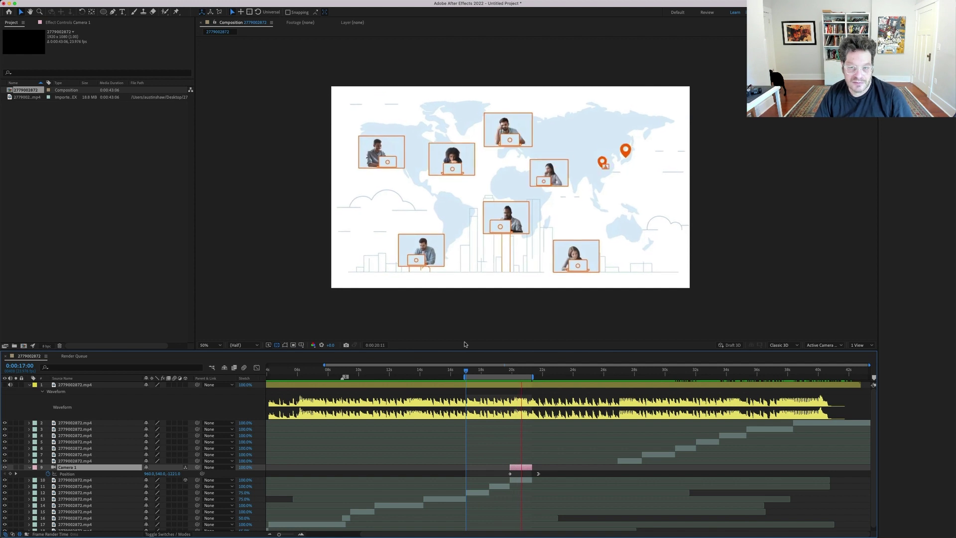
key(space)
key(space)
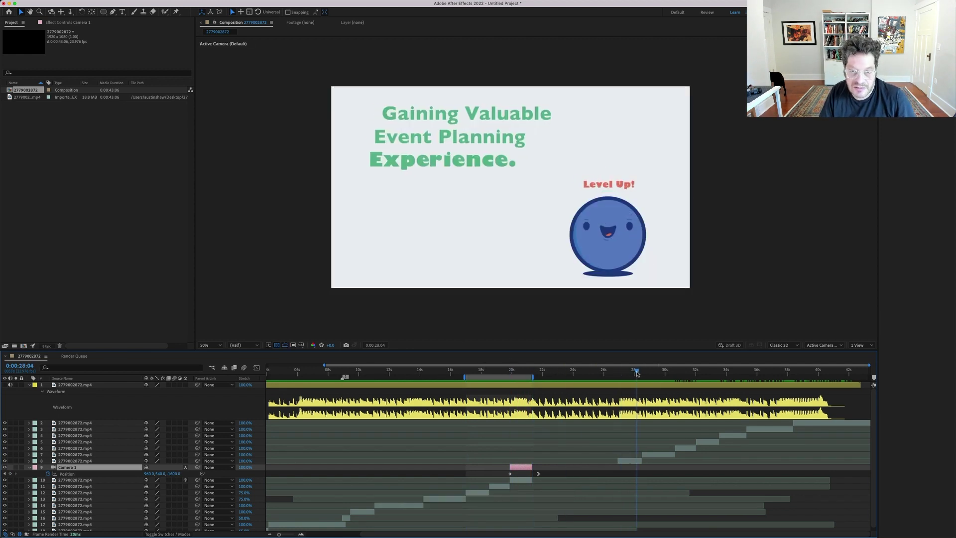
Move the "Level Up!" shot so that it starts at 0:00:21:08, right after the world map segment.
click(553, 376)
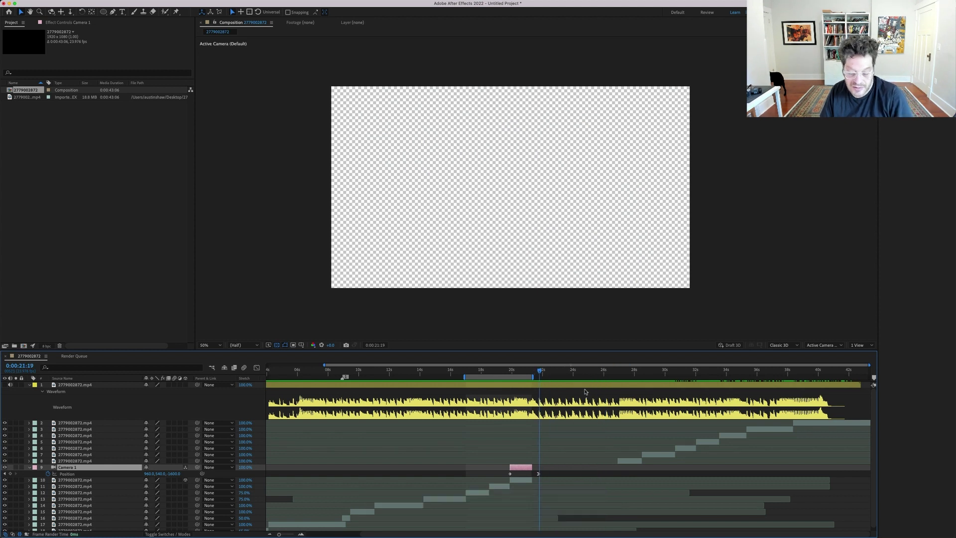
key(j)
key(k)
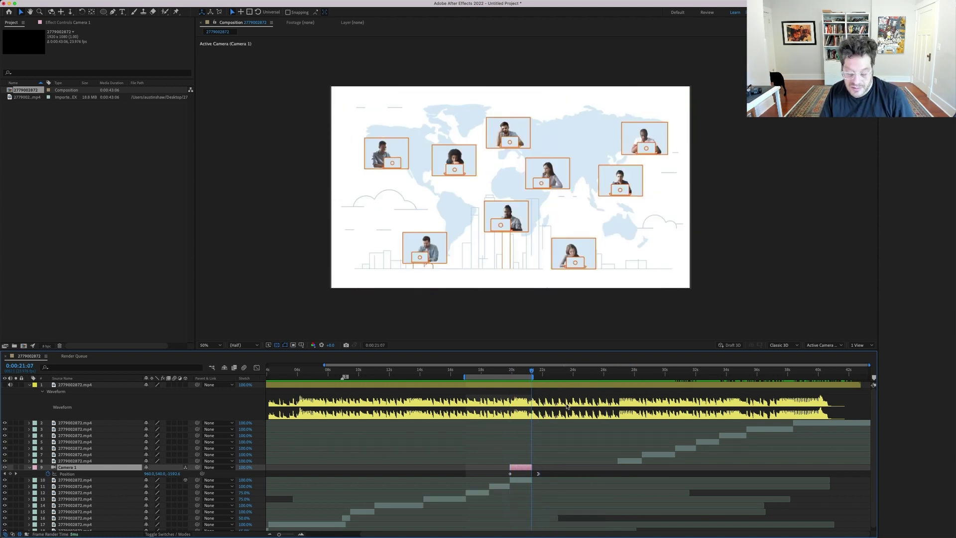
key(Page_Down)
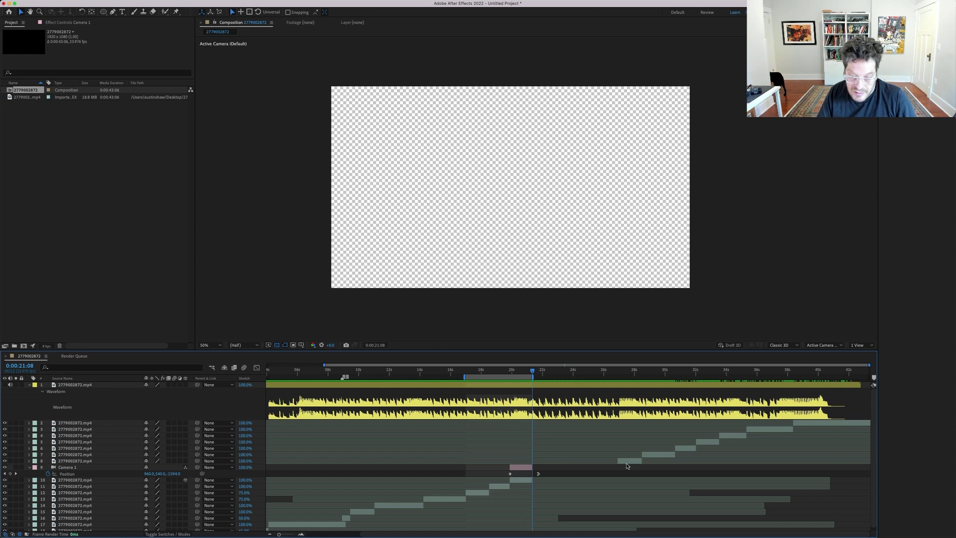
click(626, 460)
key([)
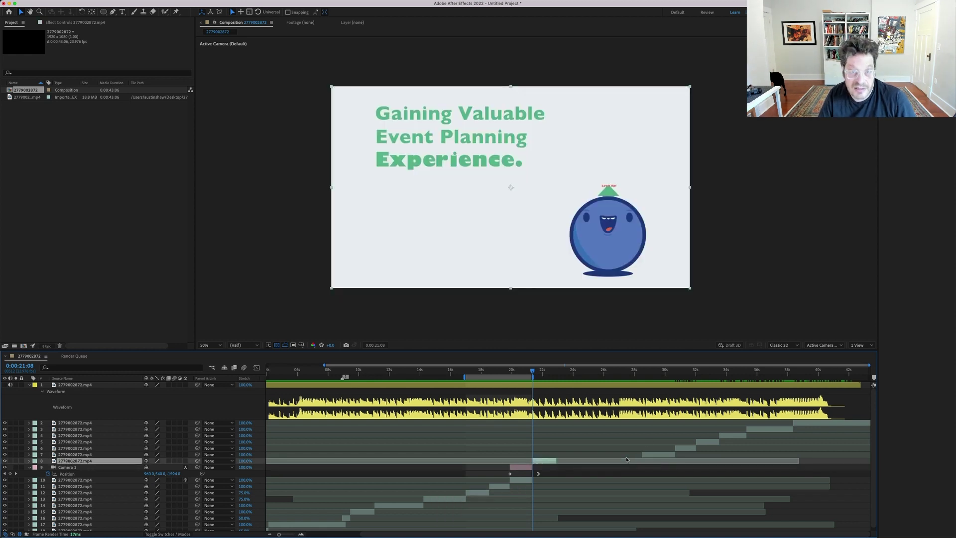
Set the work area to the "Level Up!" shot, from 0:00:21:08 to 0:00:22:21, and preview it.
key(o)
key(n)
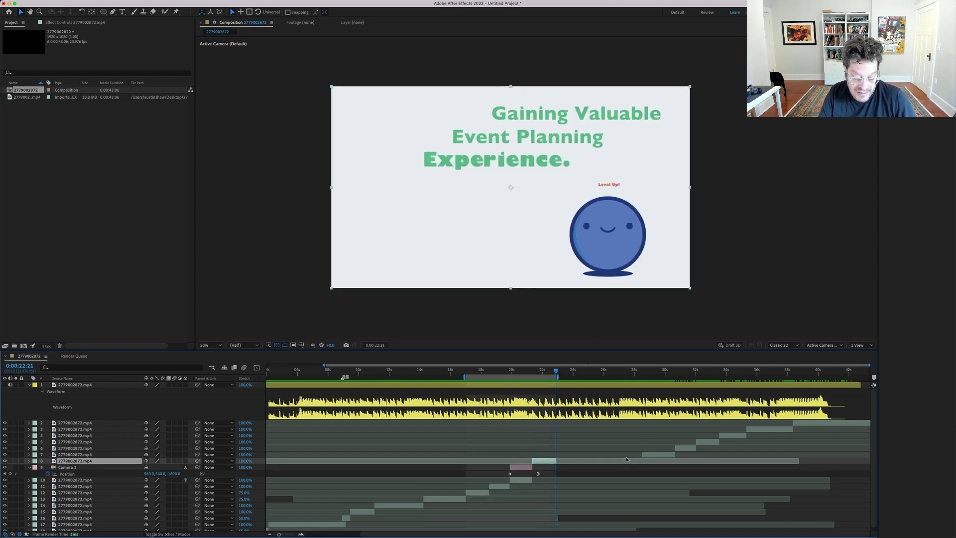
key(i)
key(b)
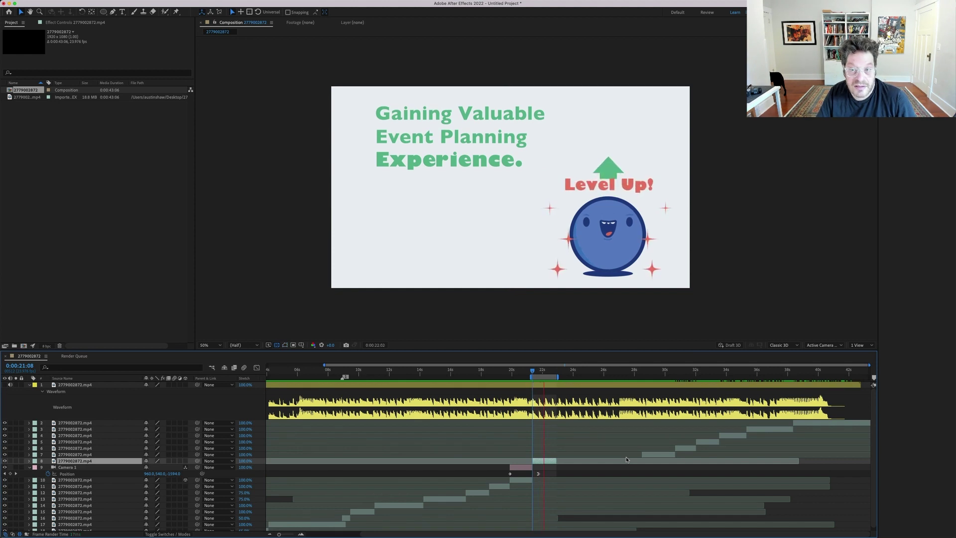
key(space)
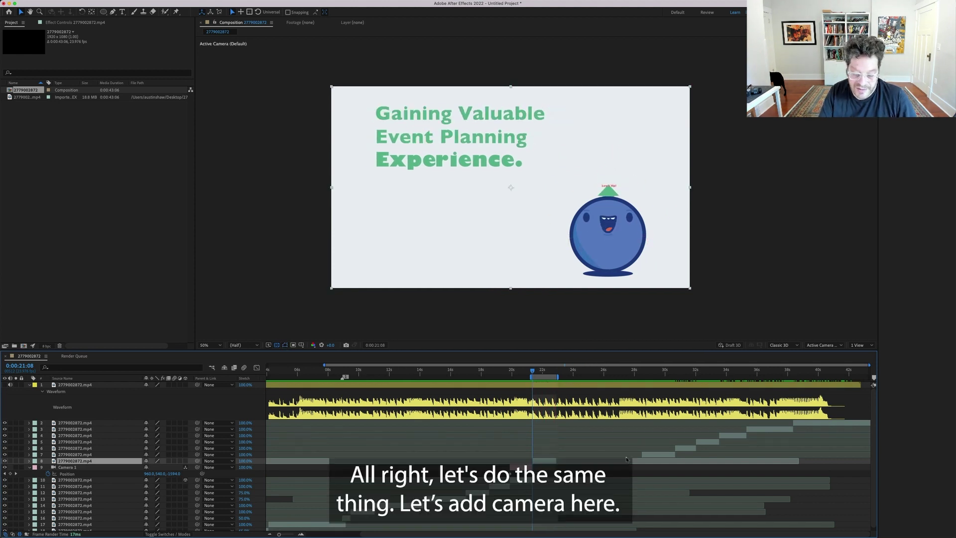
Make the "Level Up!" shot a 3D layer and add a one-node Camera 2 starting at 0:00:21:08.
key(equal)
click(185, 461)
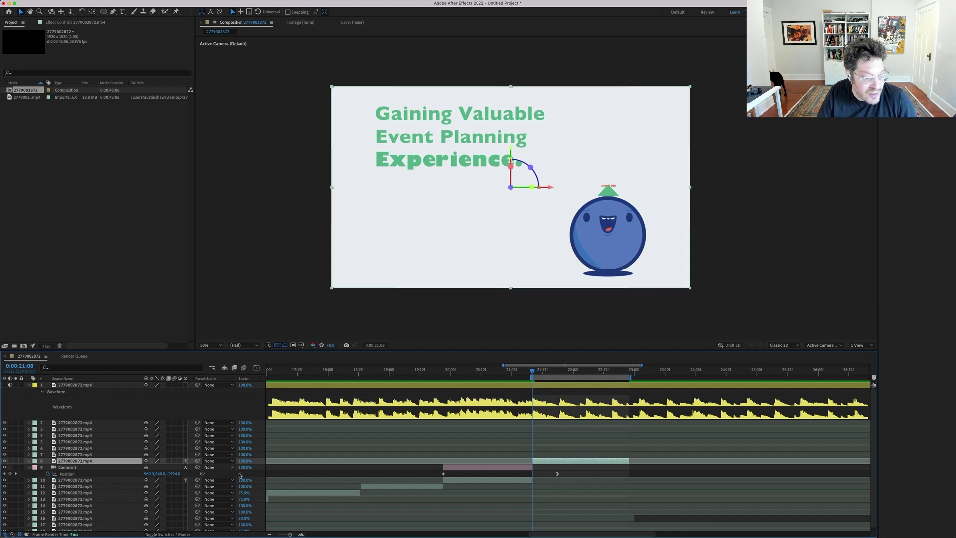
right_click(262, 463)
mouse_move(303, 439)
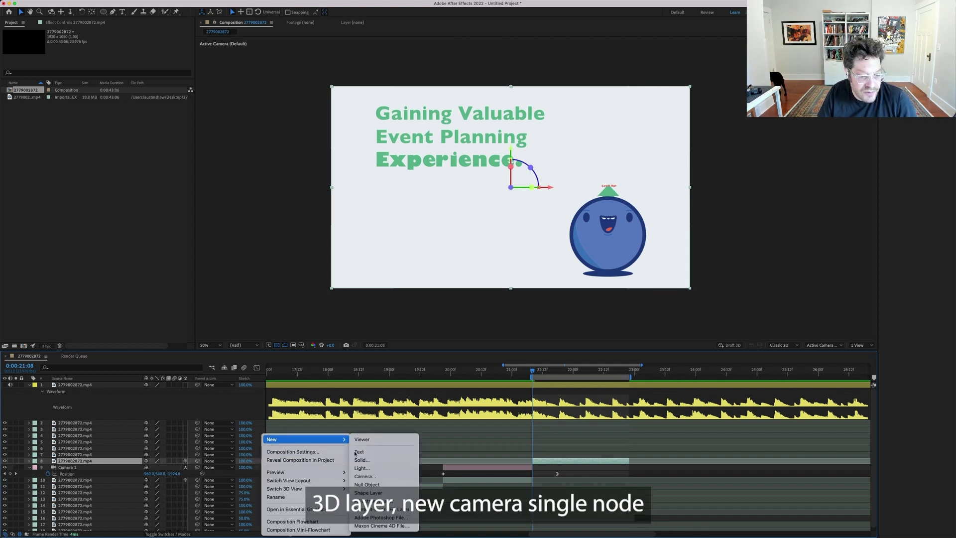
click(364, 476)
key(Return)
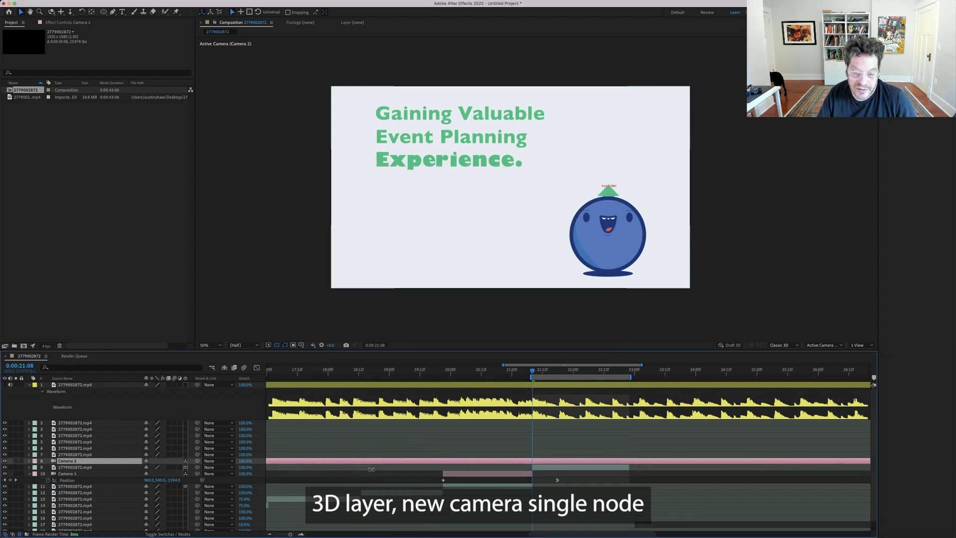
key(alt+bracketleft)
Keyframe Camera 2's position to push in from Z -1600 at 0:00:21:08 to about Z -1517 at 0:00:22:21, and preview.
key(p)
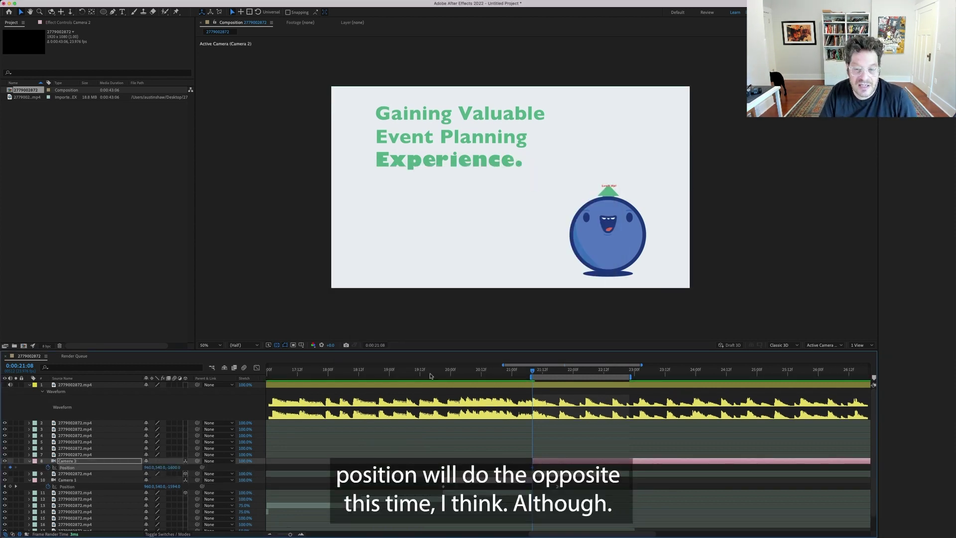
drag(548, 371, 573, 368)
key(o)
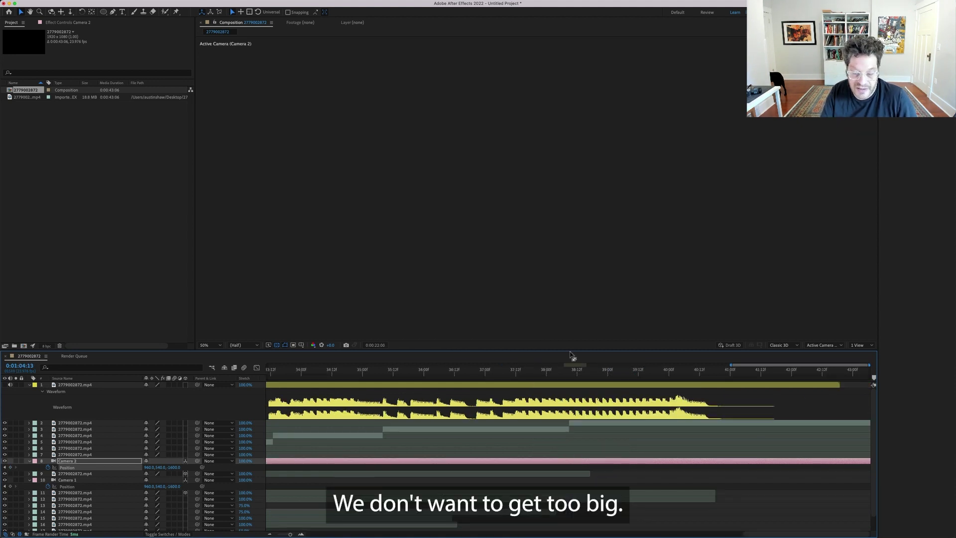
key(i)
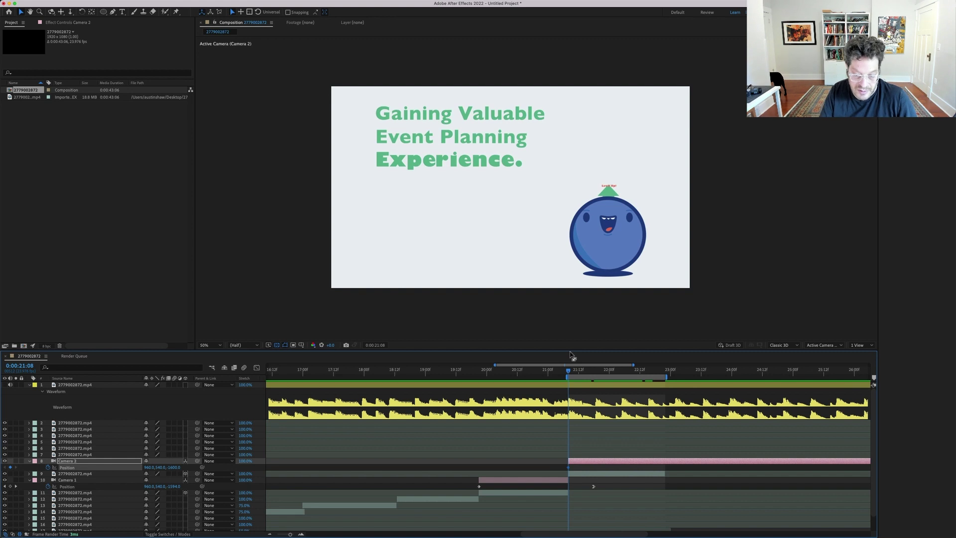
click(593, 473)
key(space)
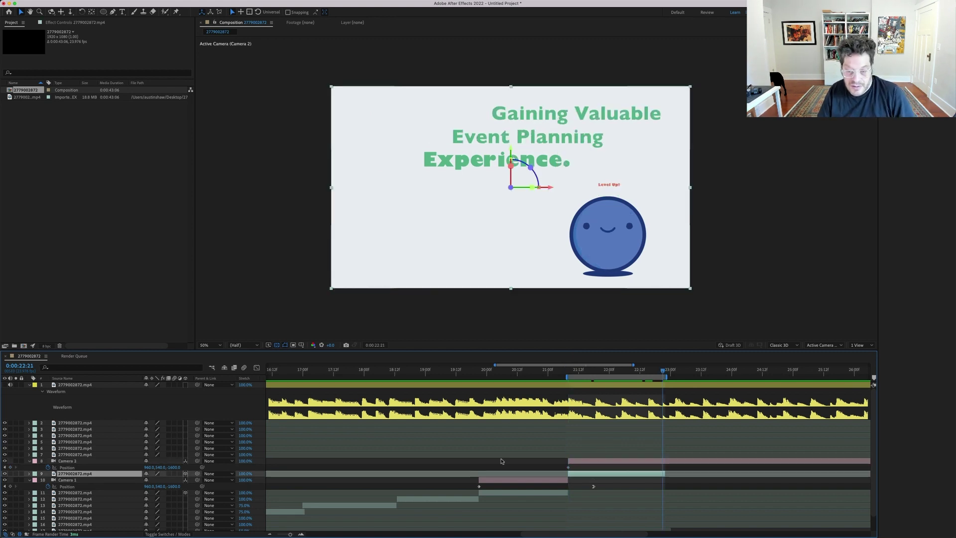
drag(172, 467, 204, 468)
key(space)
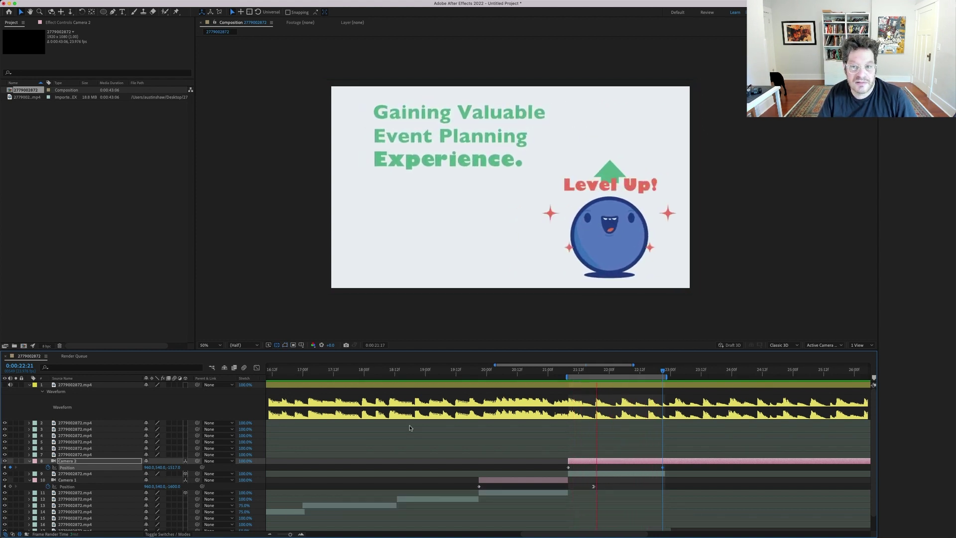
Nudge Camera 2's last position keyframe about 10 frames later, preview the softer push-in, and trim the camera to end at 0:00:22:21.
key(space)
key(space)
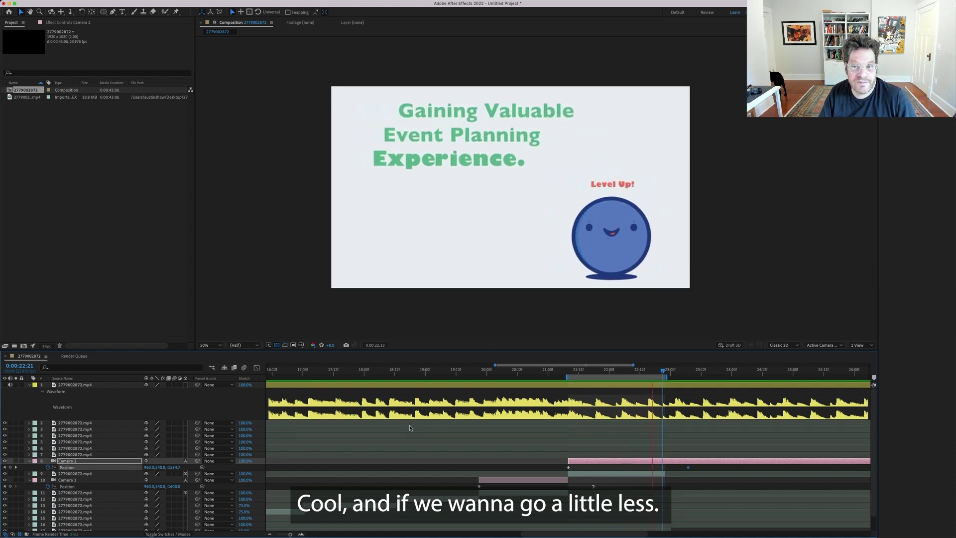
key(space)
key(alt+bracketright)
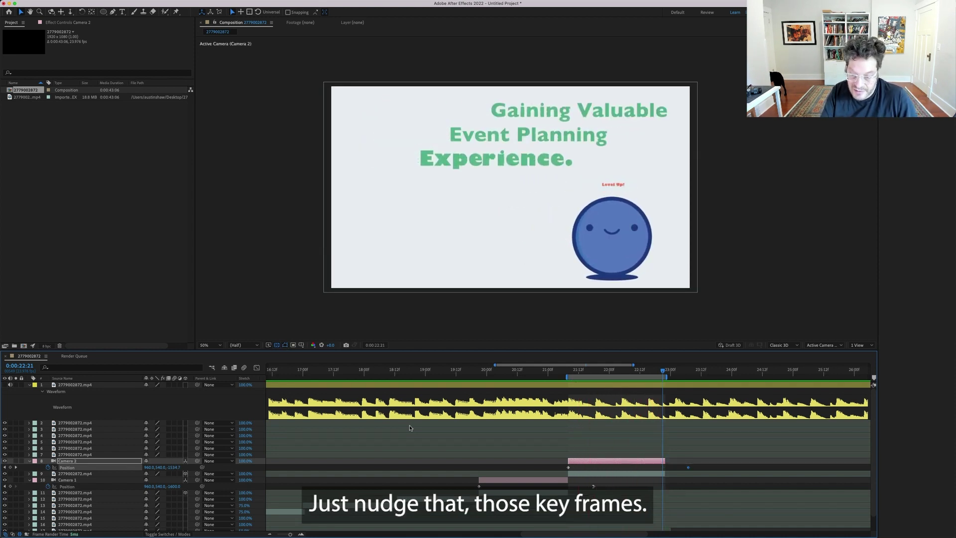
Move the Centurion Mega sniper rifle shot directly after the "Level Up!" shot, end the work area at 0:00:25:01, and preview it.
key(minus)
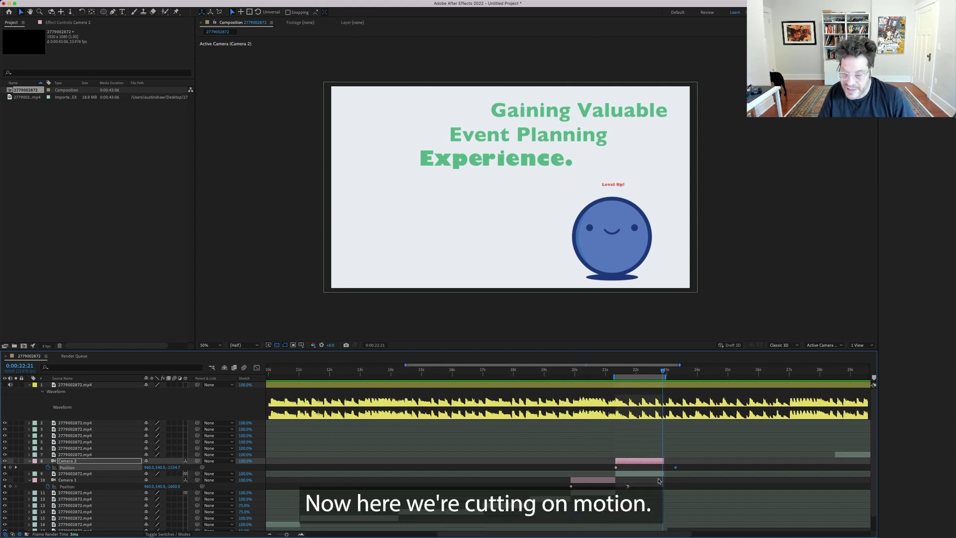
drag(712, 455, 539, 456)
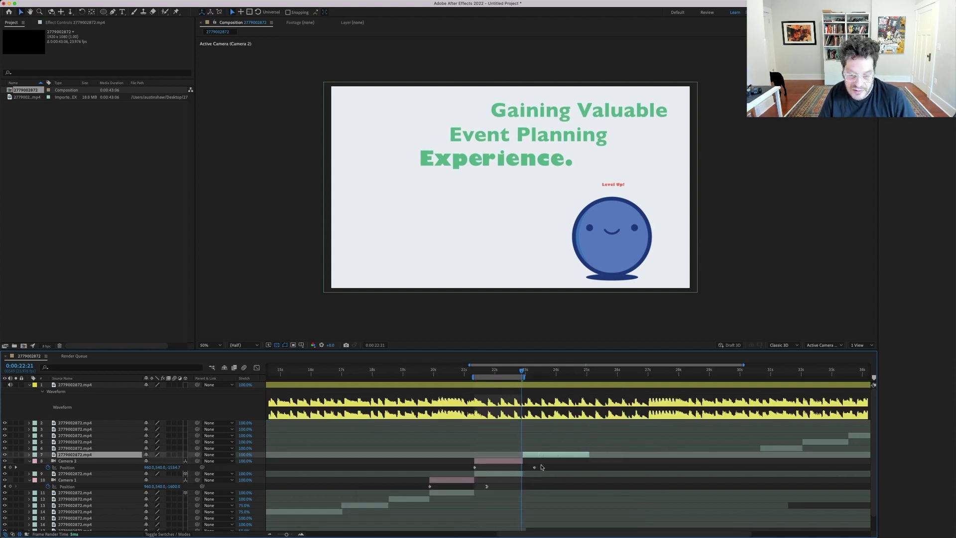
key(o)
key(n)
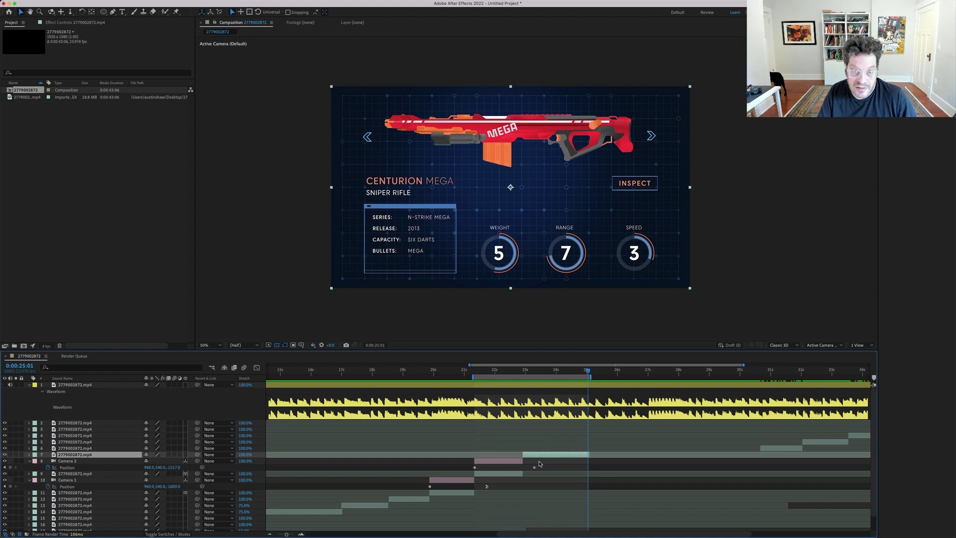
key(space)
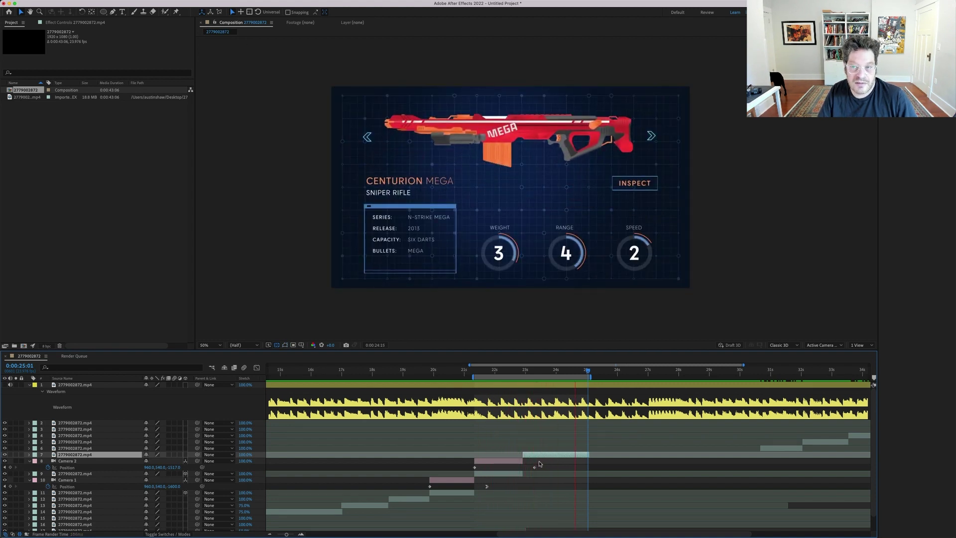
key(space)
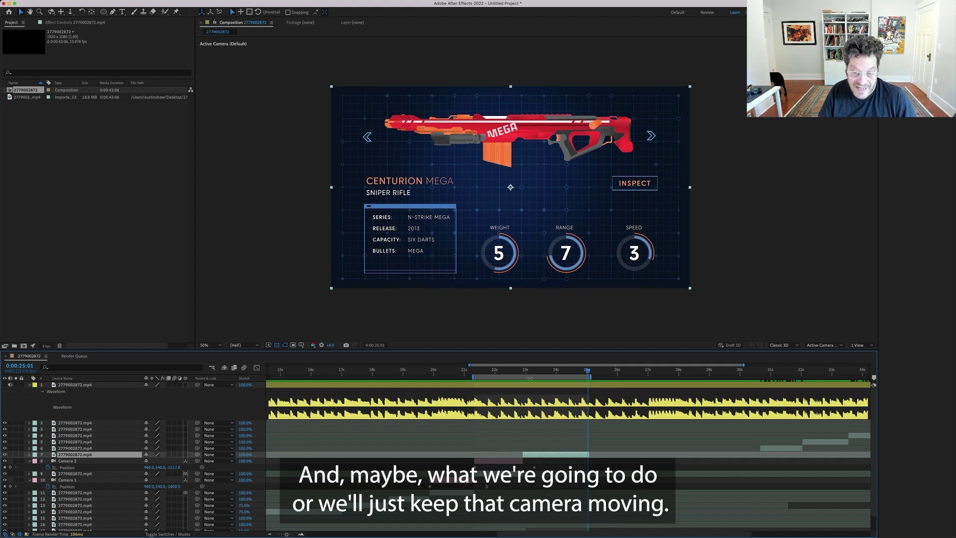
Make the sniper rifle shot a 3D layer and add a one-node camera named Camera 3.
click(185, 455)
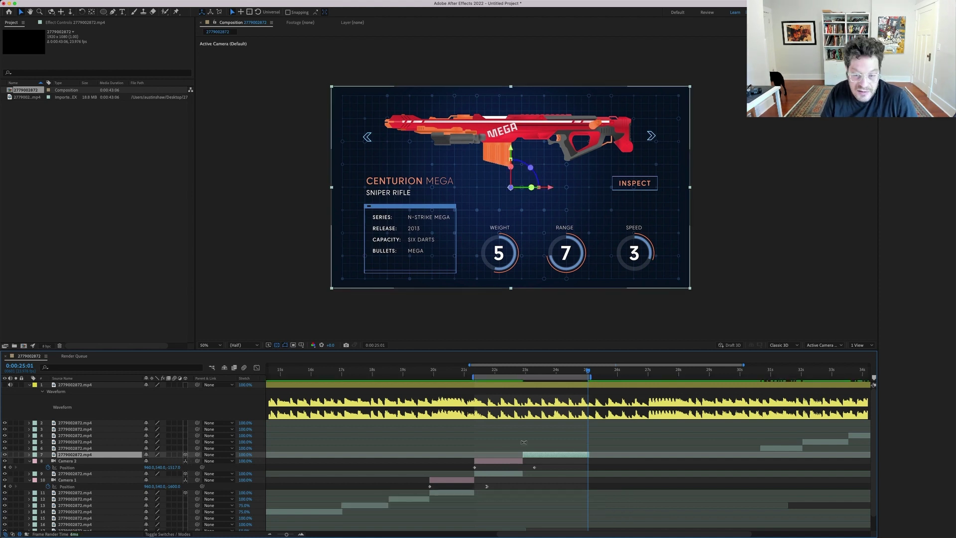
click(258, 455)
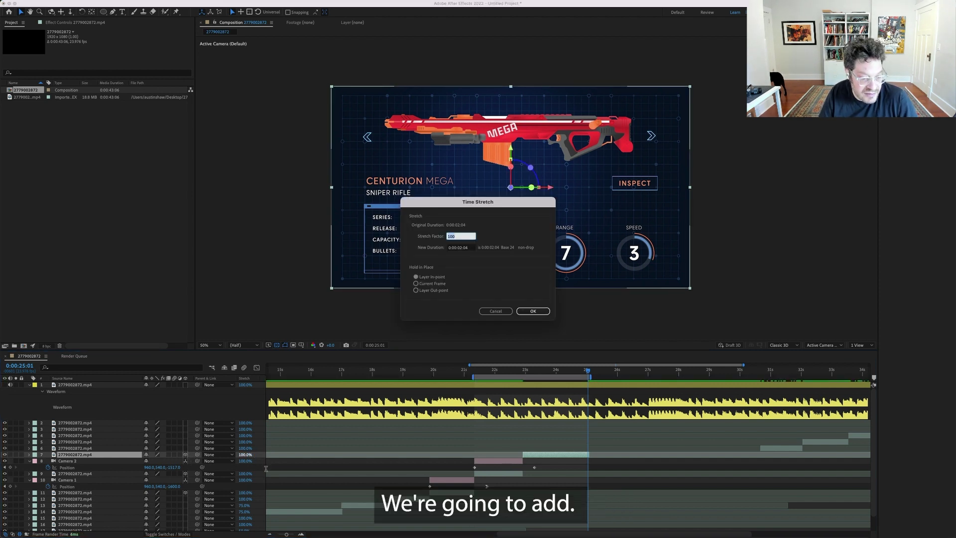
click(496, 310)
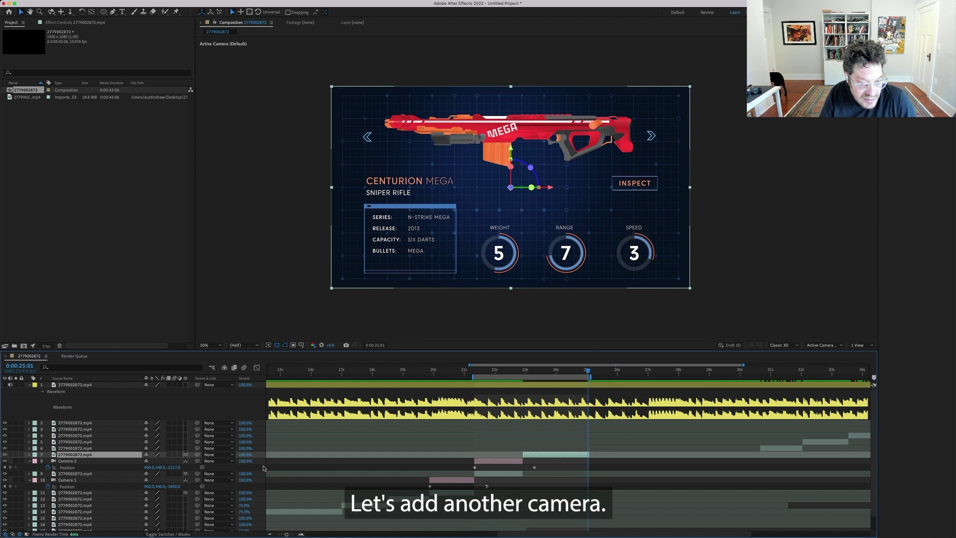
right_click(264, 469)
mouse_move(296, 440)
click(390, 477)
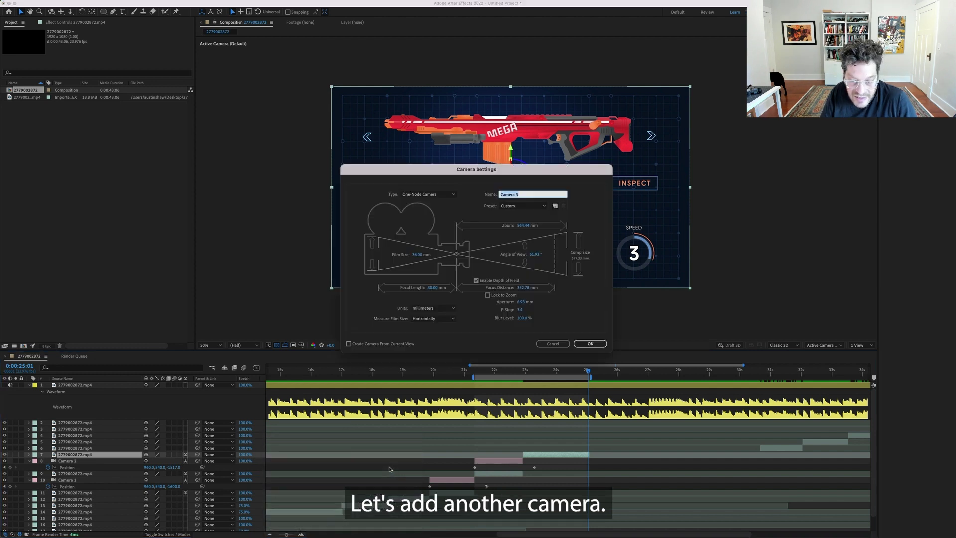
key(Return)
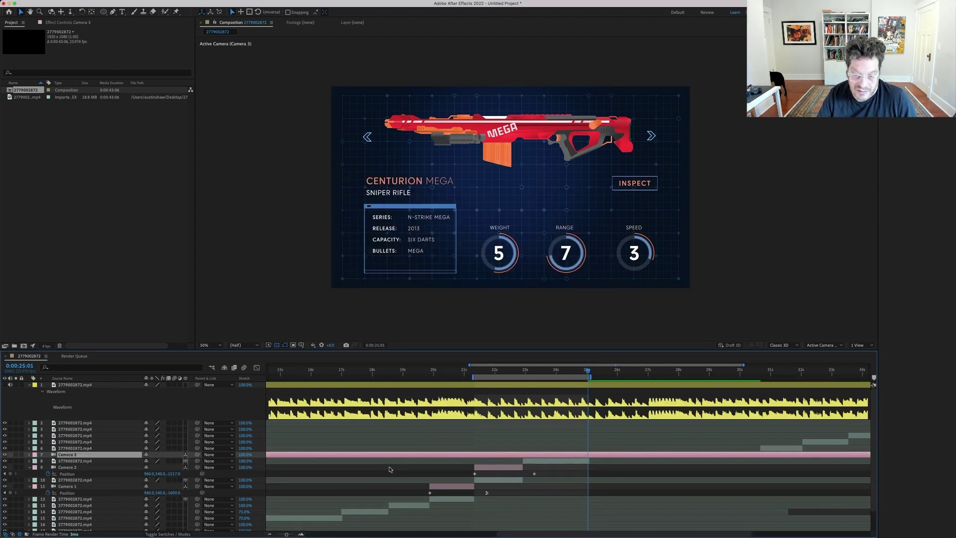
Trim Camera 3 to start on the sniper rifle shot's first frame at 0:00:22:22.
key(shift+Page_Up)
key(shift+Page_Up)
key(shift+Page_Up)
key(shift+Page_Up)
key(shift+Page_Up)
key(Delete)
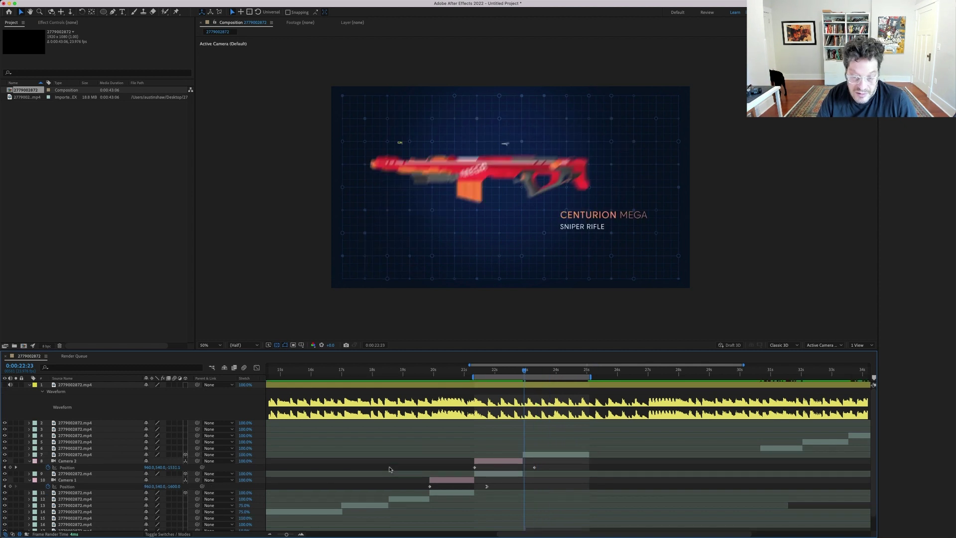
key(super+z)
key(alt+bracketleft)
Keyframe Camera 3's position to push in from Z -1600 at 0:00:22:22 to Z -1520 at 0:00:25:01, and preview.
key(p)
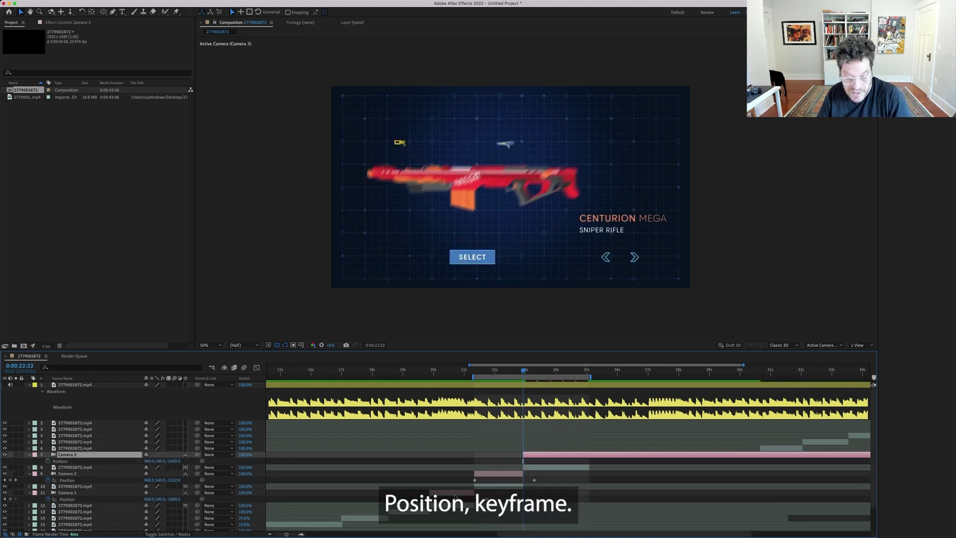
click(48, 461)
key(space)
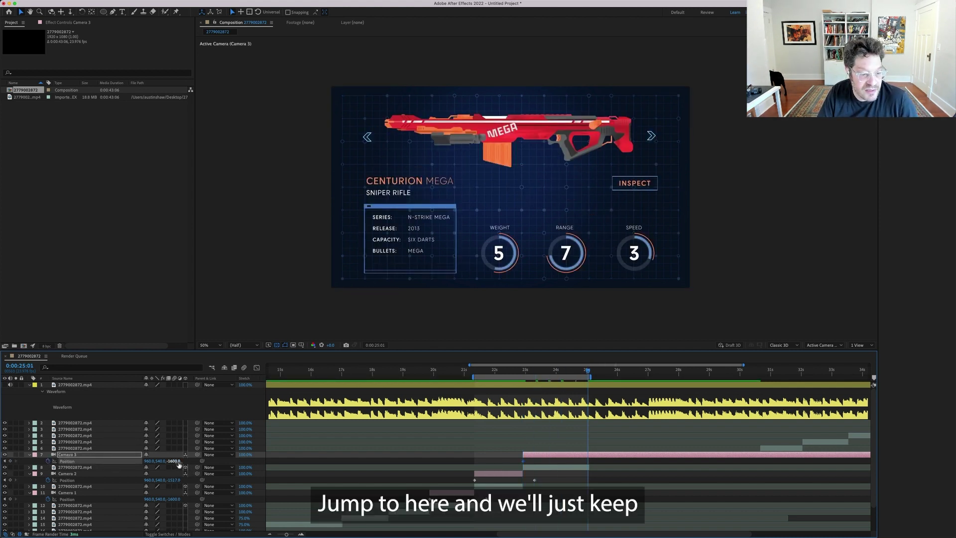
drag(175, 460, 203, 460)
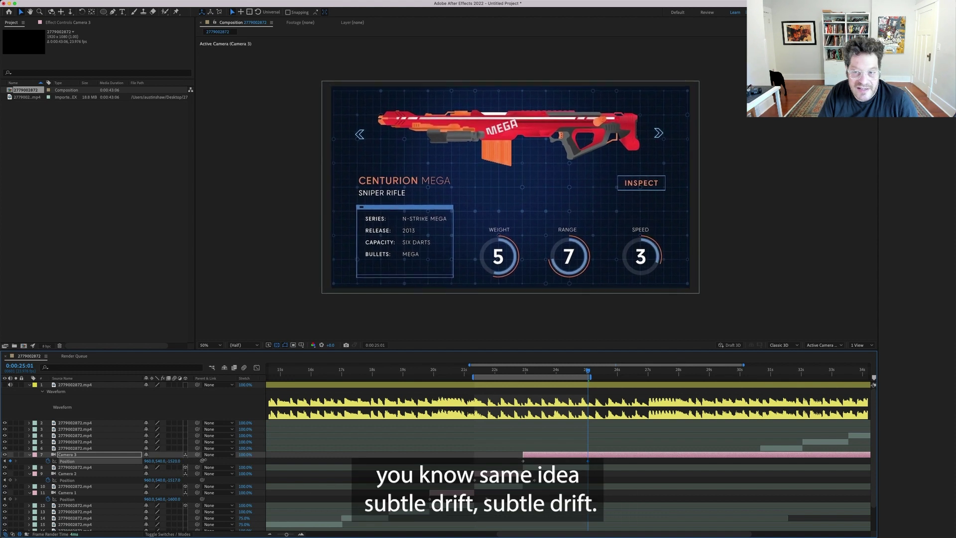
key(space)
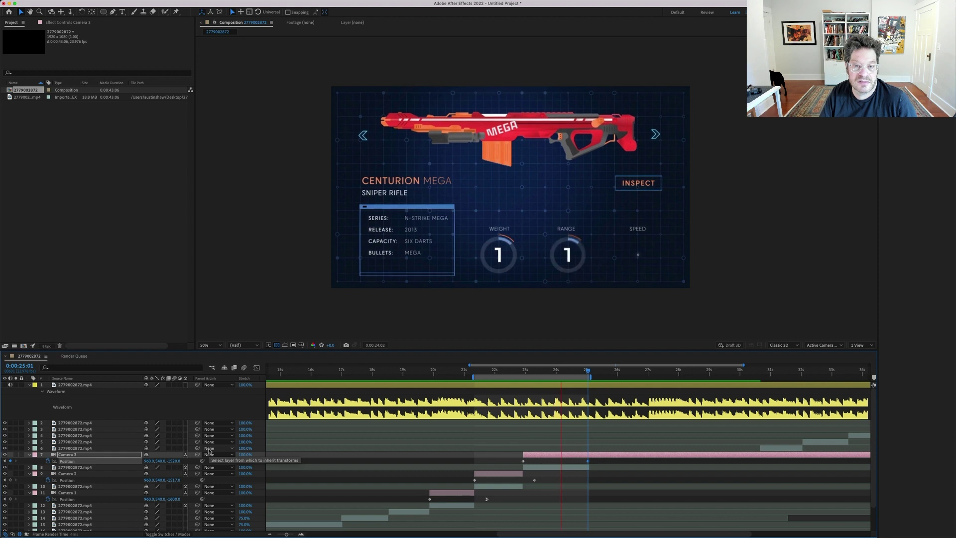
key(space)
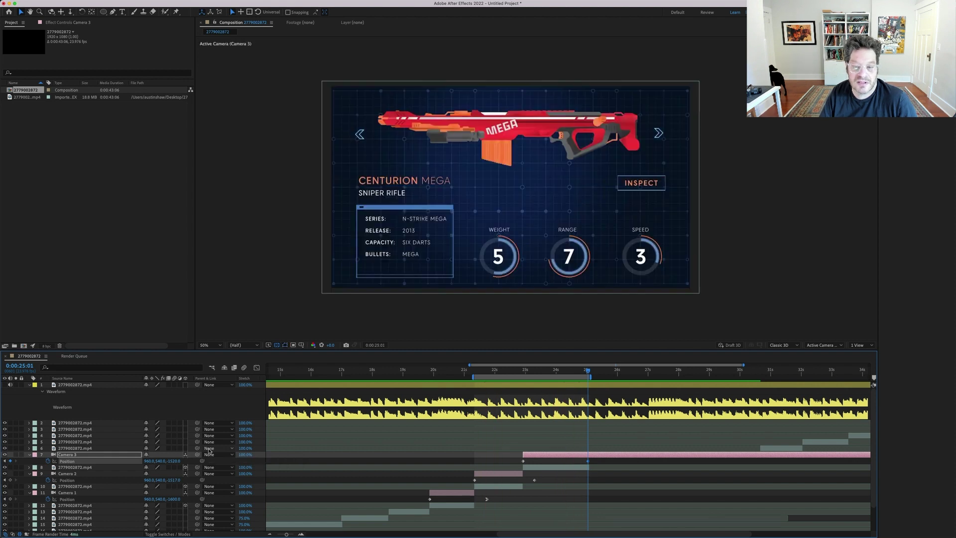
Time-stretch the sniper rifle shot to 85%, end the work area at its new last frame, 0:00:24:18, and preview.
click(546, 470)
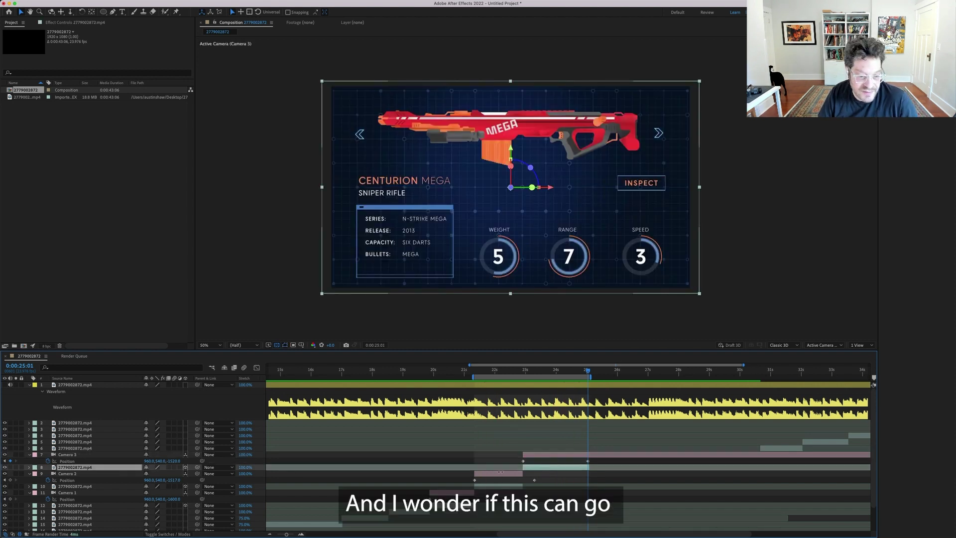
click(244, 467)
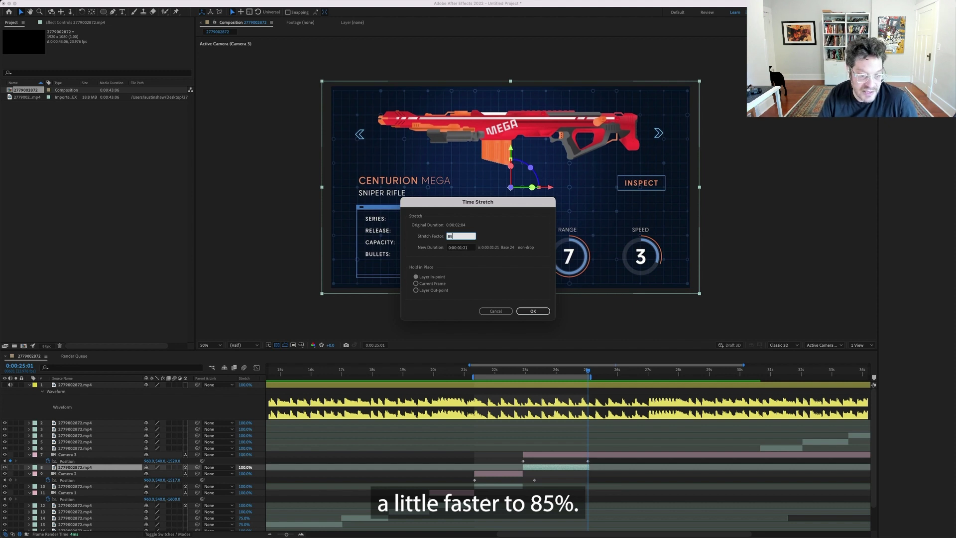
key(Return)
key(o)
key(n)
key(space)
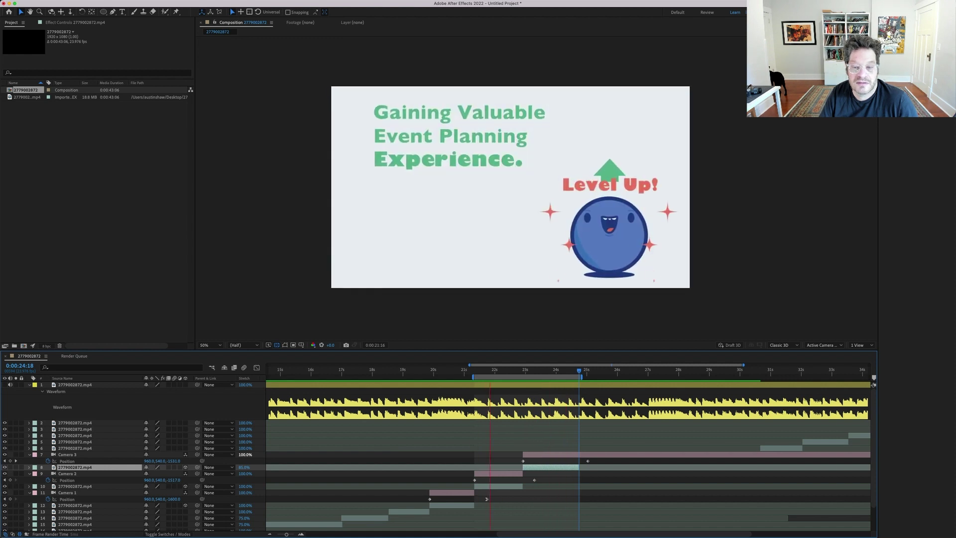
key(space)
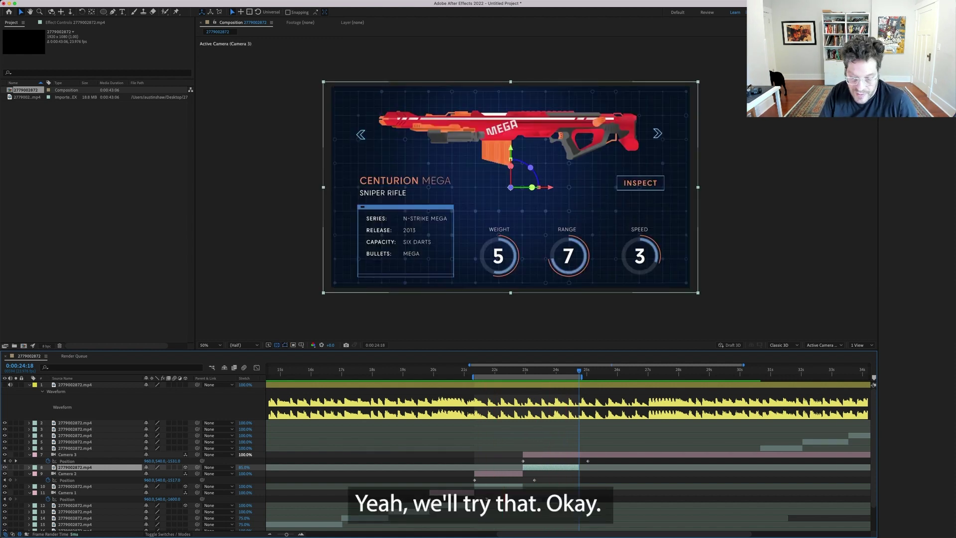
Trim Camera 3 to end with the sniper rifle shot at 0:00:24:18.
click(630, 454)
key(alt+bracketright)
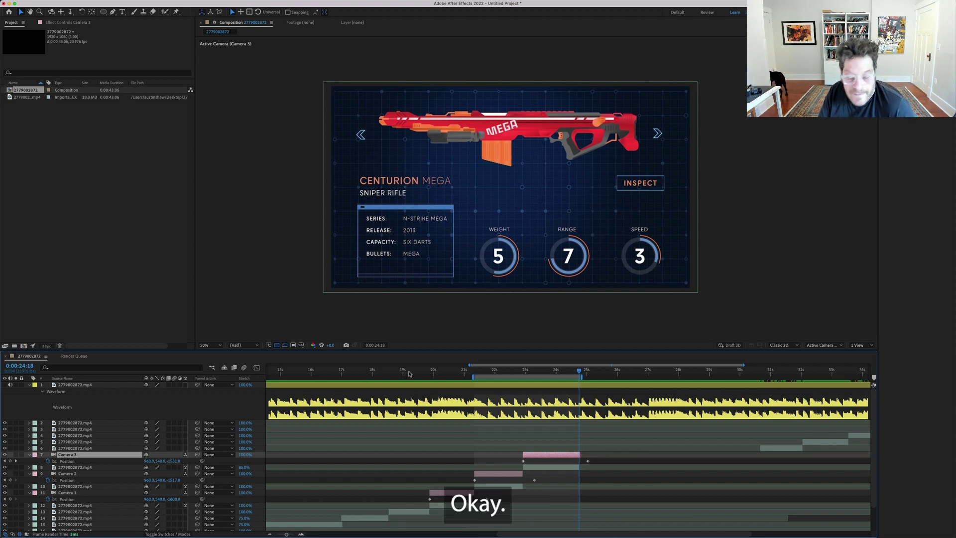
key(equal)
key(minus)
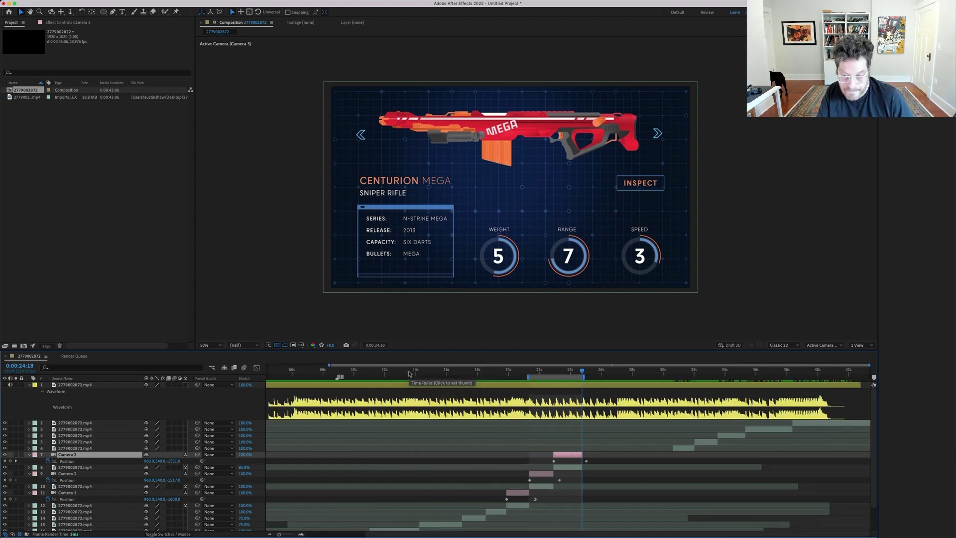
key(ctrl+z)
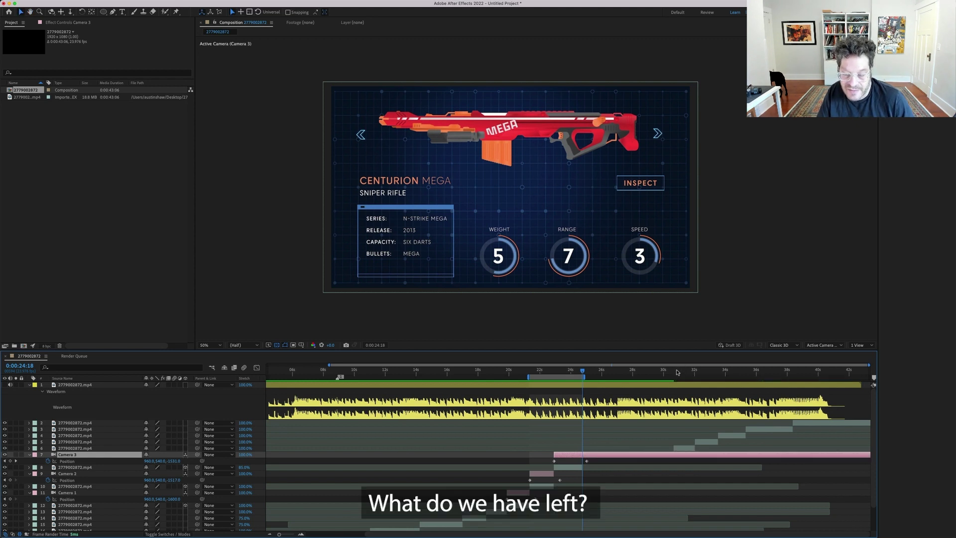
key(alt+])
Look through the shots from about 0:00:31 and delete three of them: Cheezy Movies, Trionic and the one that follows.
click(685, 370)
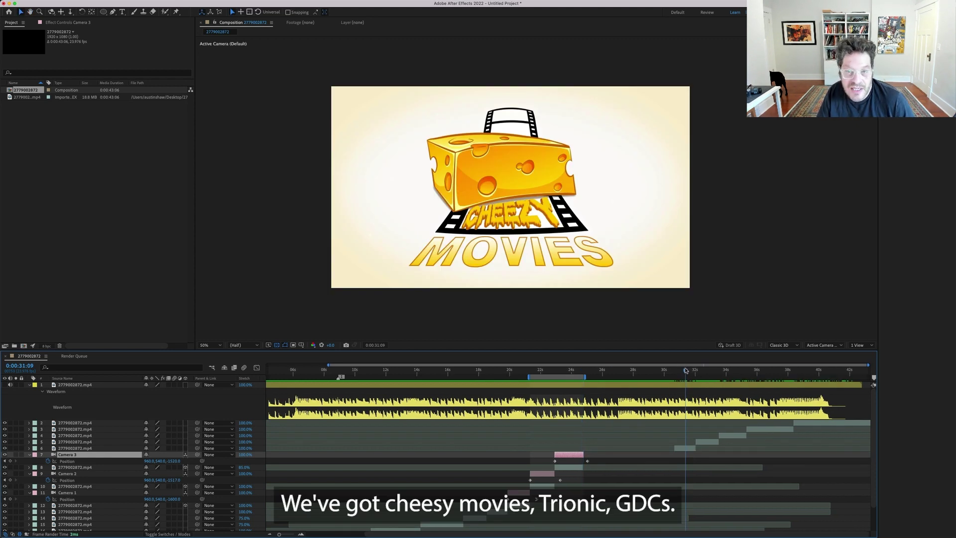
mouse_move(691, 370)
mouse_down()
mouse_move(797, 355)
mouse_move(685, 371)
mouse_move(708, 370)
mouse_up()
key(minus)
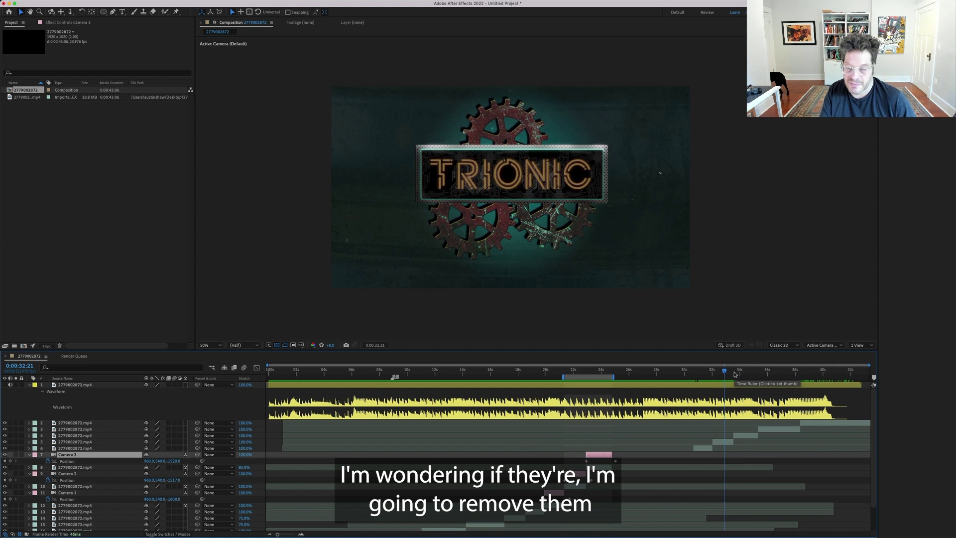
drag(737, 436, 708, 449)
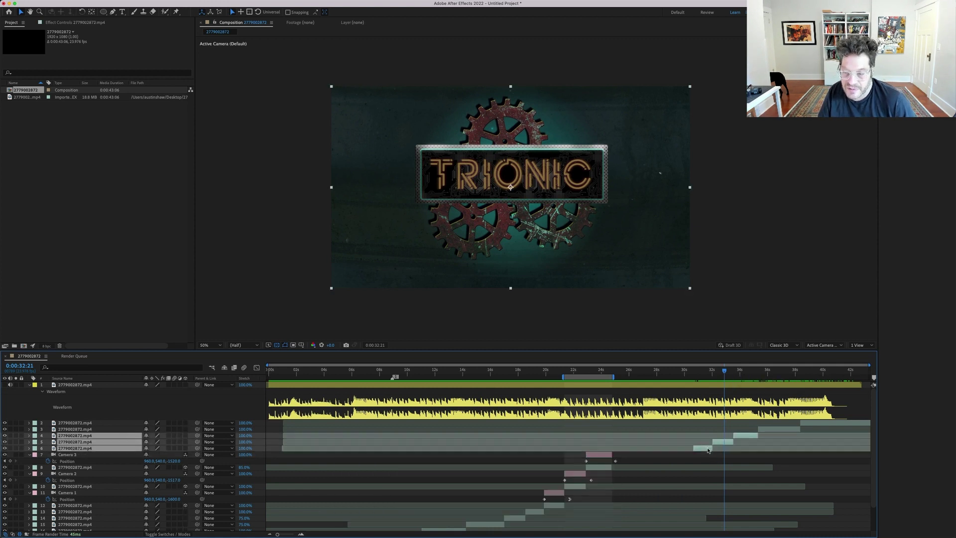
key(Delete)
Move the last two shots together about 9 seconds earlier, toward the end of the sniper rifle shot.
click(821, 423)
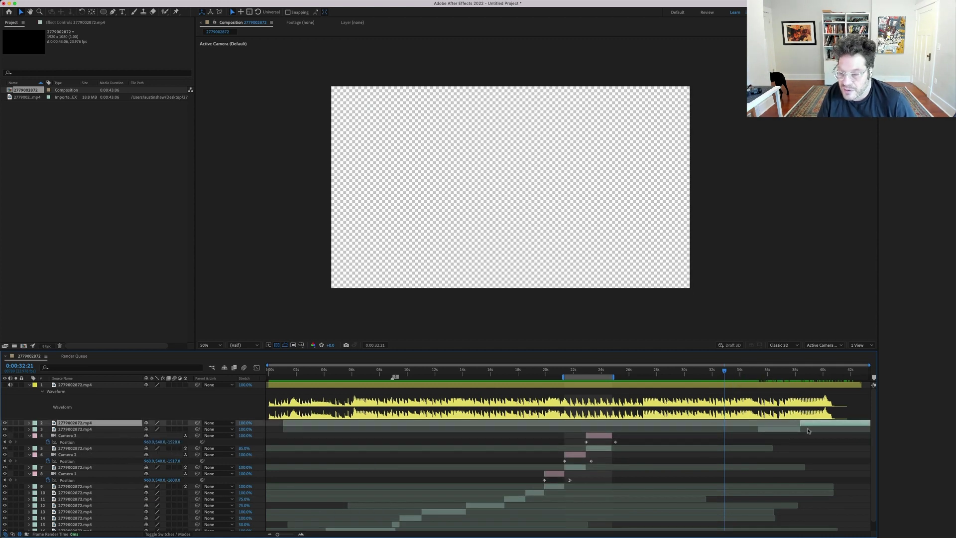
shift+click(797, 429)
drag(819, 424, 692, 432)
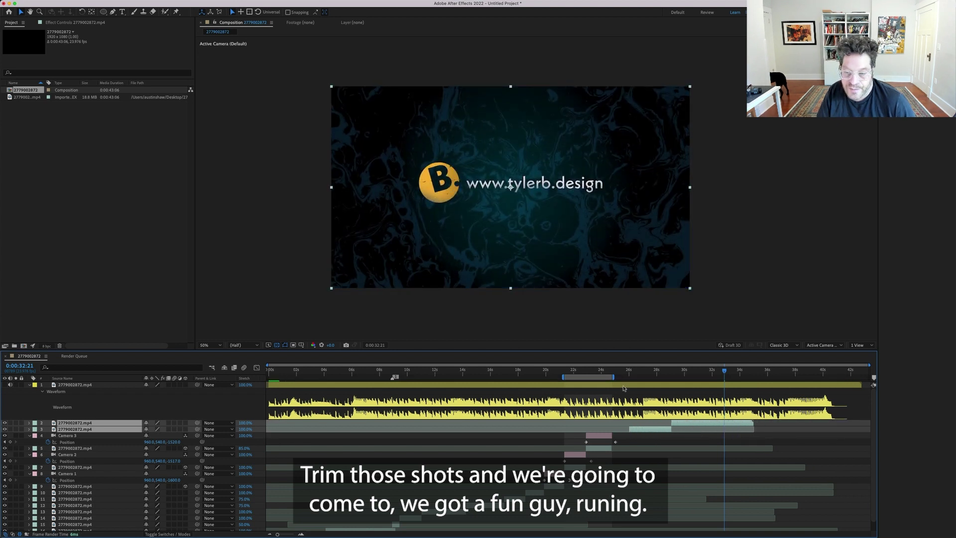
mouse_move(601, 372)
mouse_down()
mouse_move(651, 371)
mouse_move(600, 371)
mouse_move(608, 370)
mouse_up()
click(657, 444)
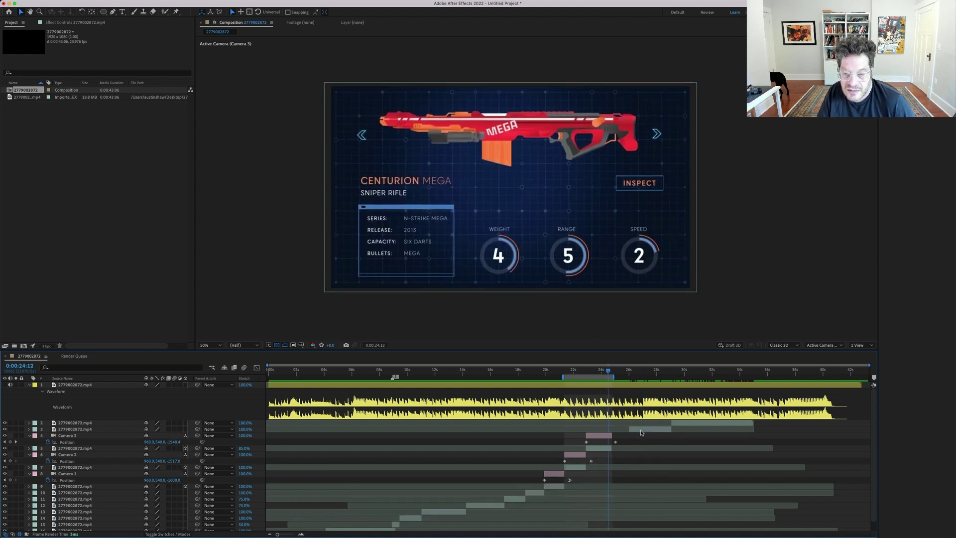
Place the "Vote!" and "Mash" shot directly after the sniper rifle shot, extend the work area to 0:00:27:19, and preview.
drag(641, 432, 623, 433)
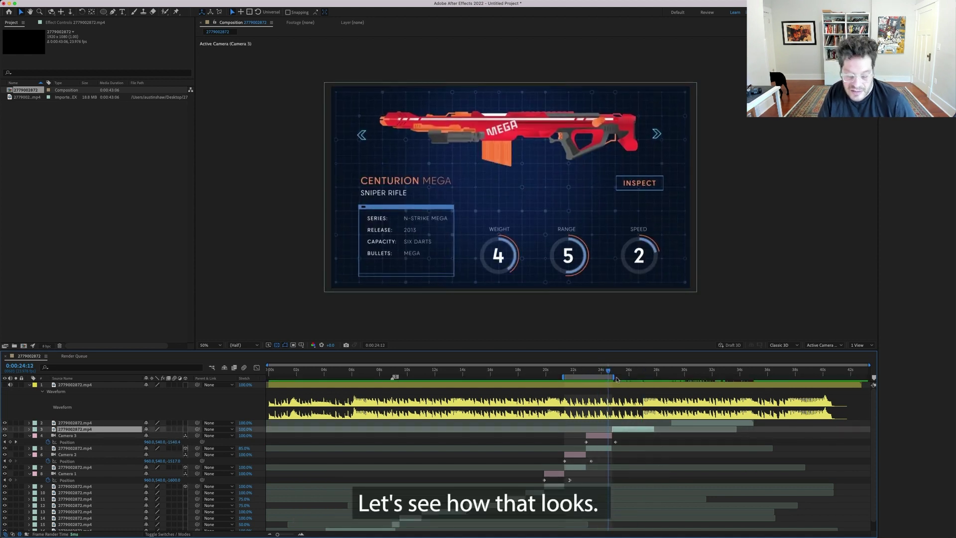
key(space)
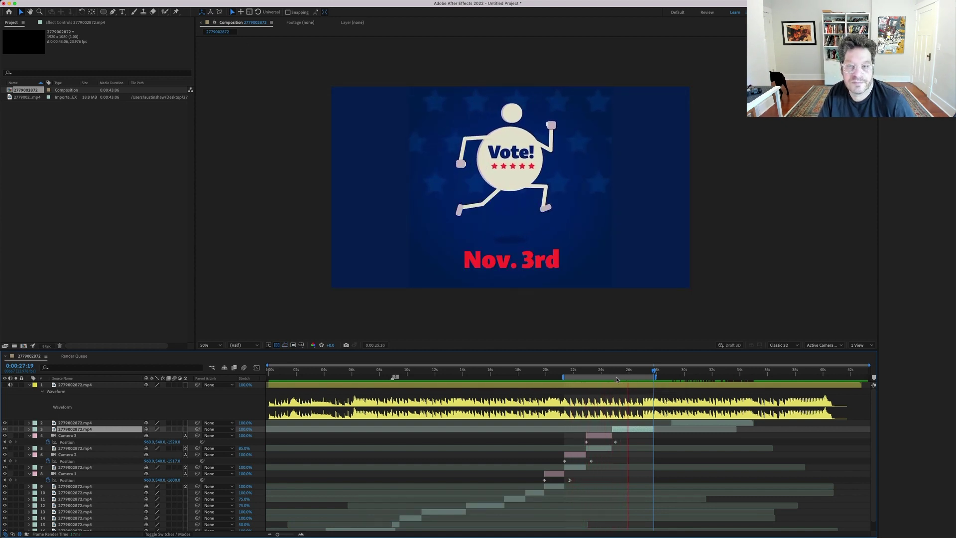
key(space)
Trim off the "Vote!" part so the shot starts with "Mash" at 0:00:25:23, and slide the last two shots earlier to meet the rifle shot.
mouse_move(637, 369)
mouse_down()
mouse_move(605, 371)
mouse_move(641, 373)
mouse_move(630, 369)
mouse_up()
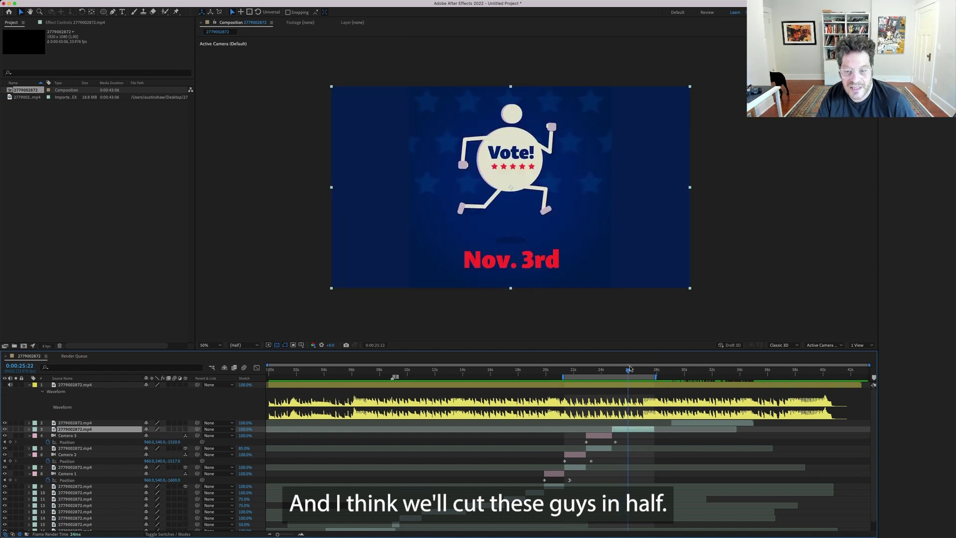
key(Page_Down)
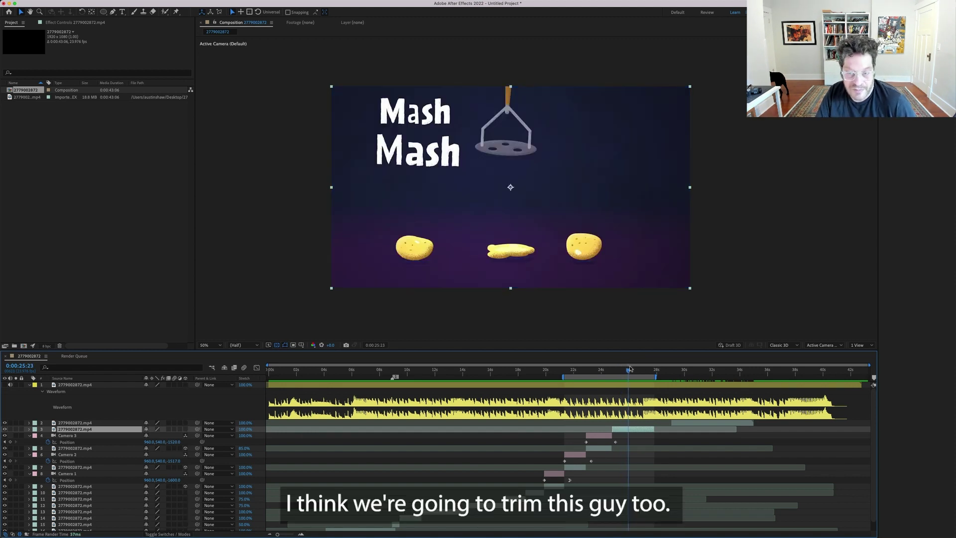
key(alt+shift+p)
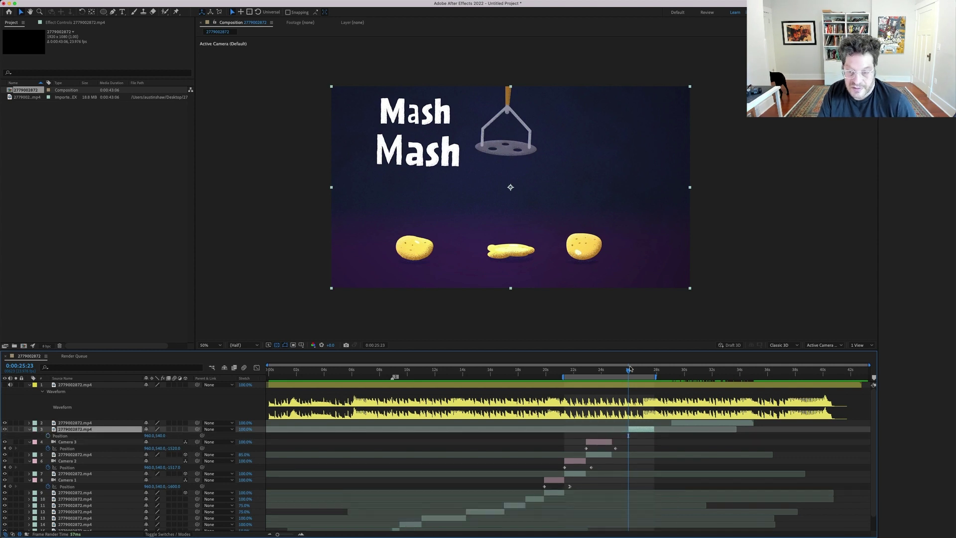
shift+click(689, 423)
drag(689, 423, 678, 425)
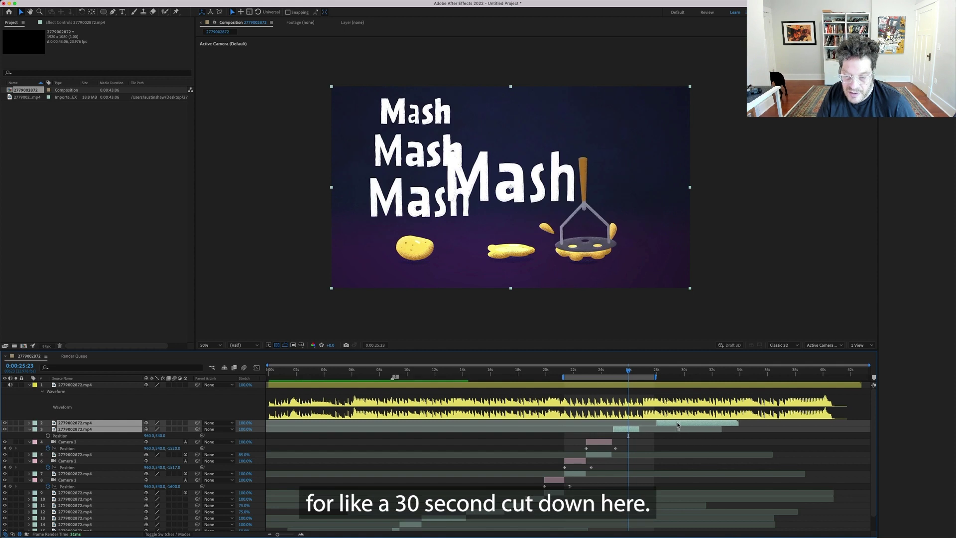
Slide the "Mash" shot slightly earlier to meet the sniper rifle shot, end the work area at the "Mash" shot's end, and preview.
click(724, 449)
drag(620, 429, 619, 429)
drag(603, 374, 612, 373)
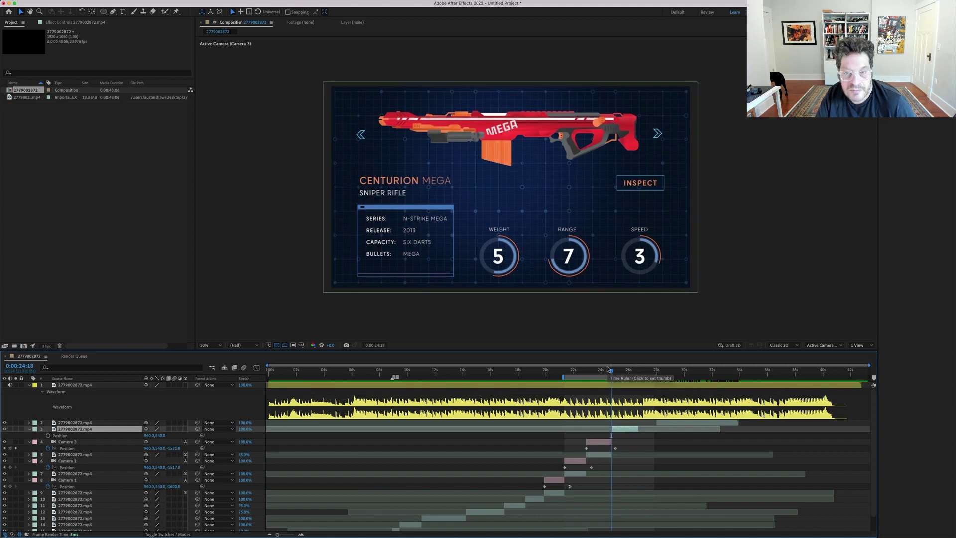
key(Page_Down)
key(Page_Down)
key(Page_Down)
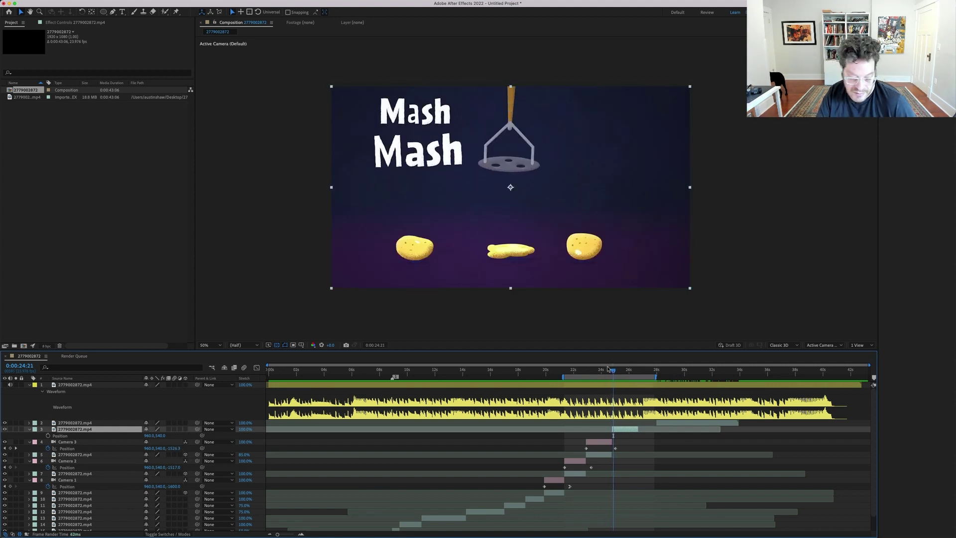
key(o)
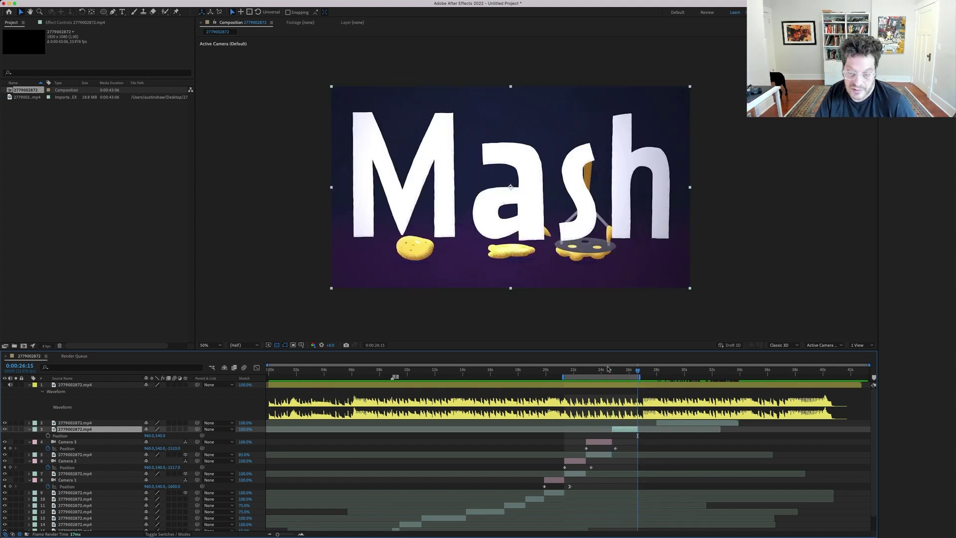
key(space)
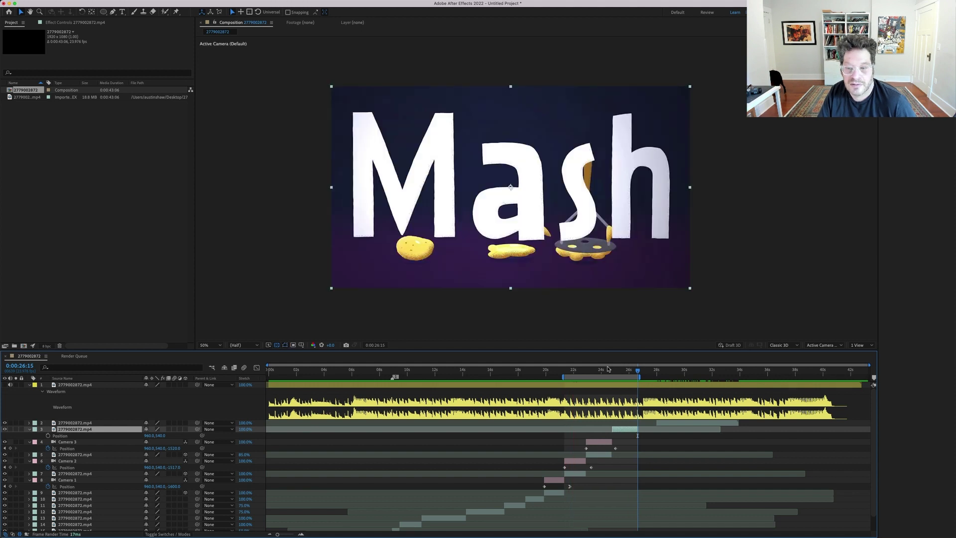
key(space)
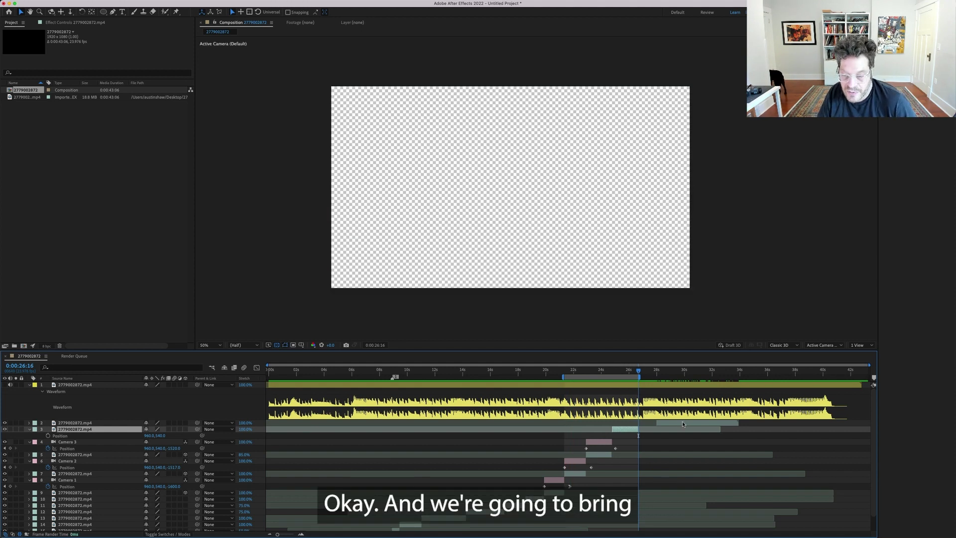
Slide the MCU slot machine shot earlier to start at 0:00:26:16, and split it at 0:00:29:21 where the website end card begins.
drag(683, 424, 664, 424)
key(space)
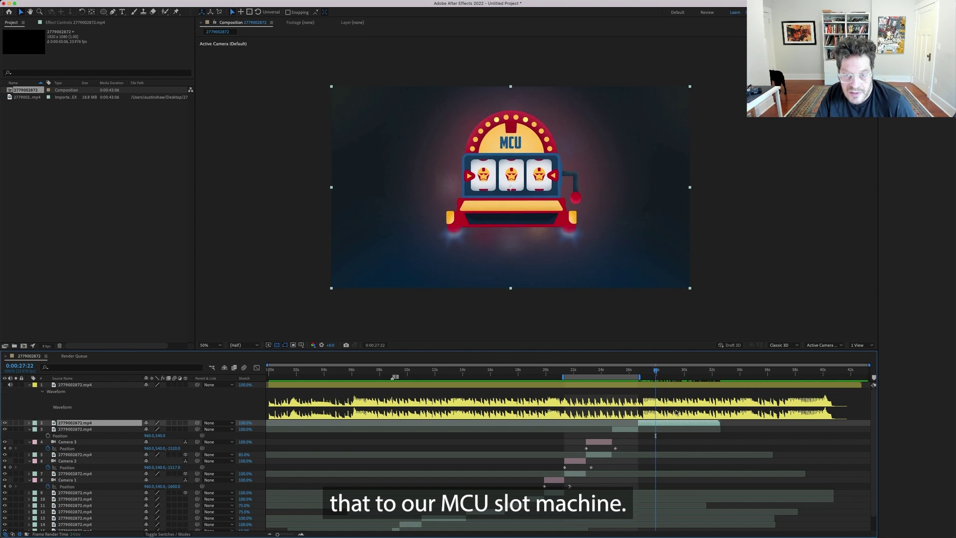
key(shift+Page_Down)
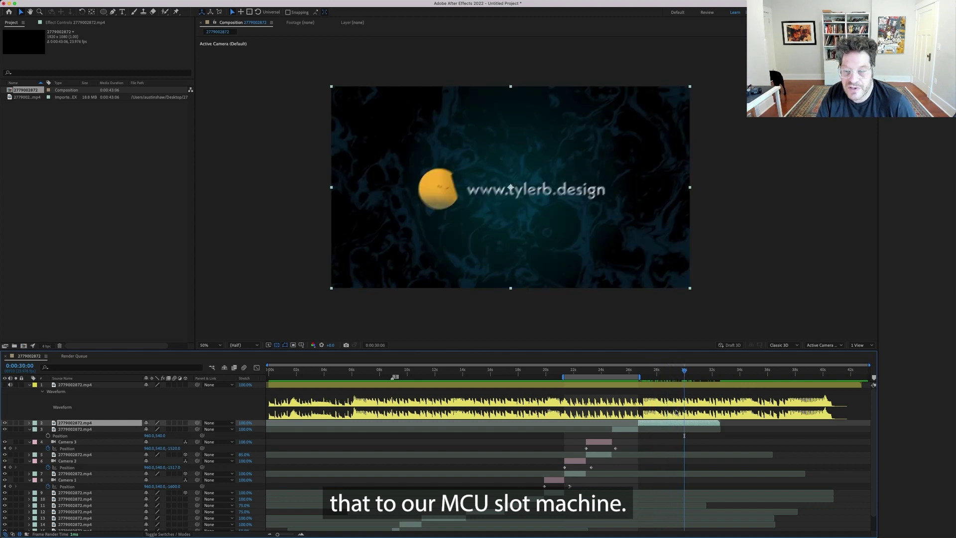
key(Page_Up)
key(Page_Up)
key(Page_Up)
key(Page_Up)
key(Page_Up)
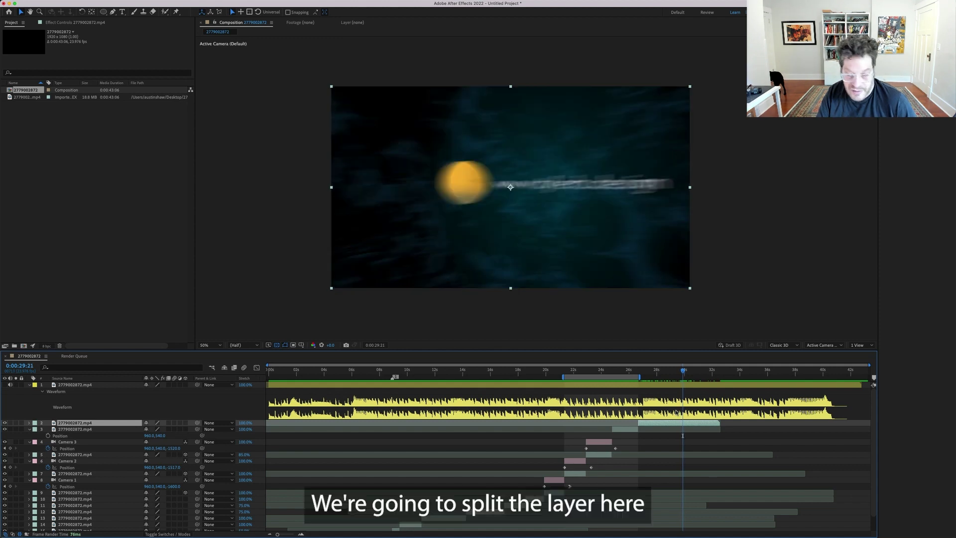
key(ctrl+shift+d)
Make the MCU slot machine shot a 3D layer and add a new camera starting at 0:00:26:16.
click(661, 429)
key(i)
key(p)
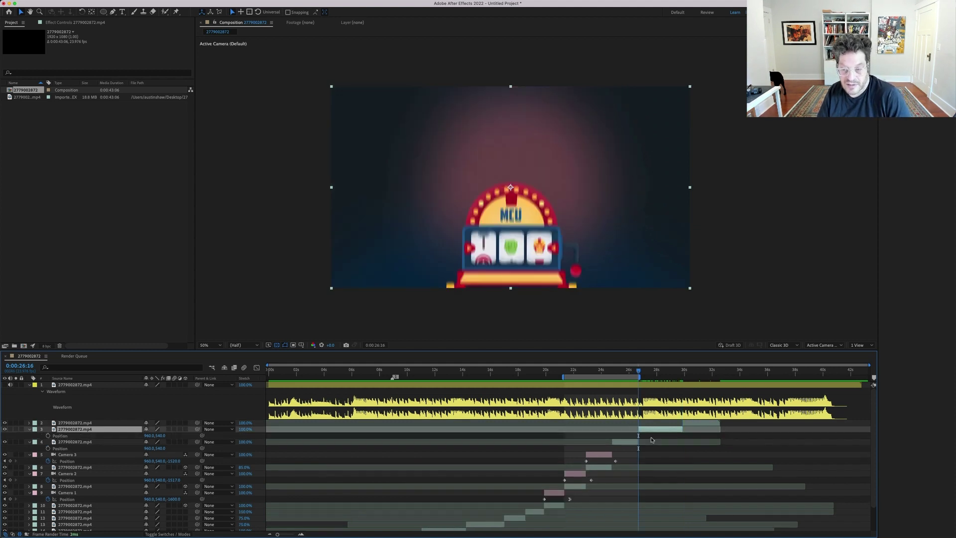
click(47, 436)
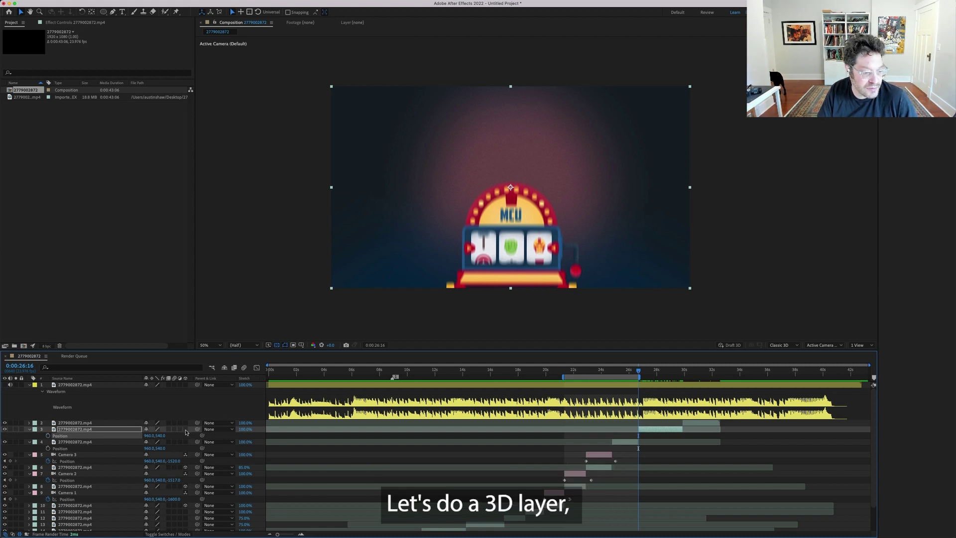
click(186, 429)
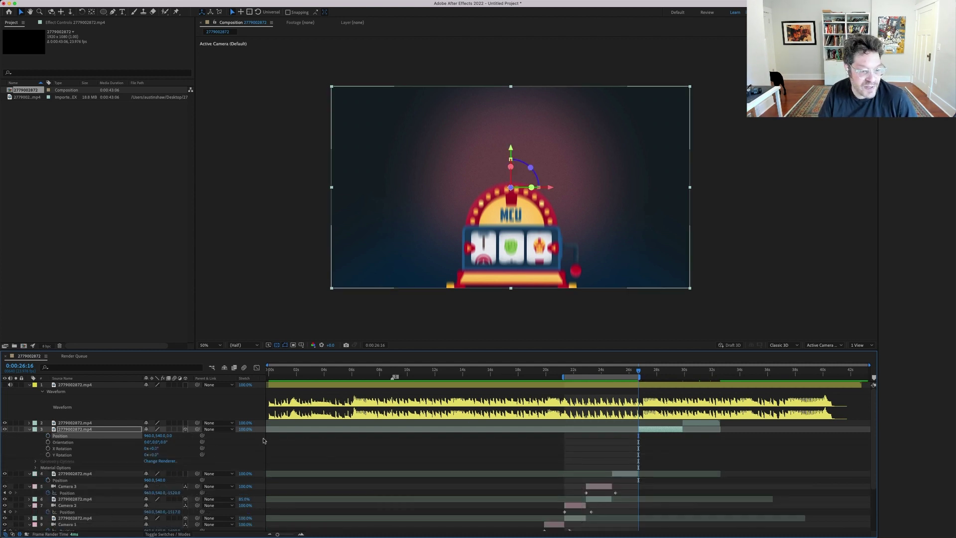
right_click(263, 440)
mouse_move(270, 441)
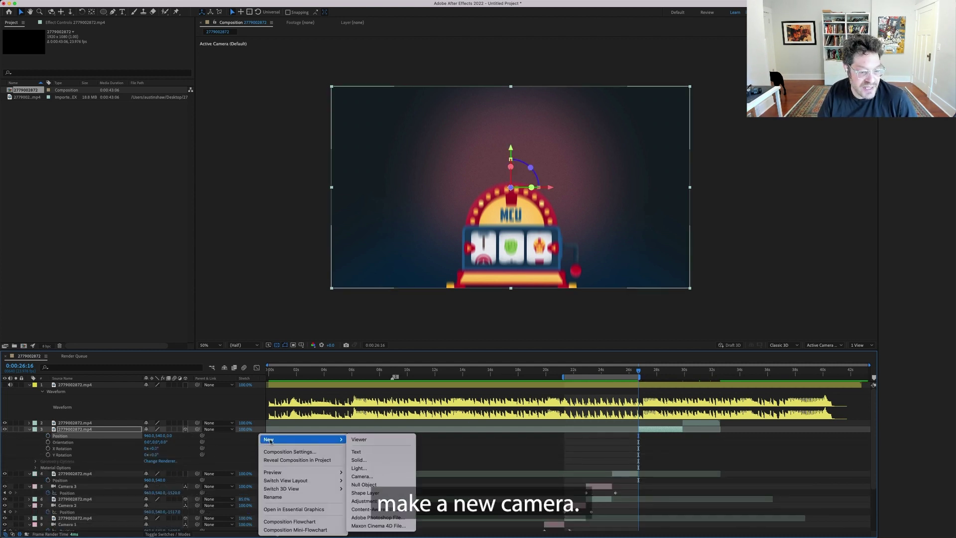
click(371, 476)
key(Return)
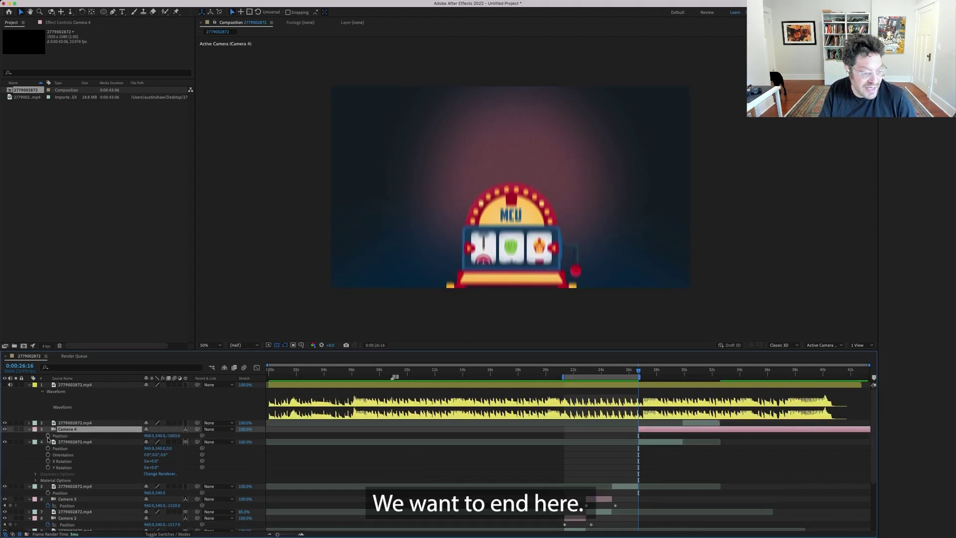
Animate the new camera as a 20-frame pullback, from Z position -828 at 0:00:26:16 to -1600 at 0:00:27:12.
click(48, 436)
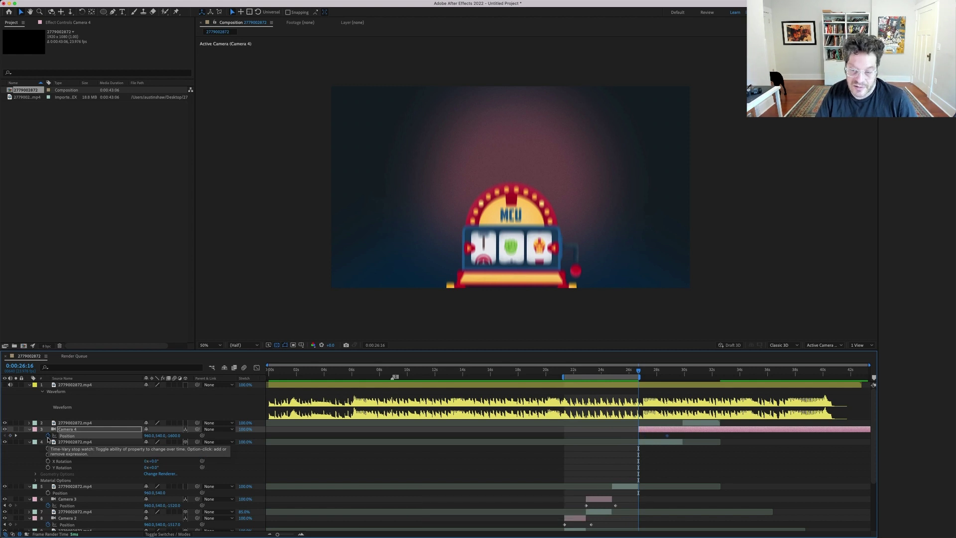
drag(173, 435, 610, 399)
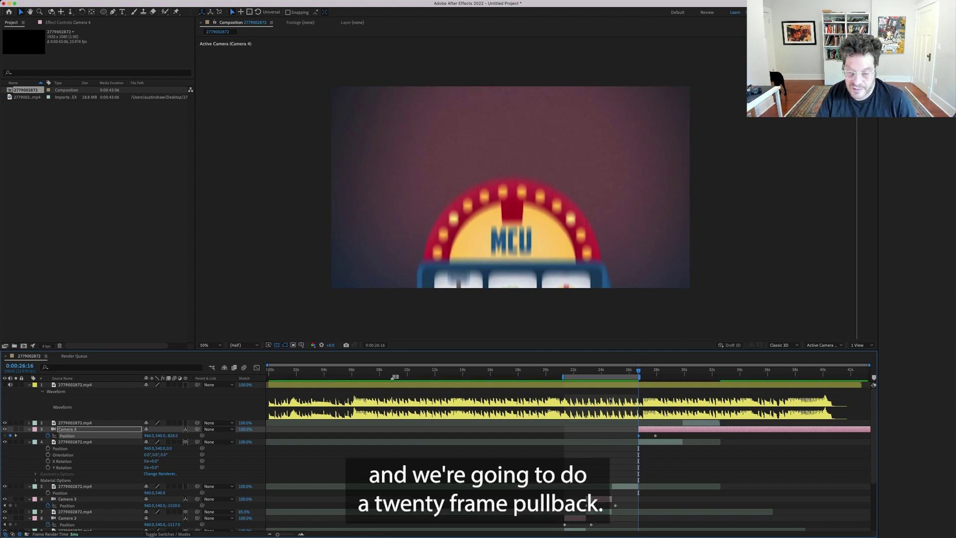
key(shift+Page_Down)
key(shift+Page_Down)
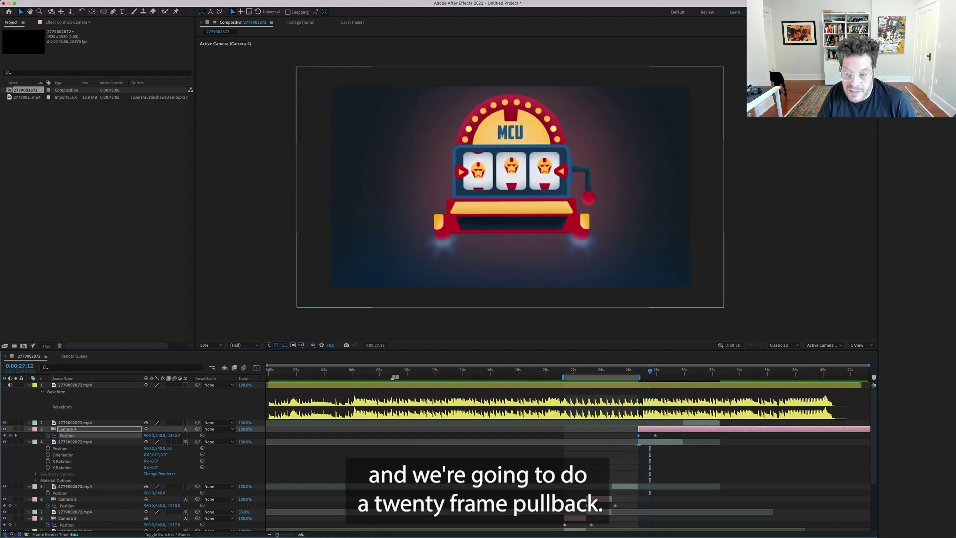
drag(655, 436, 649, 436)
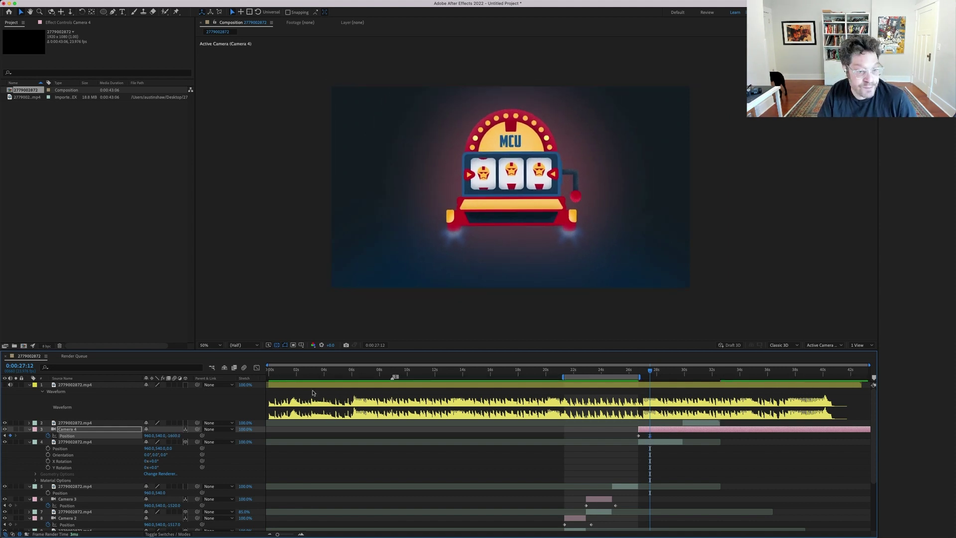
Ease the pullback's end keyframe with 100% influence, start the work area at 0:00:26:16, and preview the camera move.
click(256, 368)
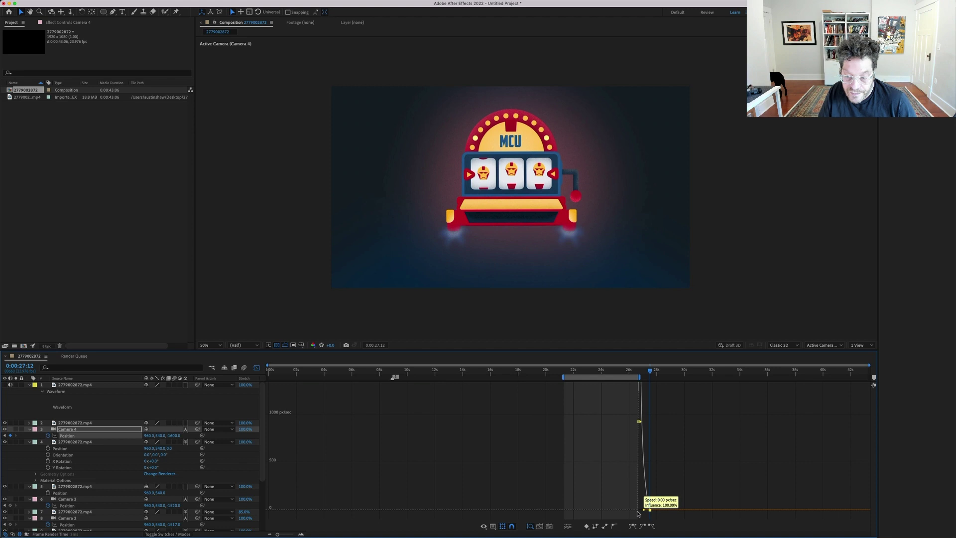
key(shift+F3)
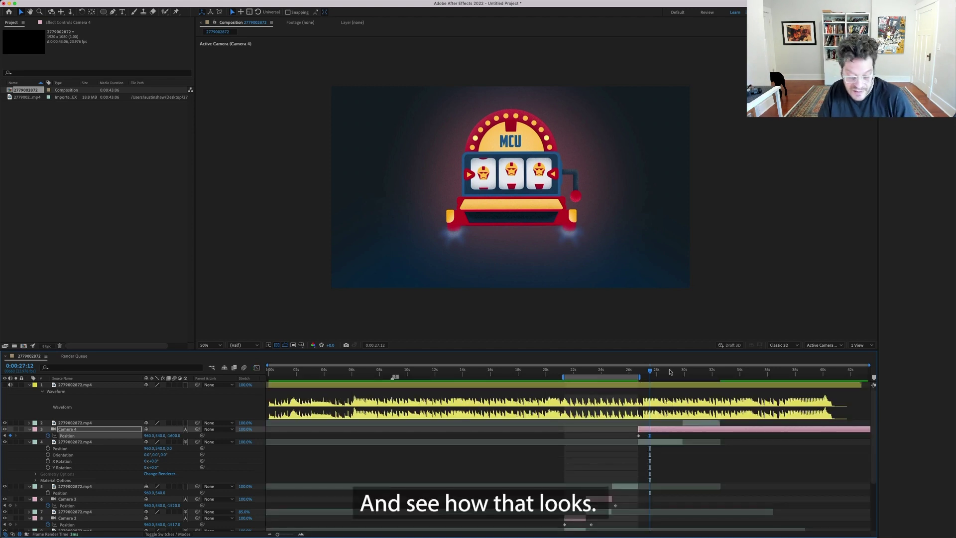
key(j)
key(b)
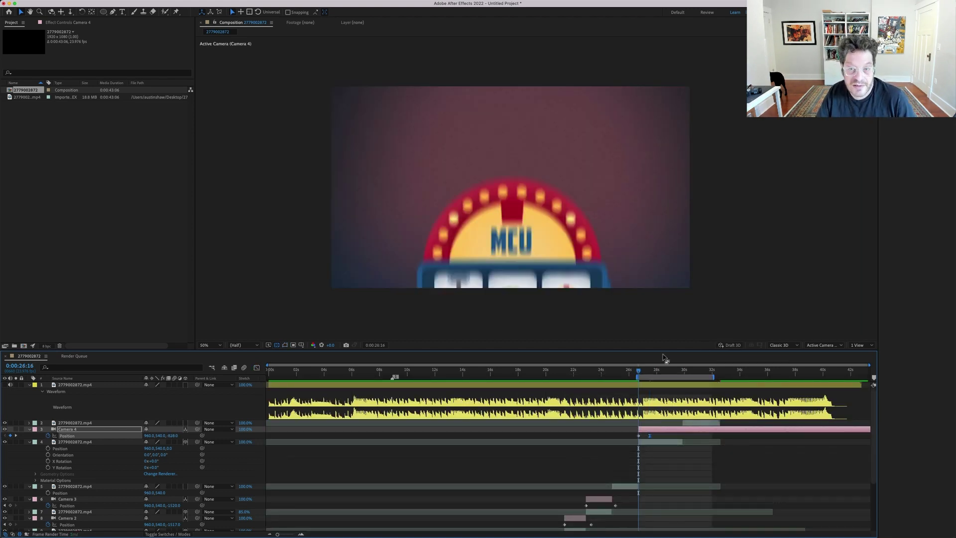
key(space)
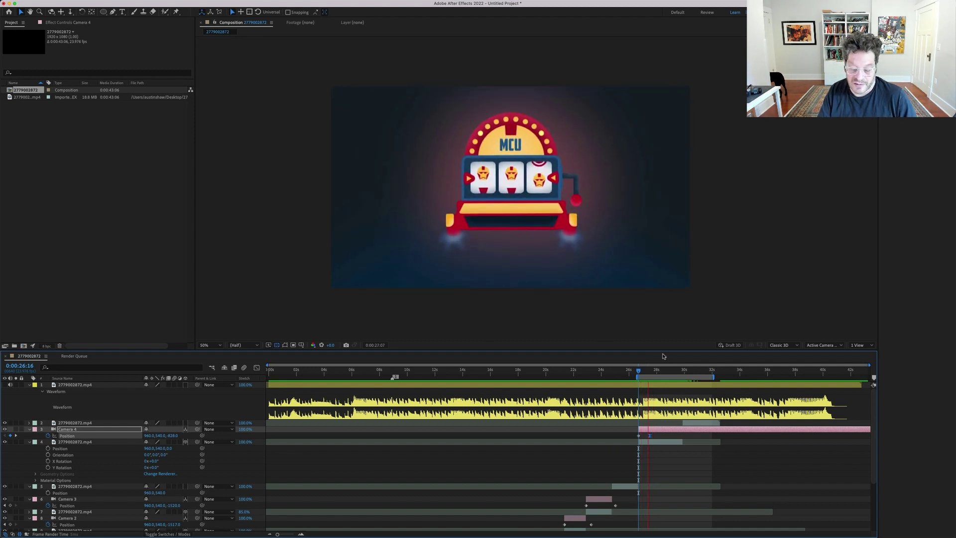
key(space)
key(equal)
key(equal)
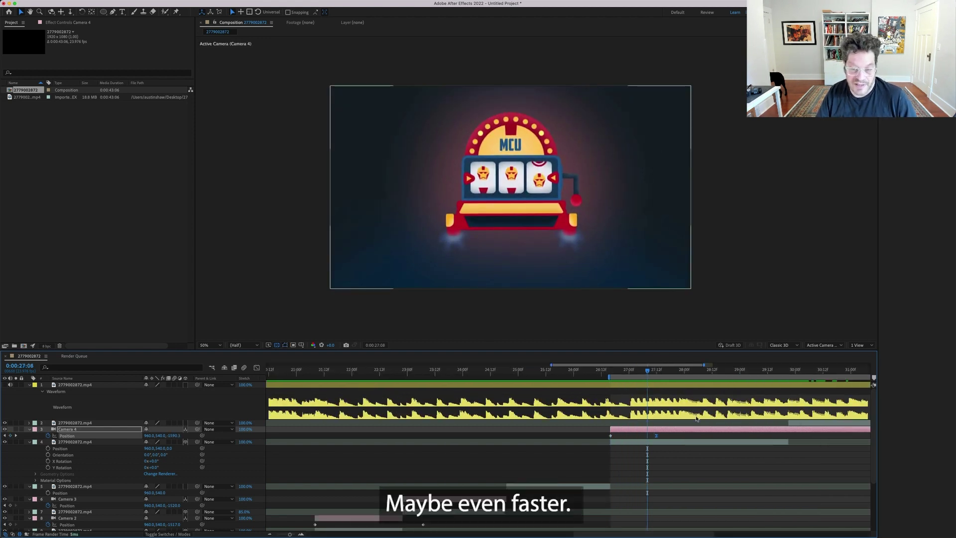
key(space)
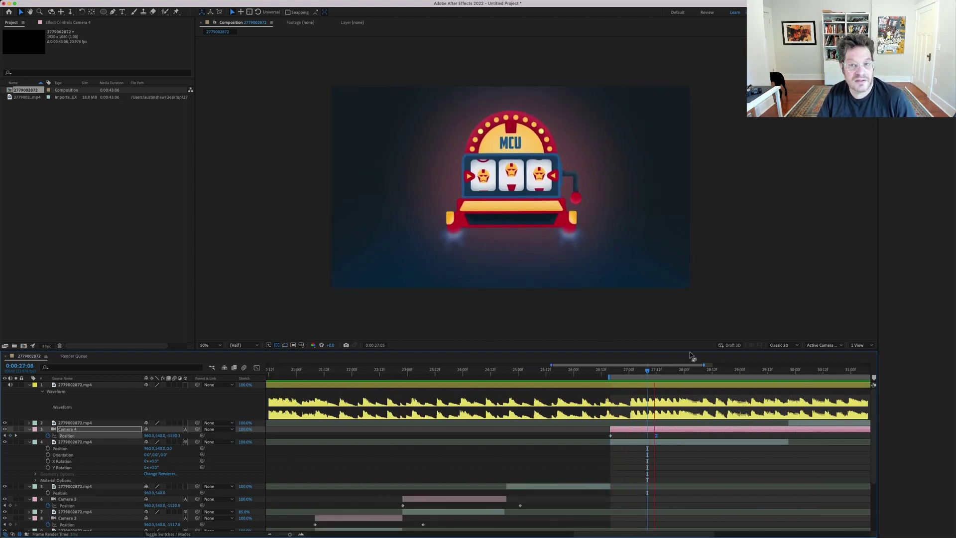
key(space)
key(k)
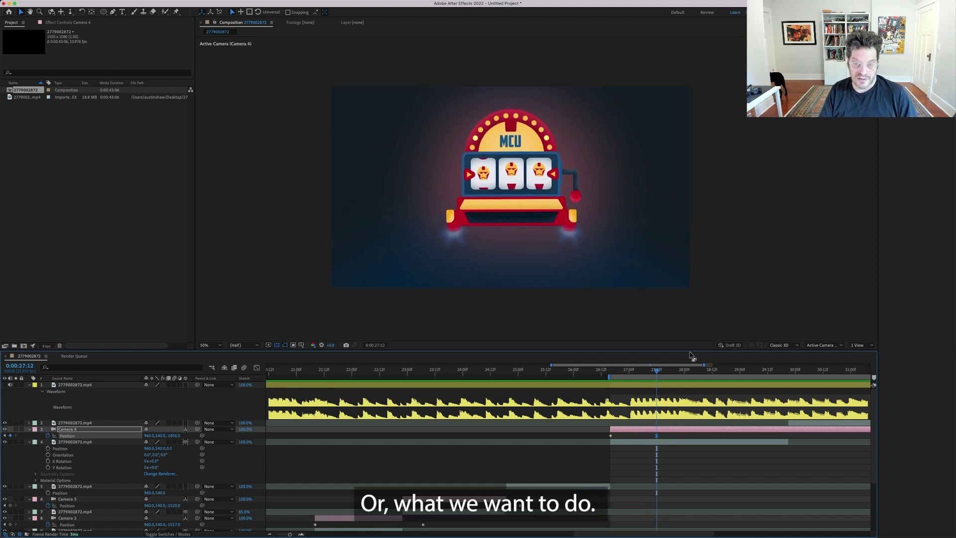
Try to reframe the pullback's start on the whole slot machine by moving the camera to Y position 766, and preview.
drag(671, 367, 615, 369)
key(j)
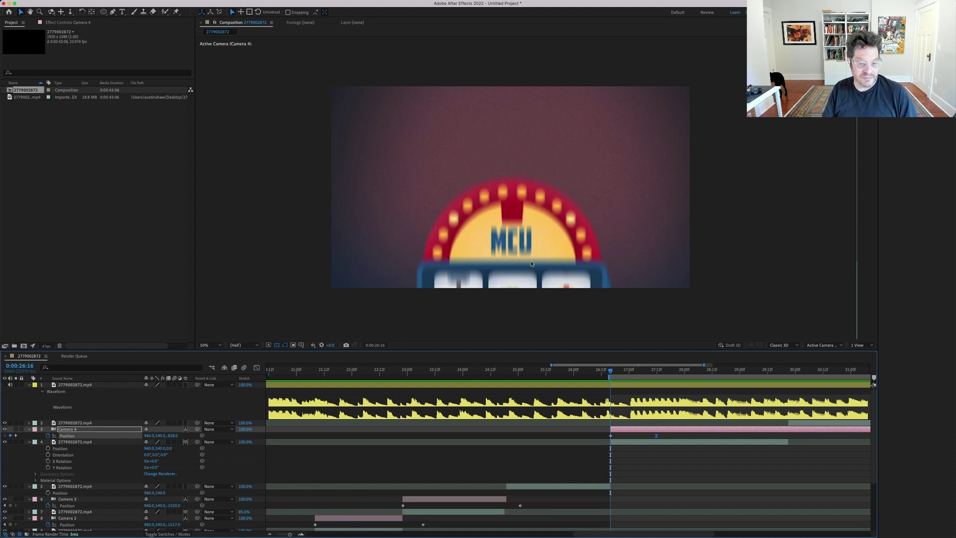
key(c)
drag(514, 190, 516, 115)
key(space)
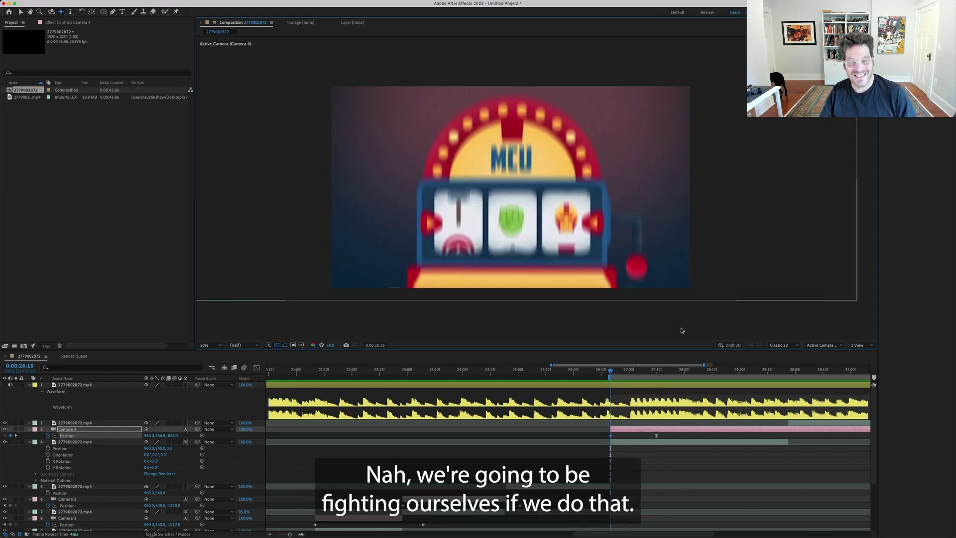
key(space)
key(space)
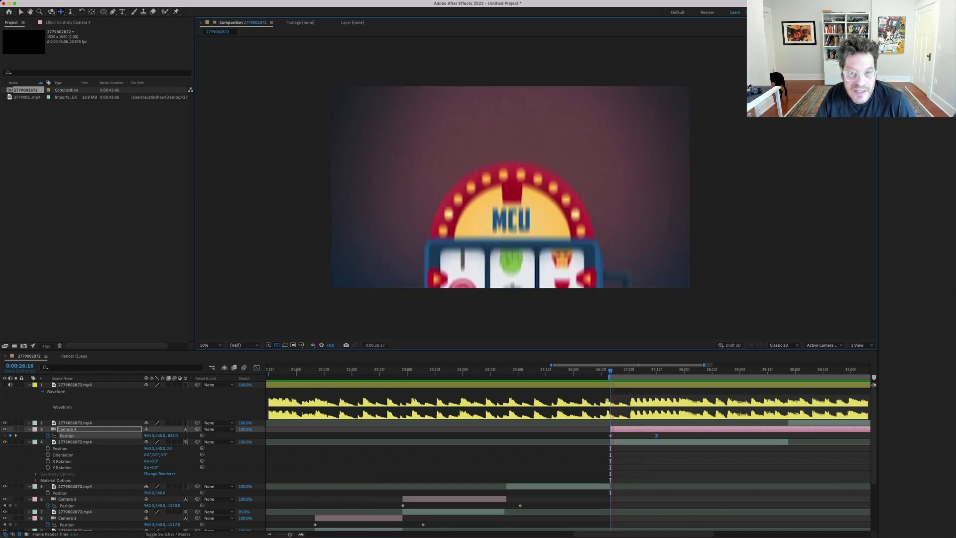
key(space)
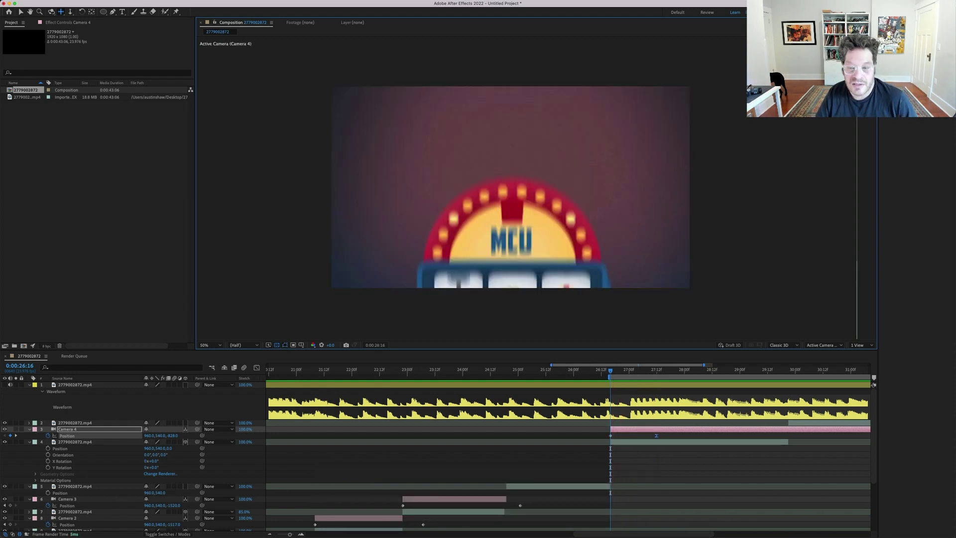
Set the camera's Z position at 0:00:27:12 to -1385 so the pullback finishes closer, and split the camera layer there.
click(656, 367)
drag(174, 435, 242, 422)
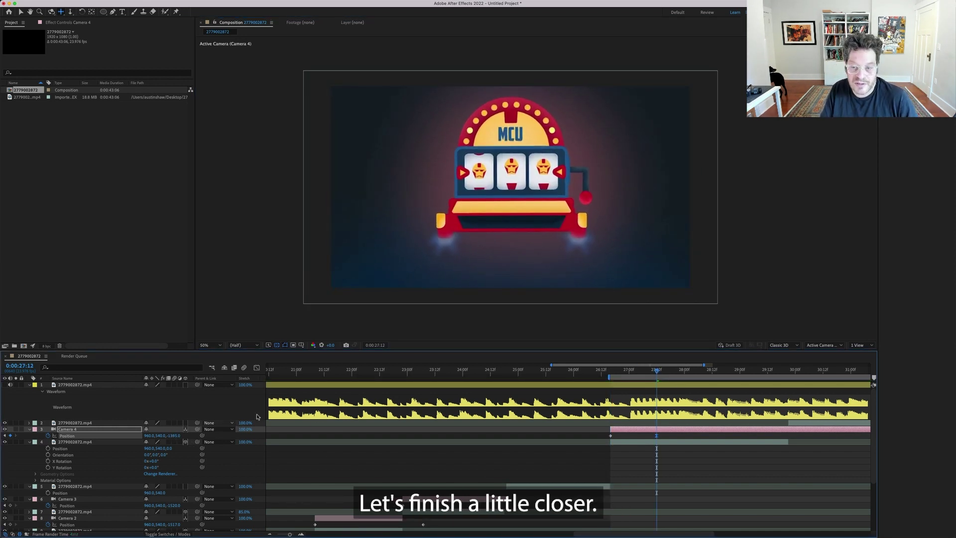
drag(693, 478, 548, 477)
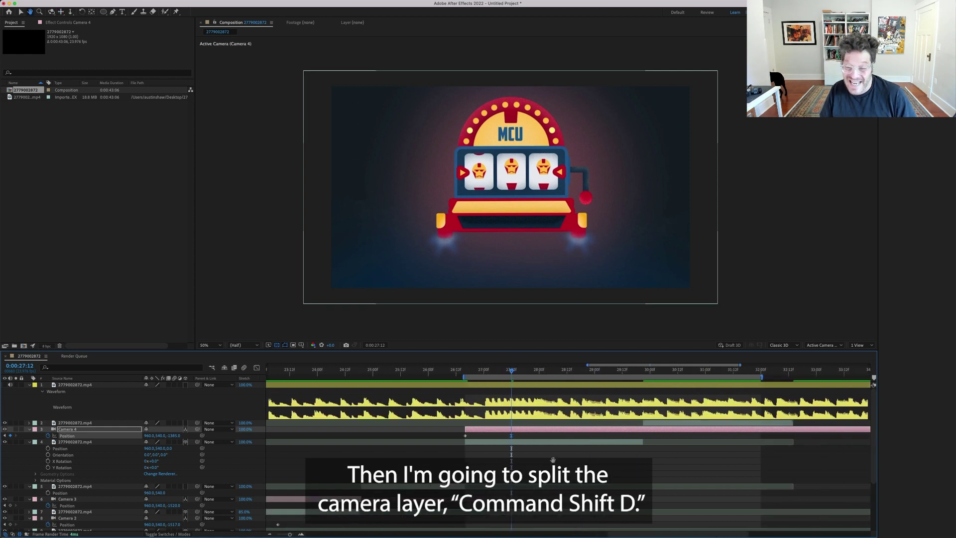
key(super+shift+d)
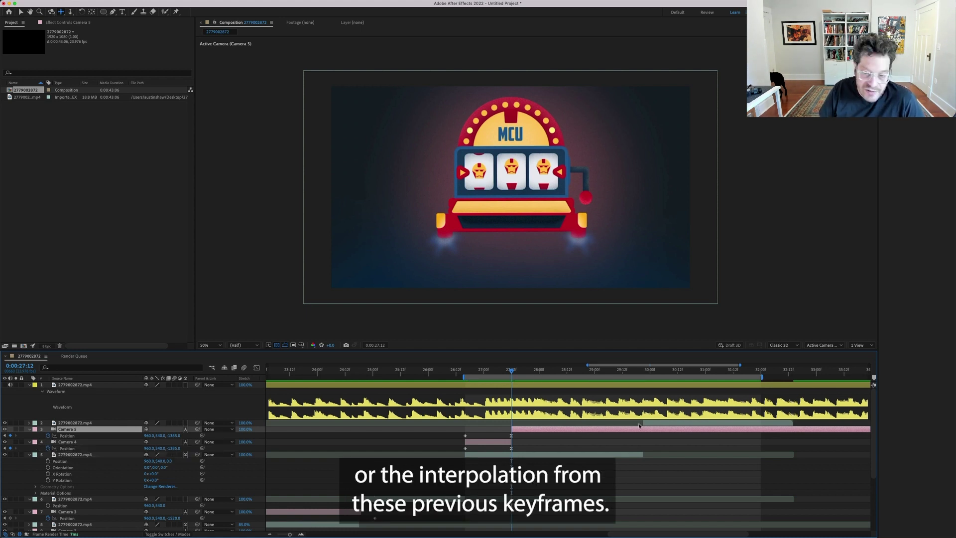
Re-key the second camera's position at 0:00:27:12 without the old easing, drift it to Z -1508 at 0:00:29:20, and preview.
click(49, 436)
click(48, 436)
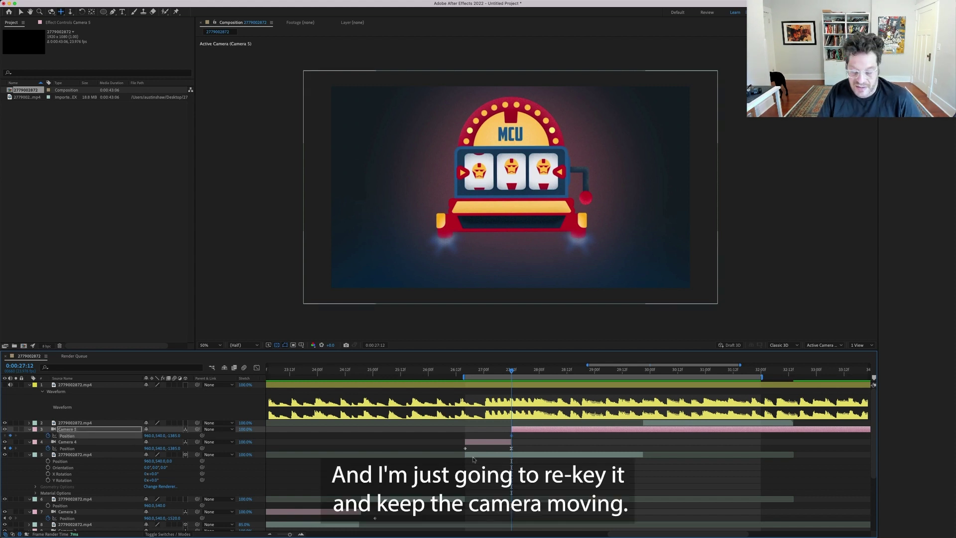
key(shift+Page_Down)
key(shift+Page_Down)
key(shift+Page_Down)
key(shift+Page_Down)
key(shift+Page_Down)
key(shift+Page_Down)
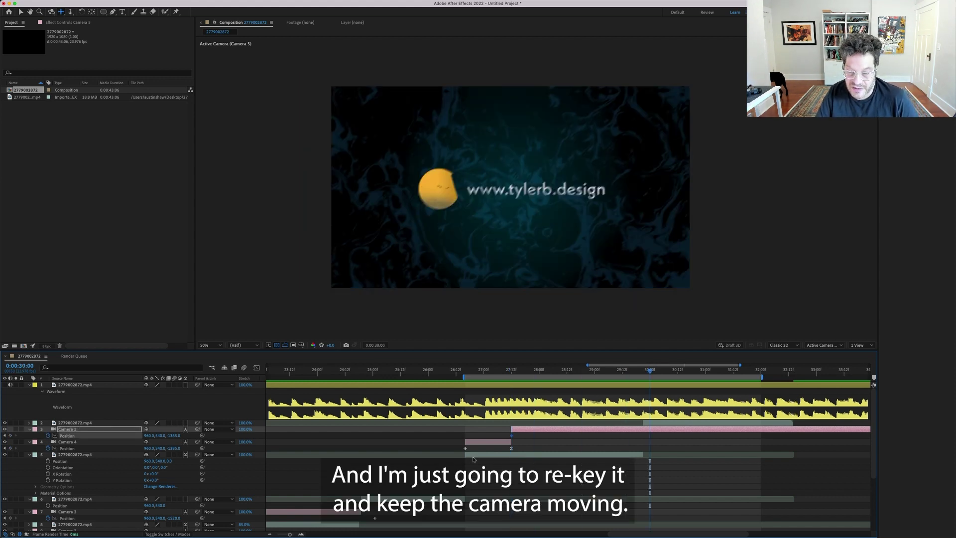
key(Page_Up)
key(Page_Up)
key(Page_Up)
key(space)
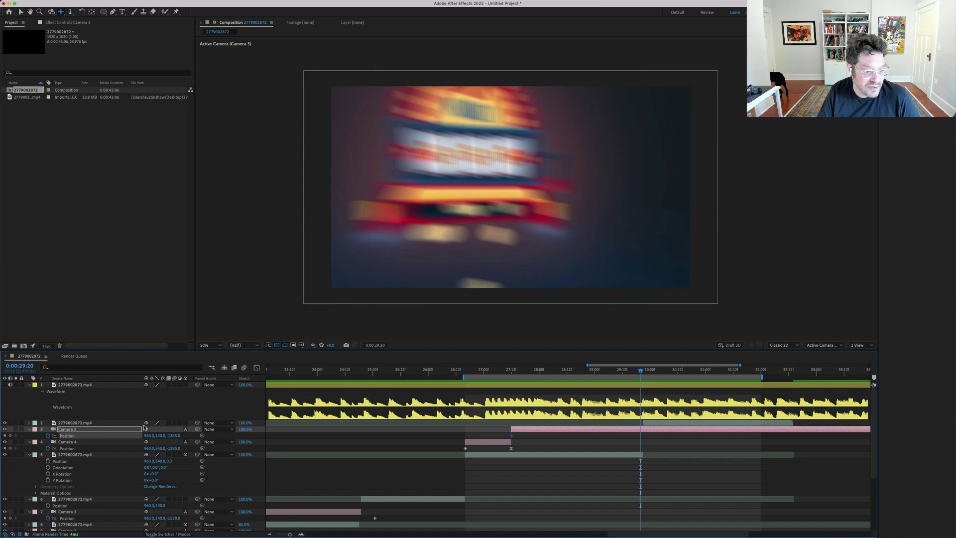
drag(174, 439, 119, 440)
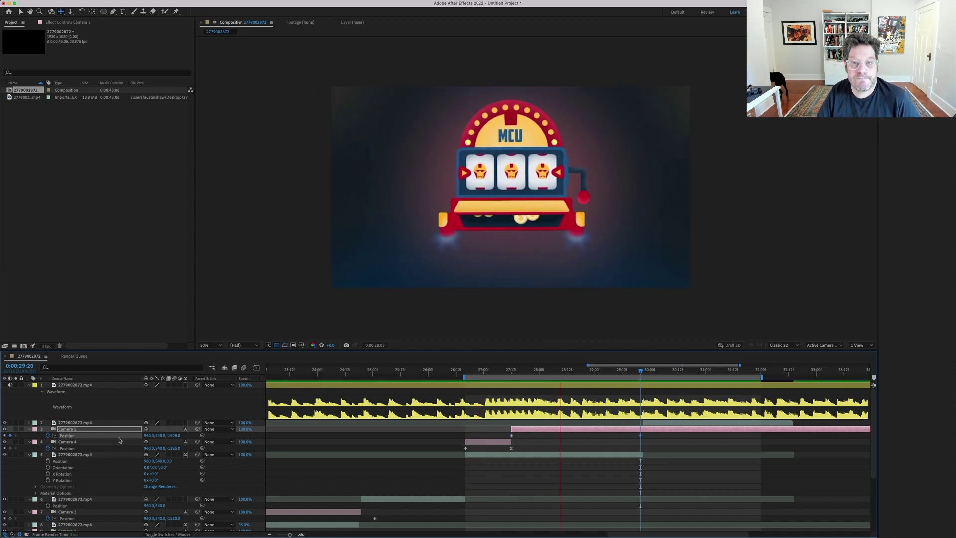
key(space)
click(497, 441)
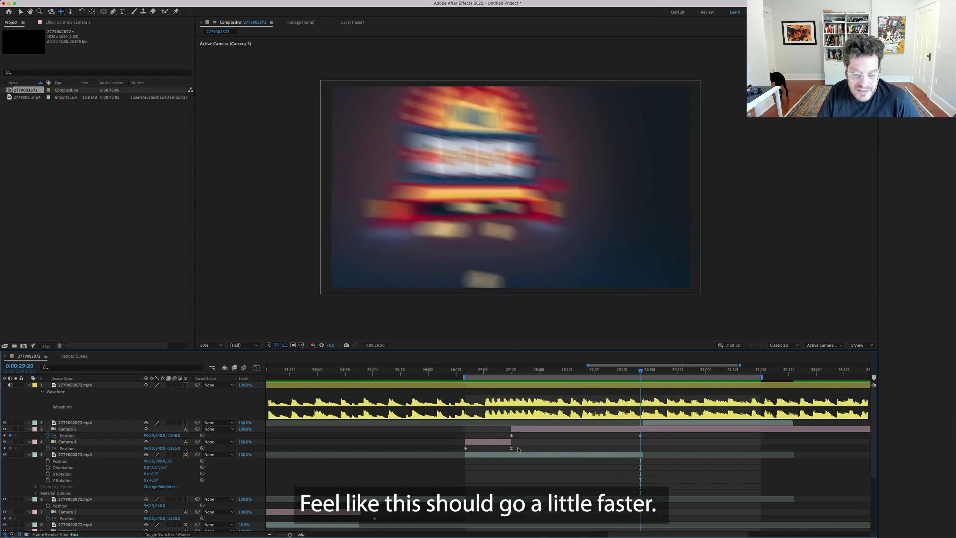
Speed up the pullback by moving its end keyframe and the cut between the two cameras to 0:00:27:02, and preview.
key(alt+shift+Left)
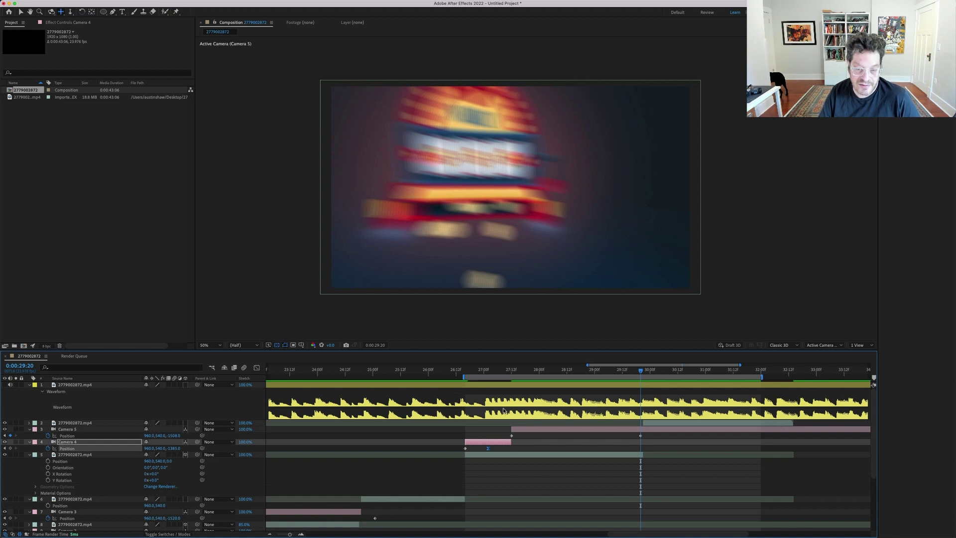
key(space)
key(space)
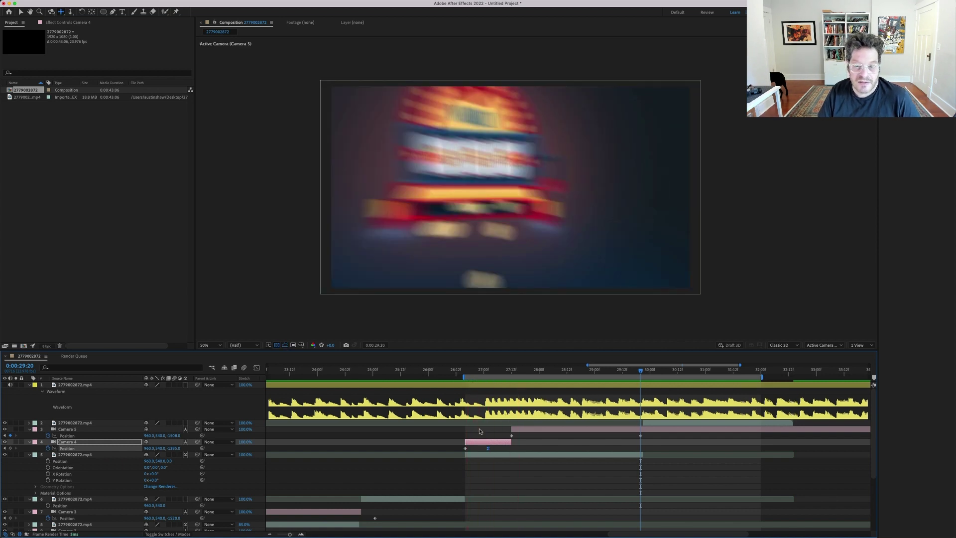
mouse_move(512, 441)
mouse_down()
mouse_move(488, 441)
mouse_move(508, 431)
mouse_up()
drag(618, 436, 663, 434)
key(space)
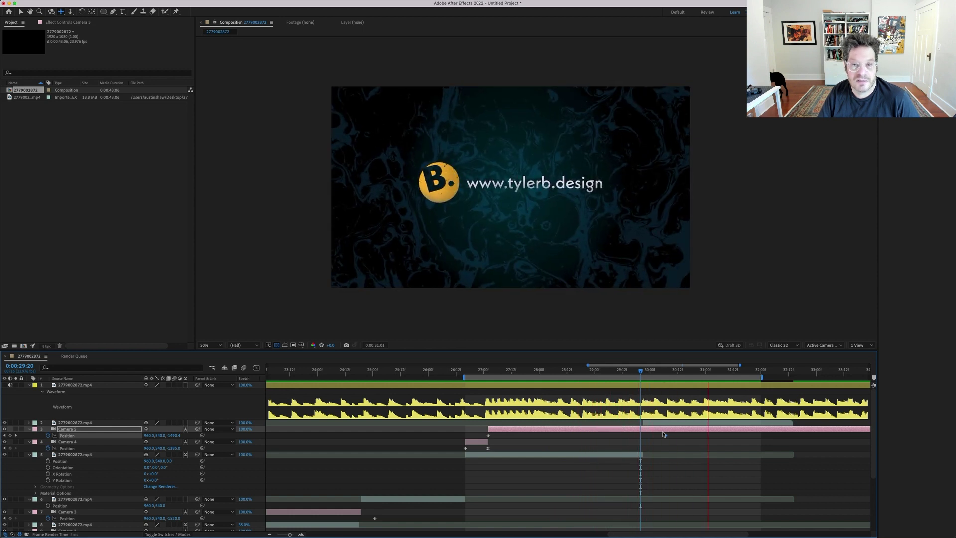
key(space)
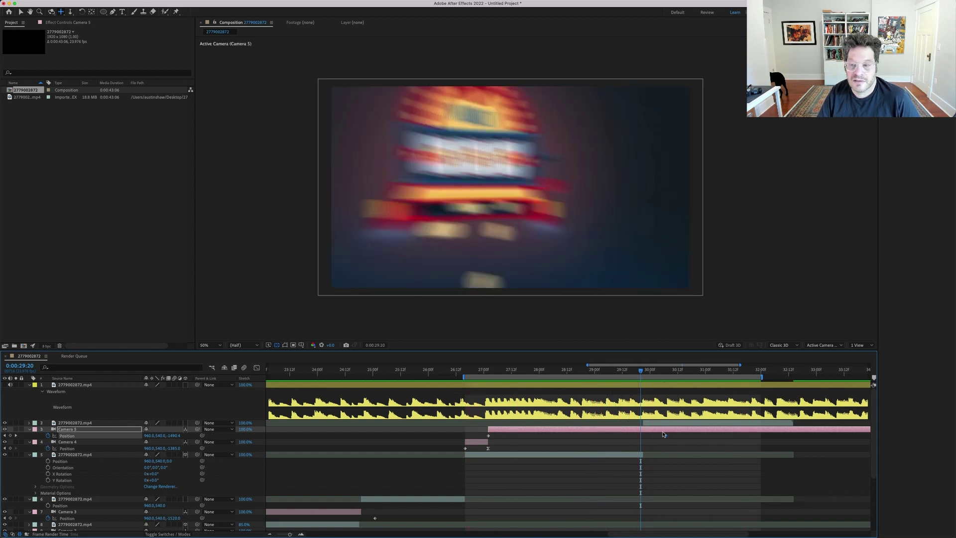
End the work area at the closing logo shot's end, keyframe the music's audio levels to fade out by 0:00:32:13, and preview.
click(762, 423)
key(o)
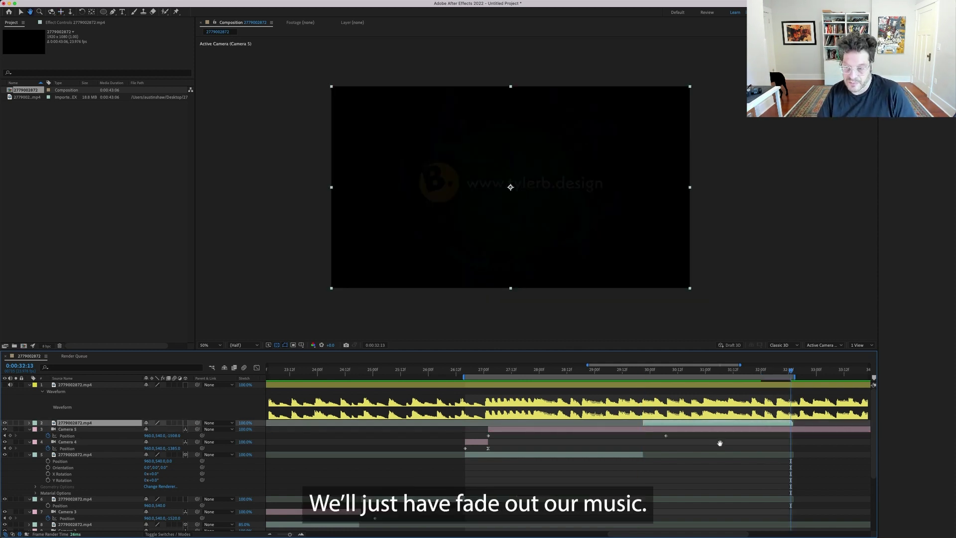
drag(769, 433, 645, 432)
click(643, 385)
key(l)
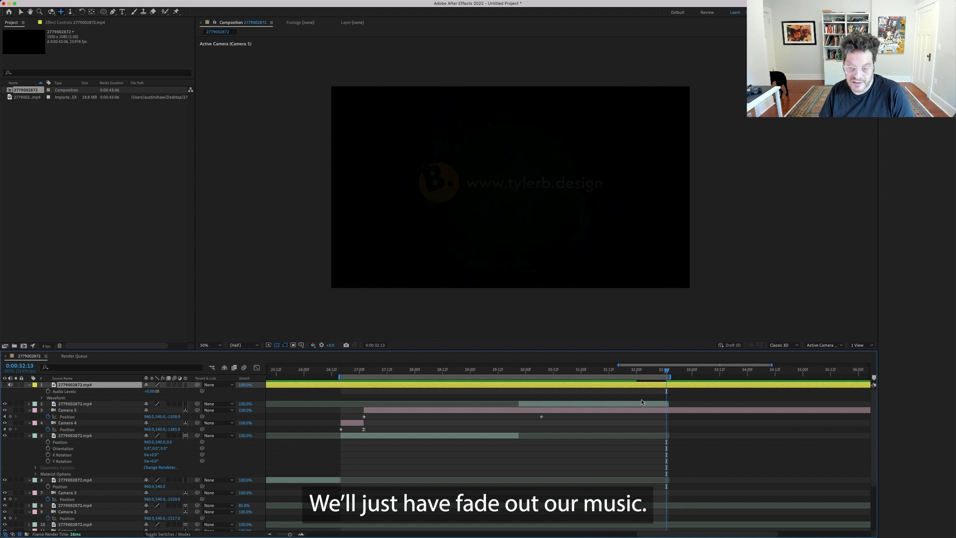
click(47, 391)
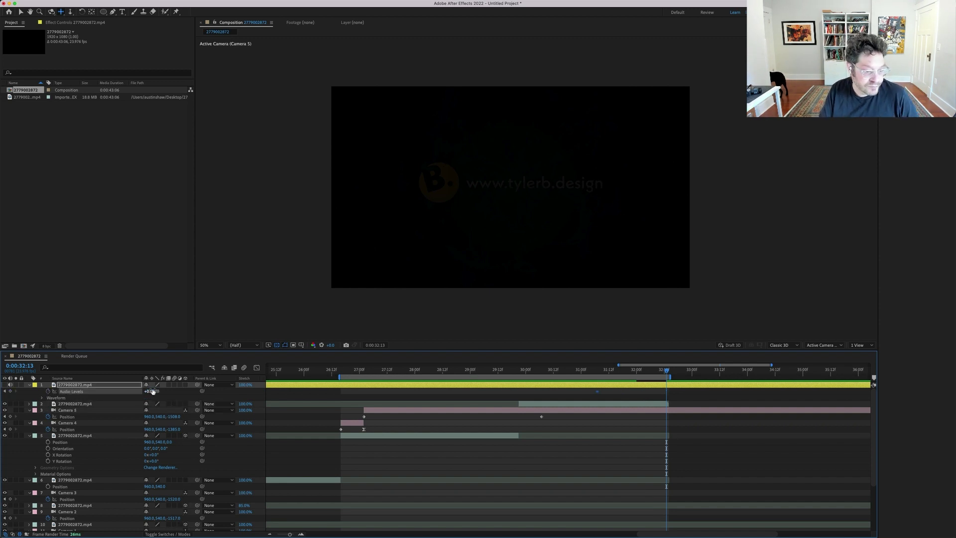
key(Return)
key(space)
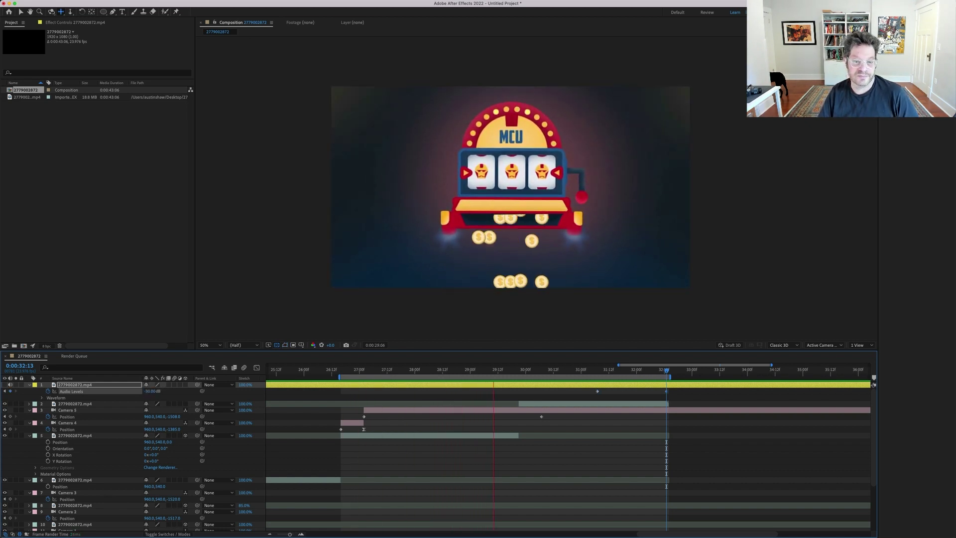
key(space)
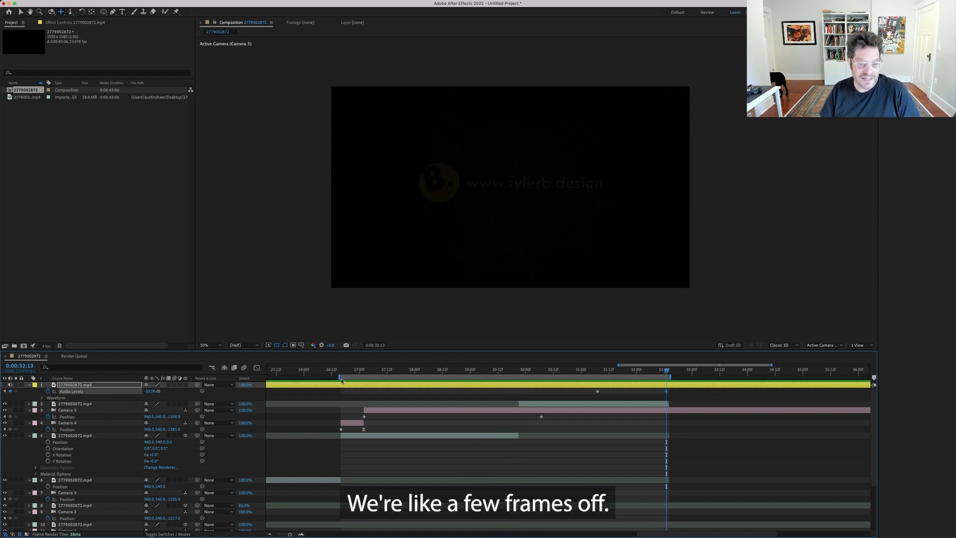
Shift the slot machine shot and its two cameras together to start at 0:00:26:23, and preview from 0:00:27:09.
drag(346, 371, 414, 375)
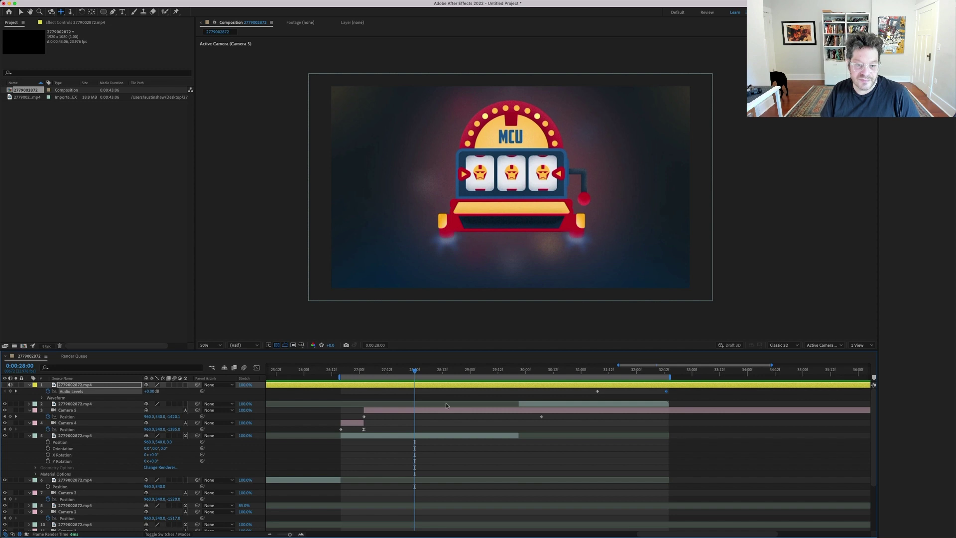
click(411, 435)
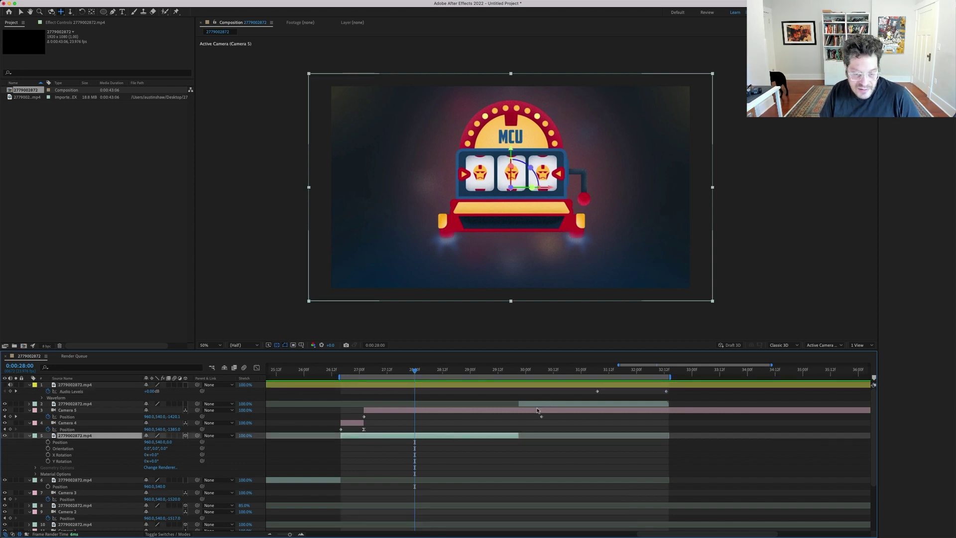
shift+click(411, 411)
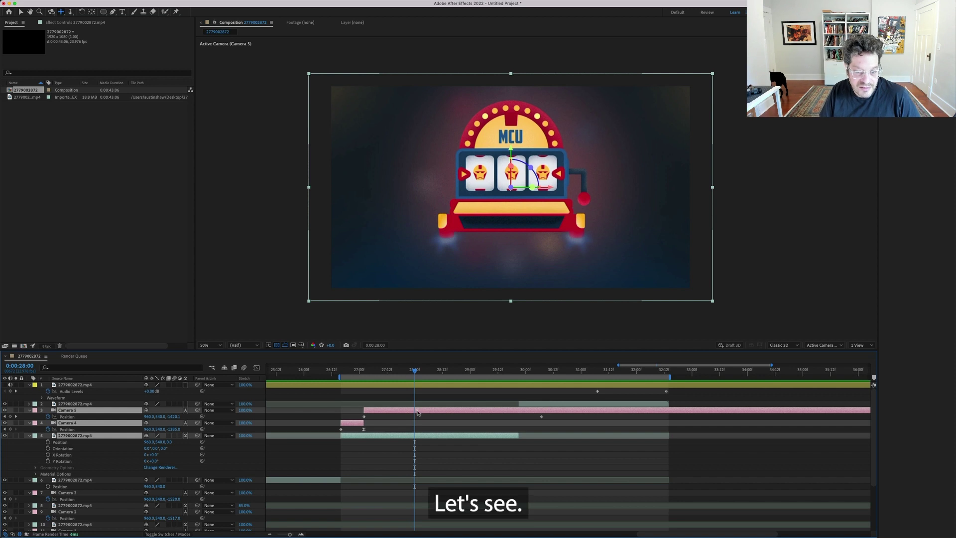
drag(421, 412, 436, 412)
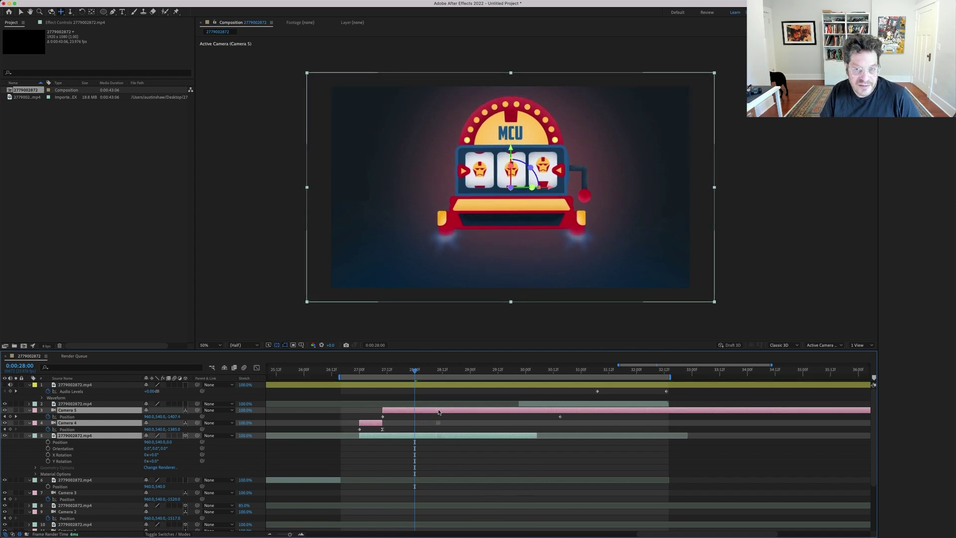
key(space)
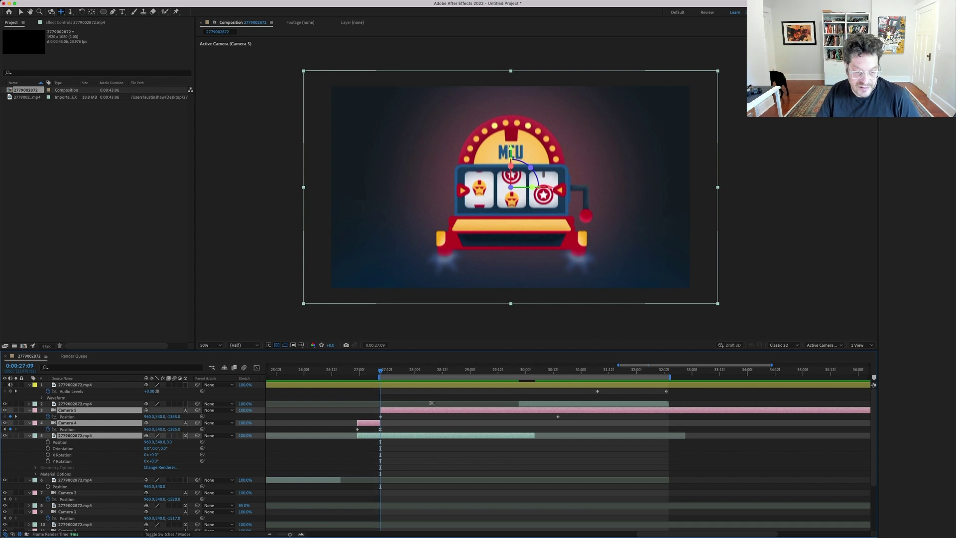
key(space)
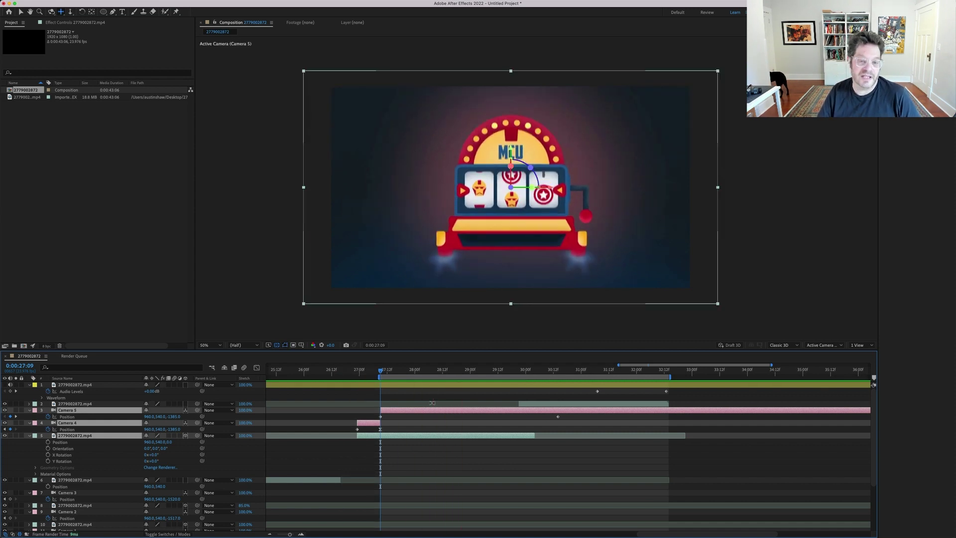
Set the sniper rifle shot's time stretch to 100% and extend its camera and end keyframe to cover the longer shot.
key(minus)
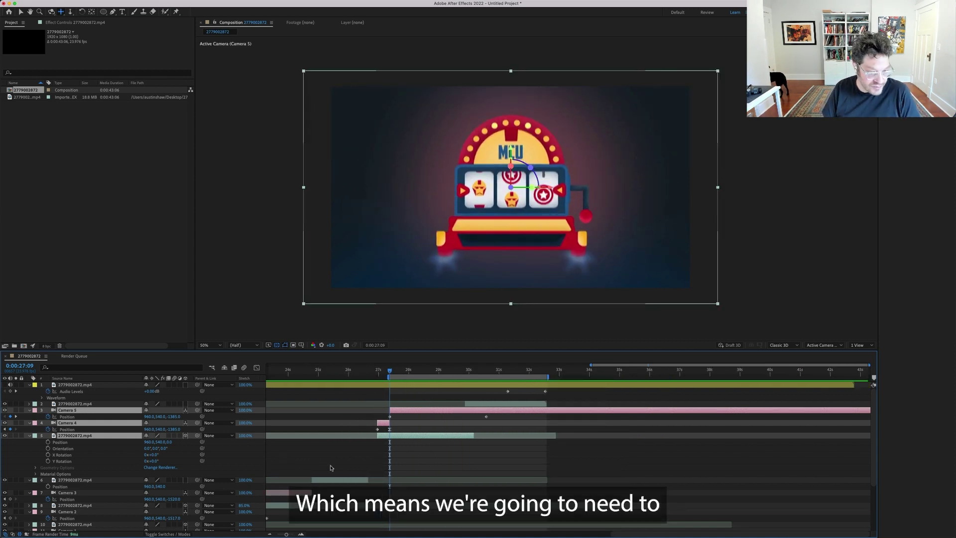
key(space)
drag(536, 478, 717, 444)
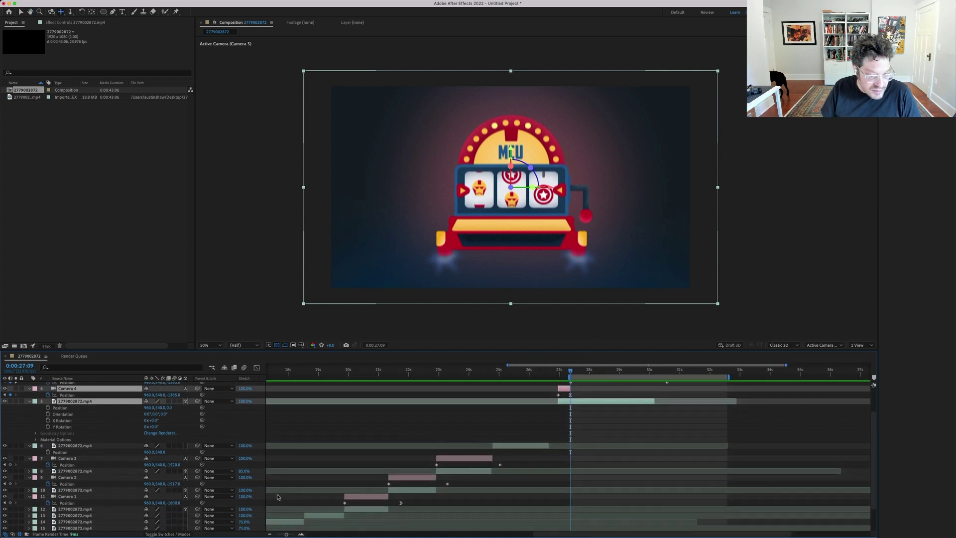
click(242, 470)
text(100)
key(Return)
drag(491, 458, 506, 464)
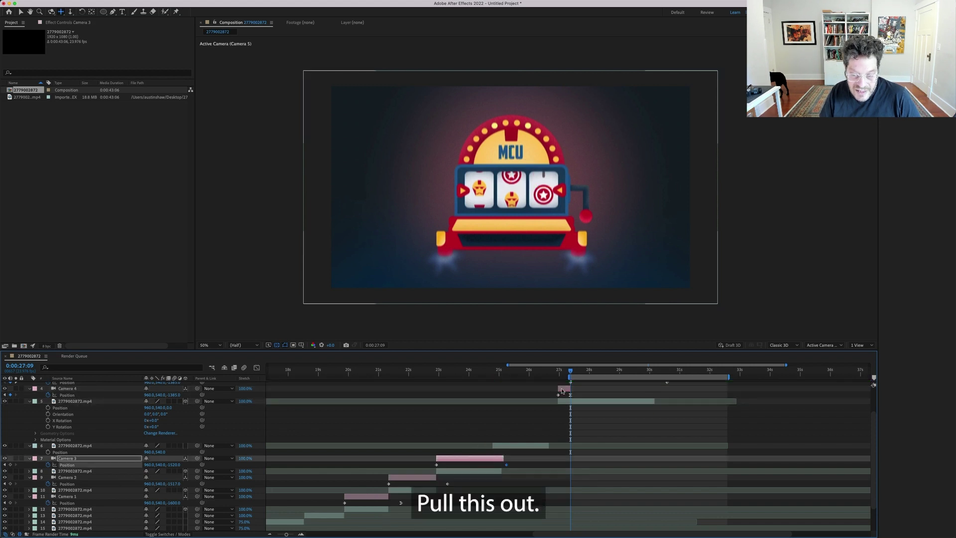
Slide the Mash shot later so it ends where the slot machine shot starts, and preview the sequence from 0:00:22:05.
click(550, 370)
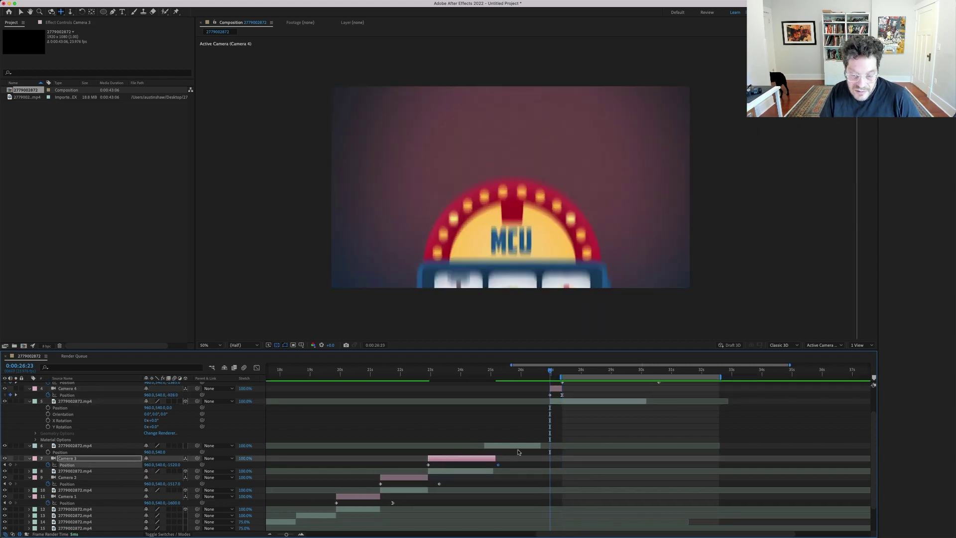
drag(516, 446, 523, 446)
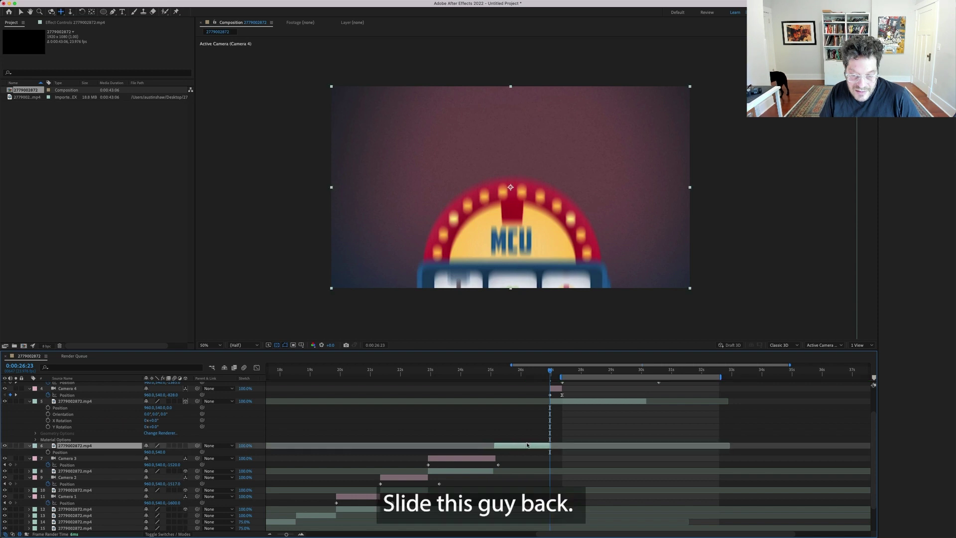
click(406, 370)
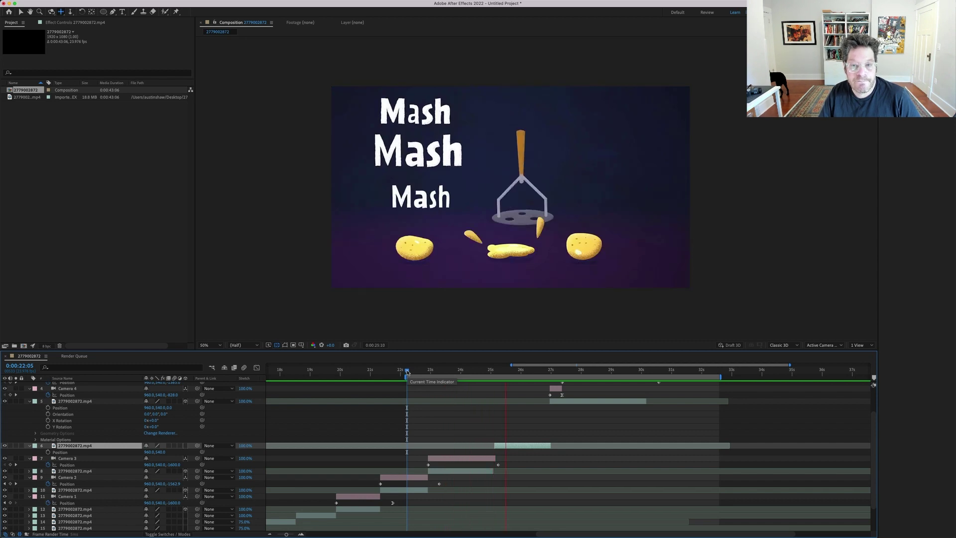
key(space)
key(space)
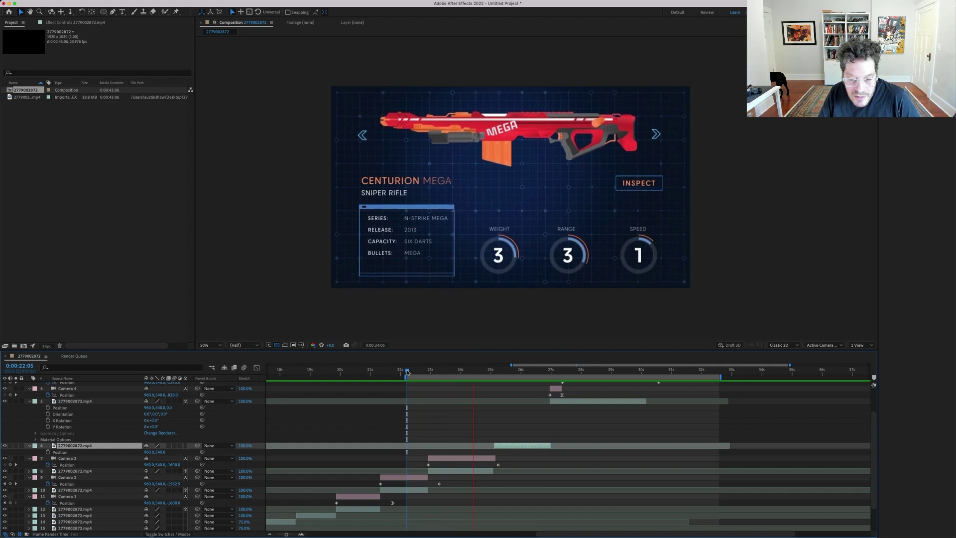
key(space)
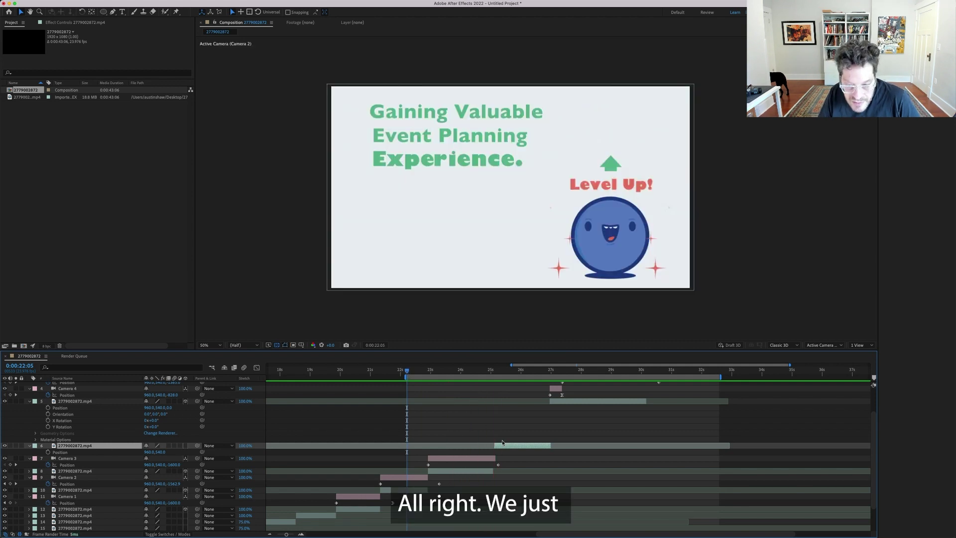
Nudge the Mash shot slightly earlier to meet the end of the rifle shot, and preview the cut.
drag(514, 448, 512, 448)
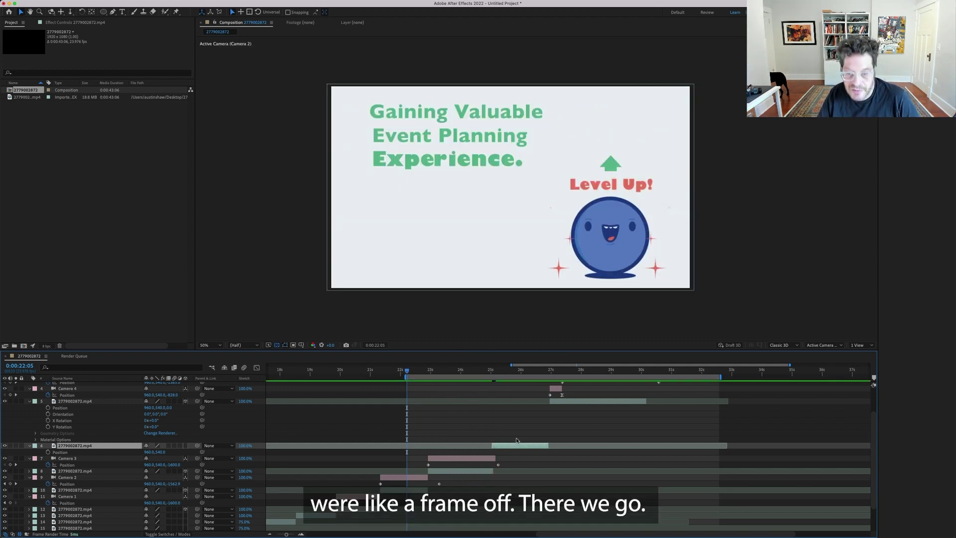
key(space)
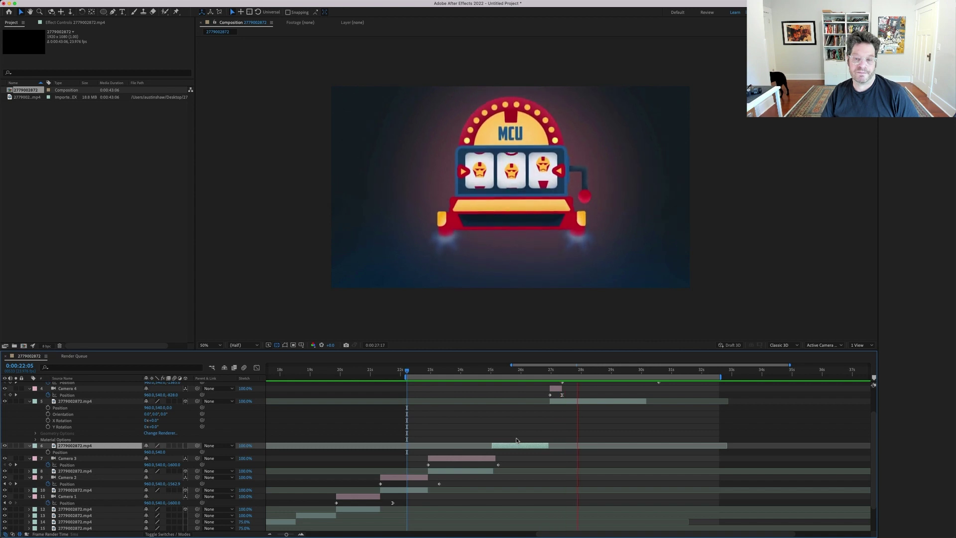
key(space)
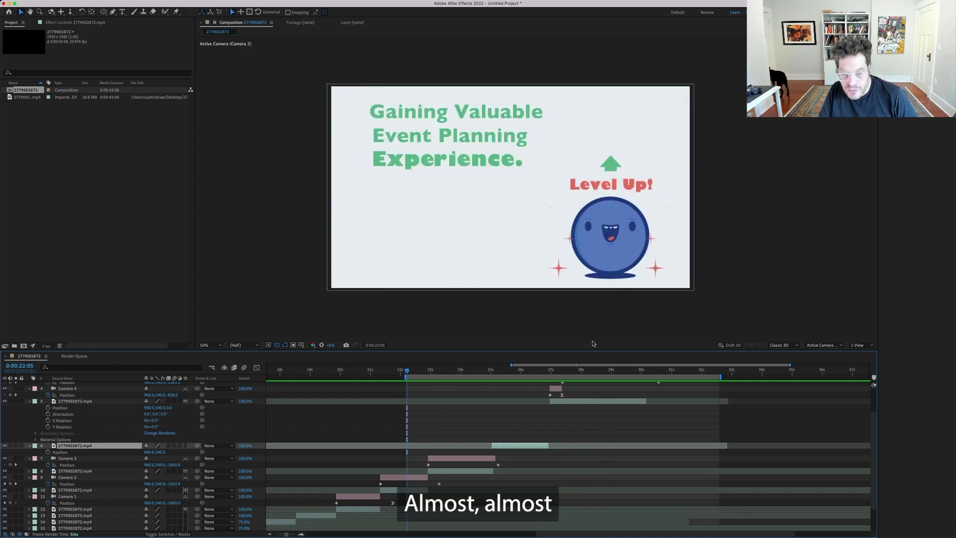
Try to close the gap at 0:00:26:22 by extending and nudging the neighbouring shots, and undo the nudges.
drag(543, 372, 548, 373)
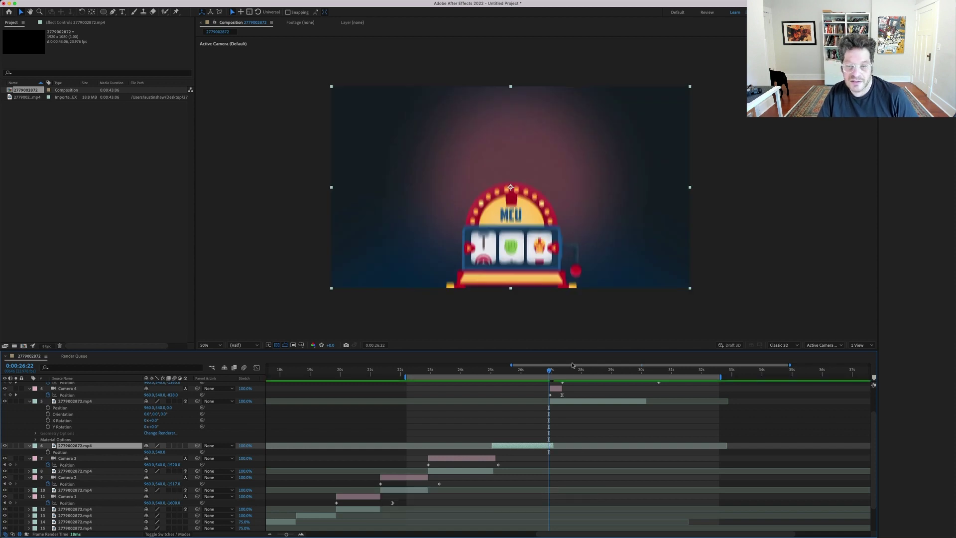
key(Page_Up)
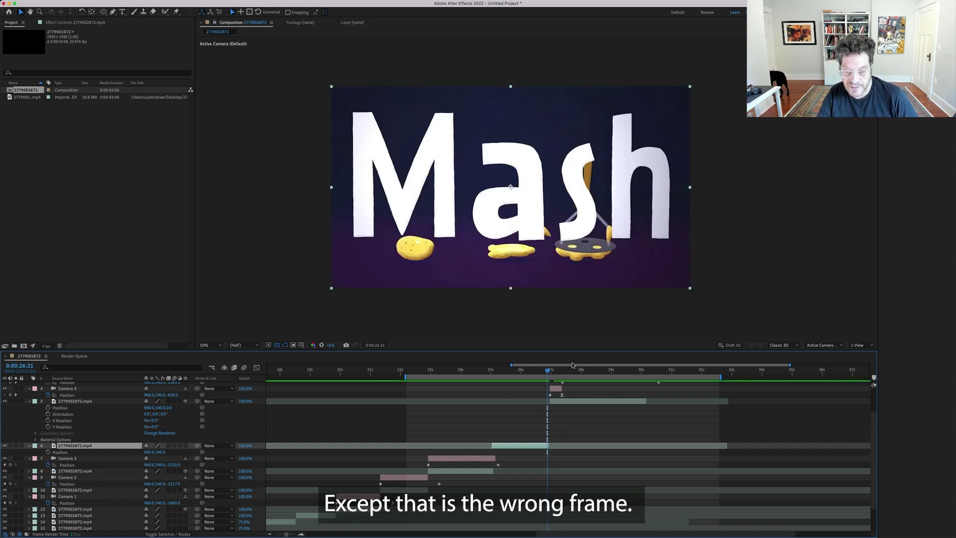
key(Page_Down)
drag(628, 436, 623, 456)
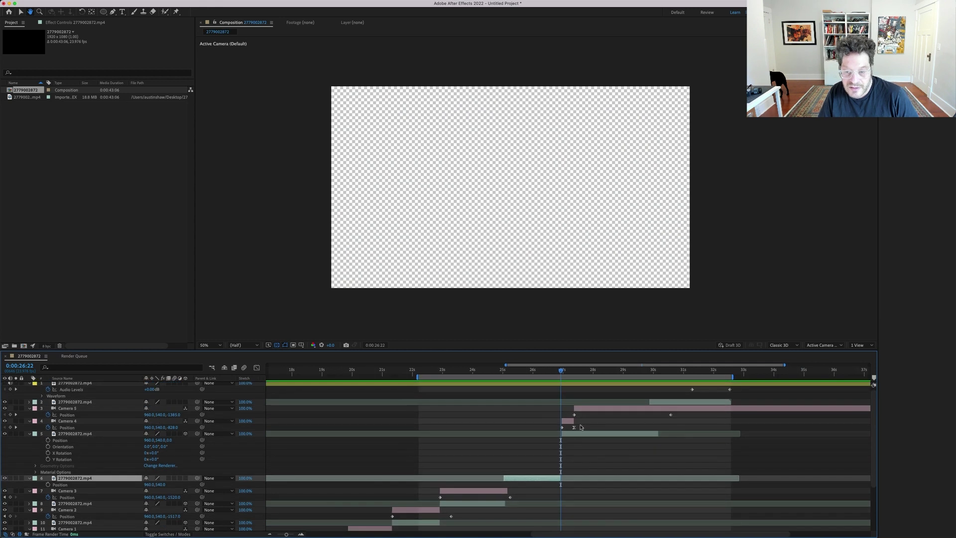
click(649, 403)
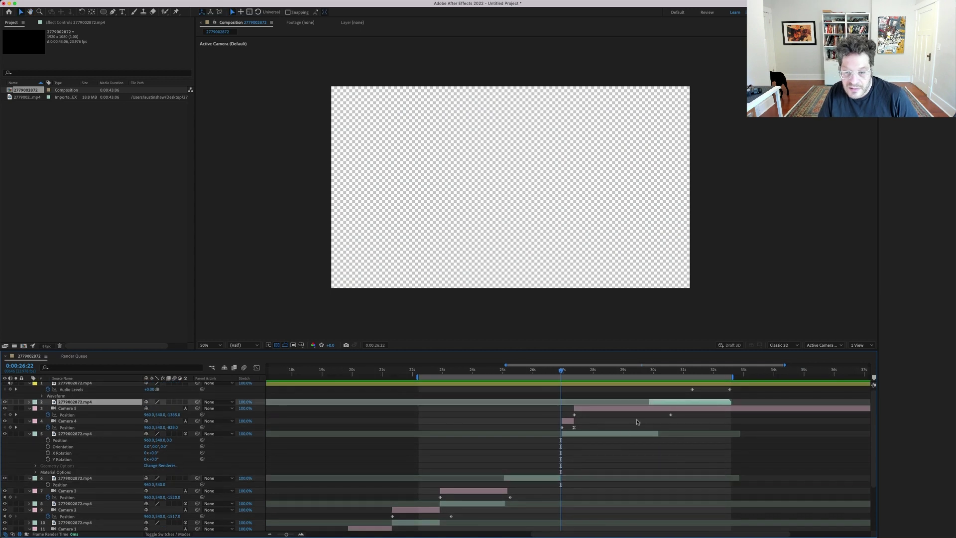
click(522, 479)
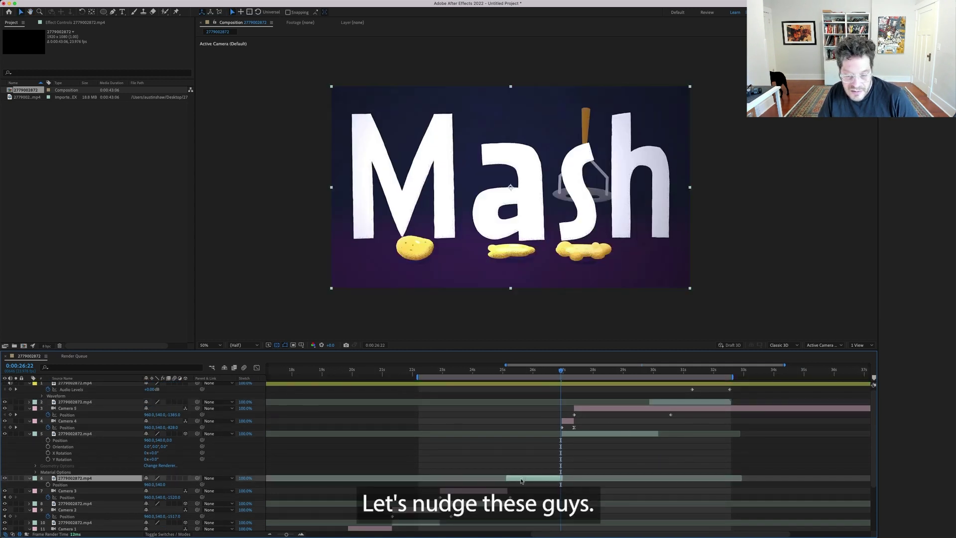
click(506, 504)
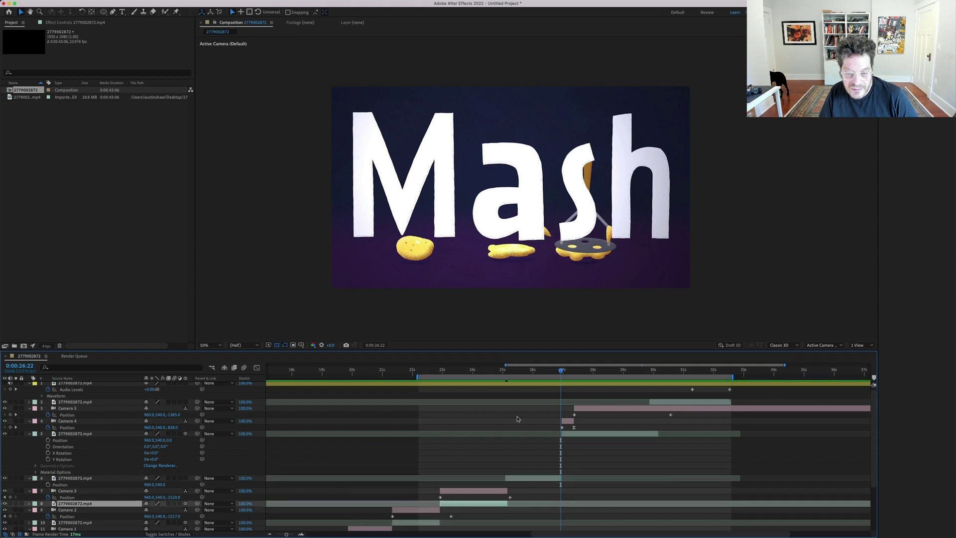
drag(502, 375, 504, 375)
key(super+z)
key(super+z)
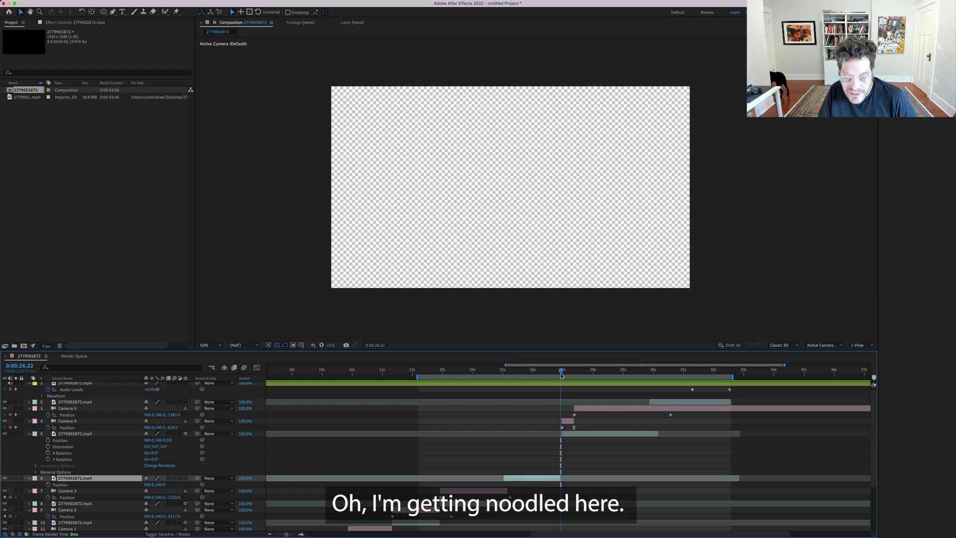
Set the Mash shot's time stretch to 101% to fill the gap before the slot machine shot, and play the edit.
click(245, 478)
text(101)
key(Return)
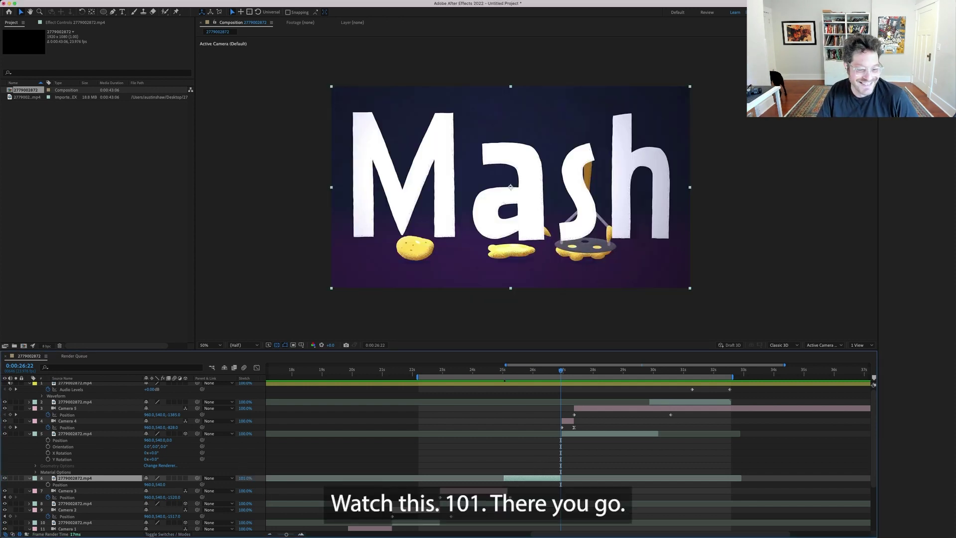
key(space)
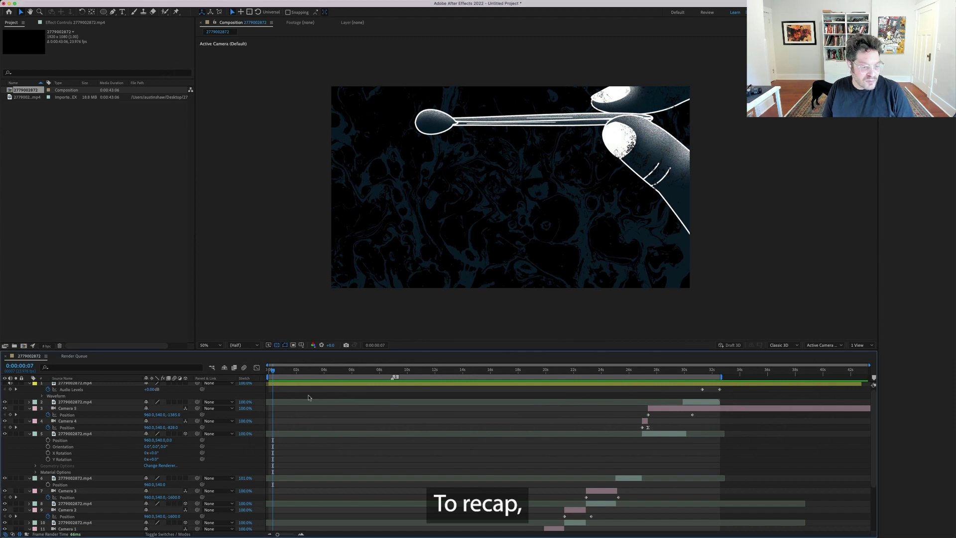
Play the full edit from the beginning through to the closing website logo shot to review the new cut.
scroll(28, 401, up, 1)
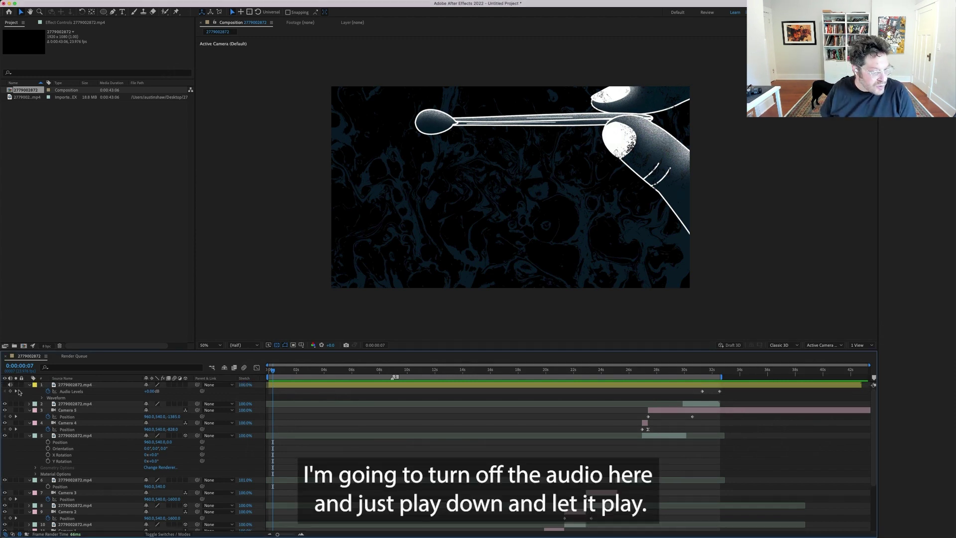
key(space)
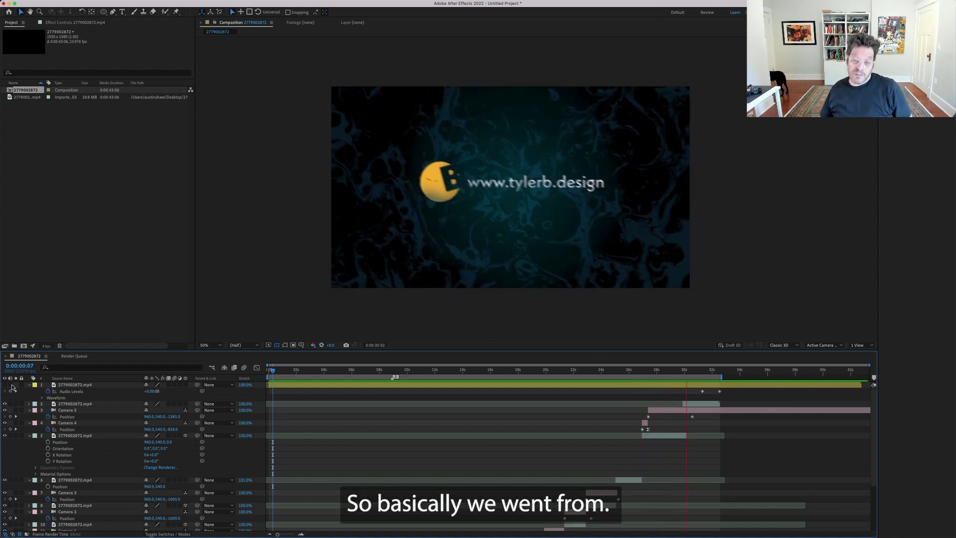
key(space)
Switch to the original 2779002872.mp4 in the video player to check its length, and move its window out of the way.
key(super+Tab)
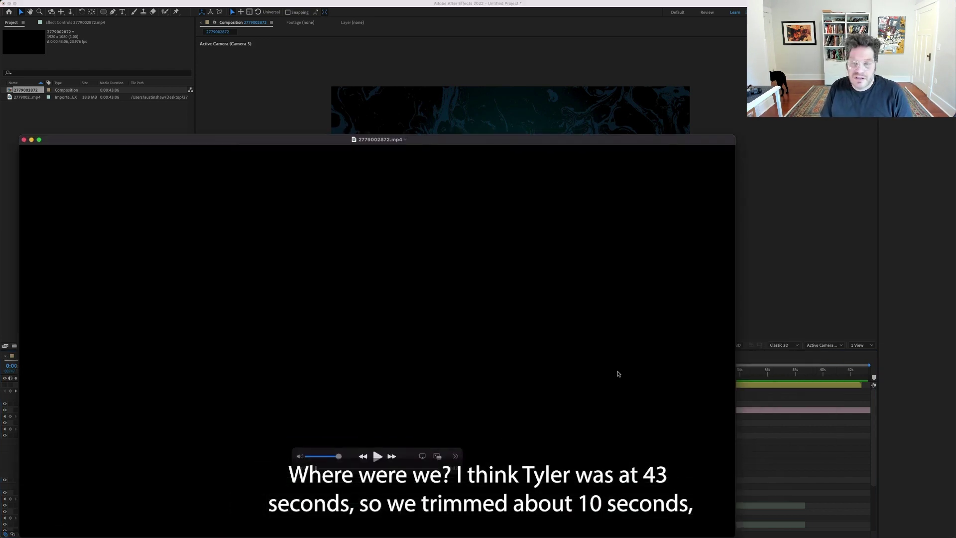
drag(431, 468, 406, 429)
drag(124, 141, 953, 159)
Scrub the After Effects timeline through the slot machine and rifle shots and the jump around 0:00:09:05 to review the cuts.
drag(705, 372, 649, 358)
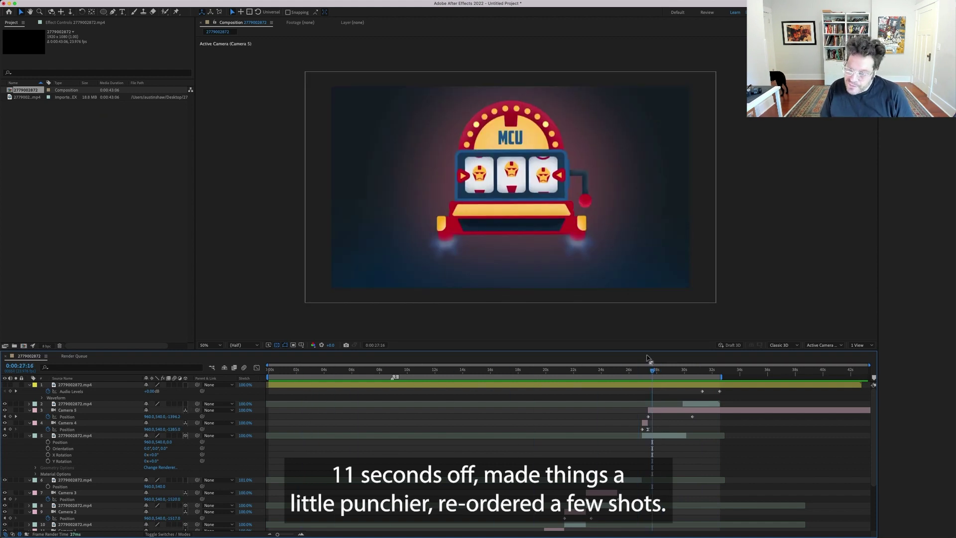
drag(274, 370, 602, 376)
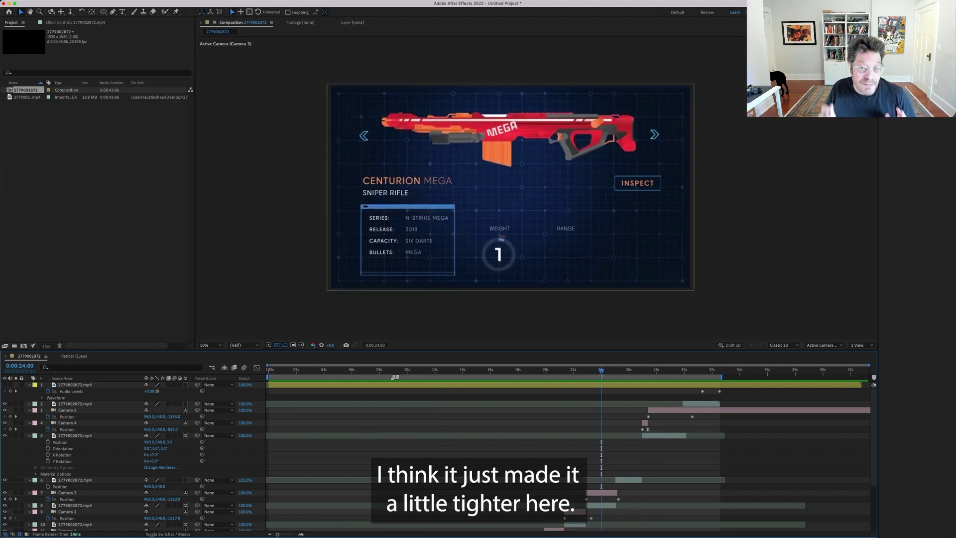
drag(275, 369, 410, 366)
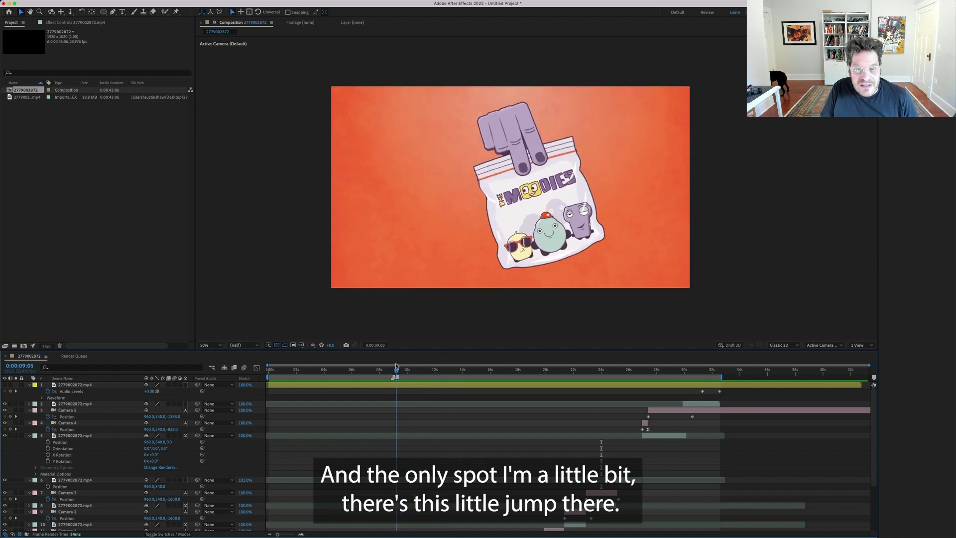
mouse_move(406, 366)
mouse_down()
mouse_move(394, 361)
mouse_move(423, 362)
mouse_up()
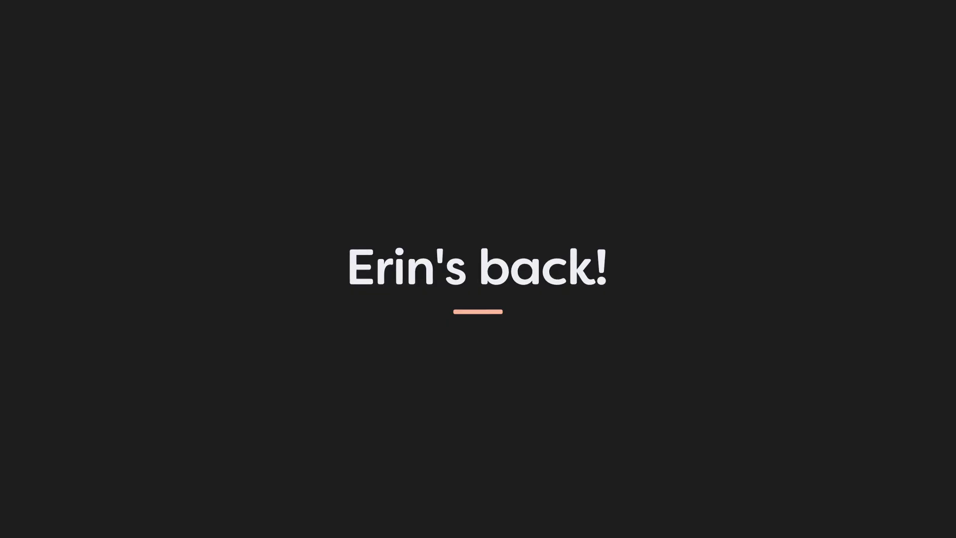